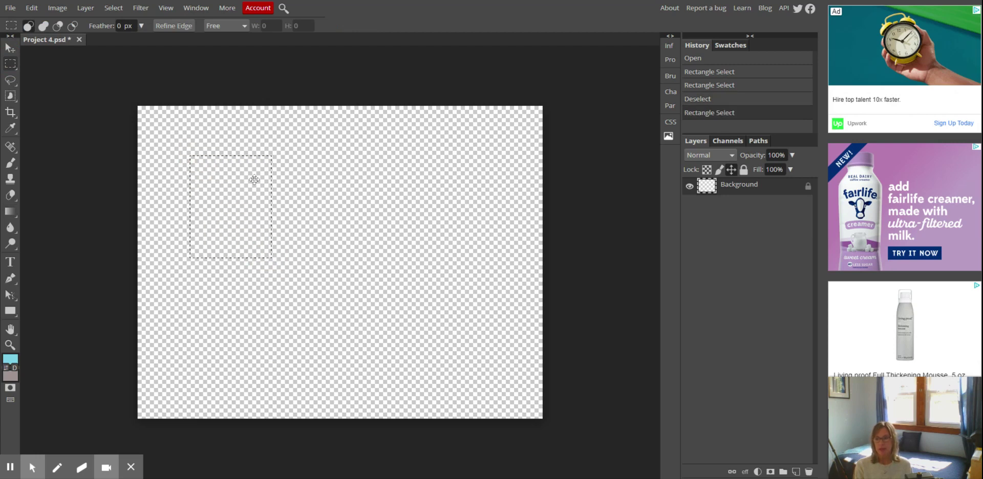
Step: Fill the rectangular selection with a linear light-blue-to-gray gradient, redrawing it at several angles and ending with blue at its lower-left corner
click(10, 212)
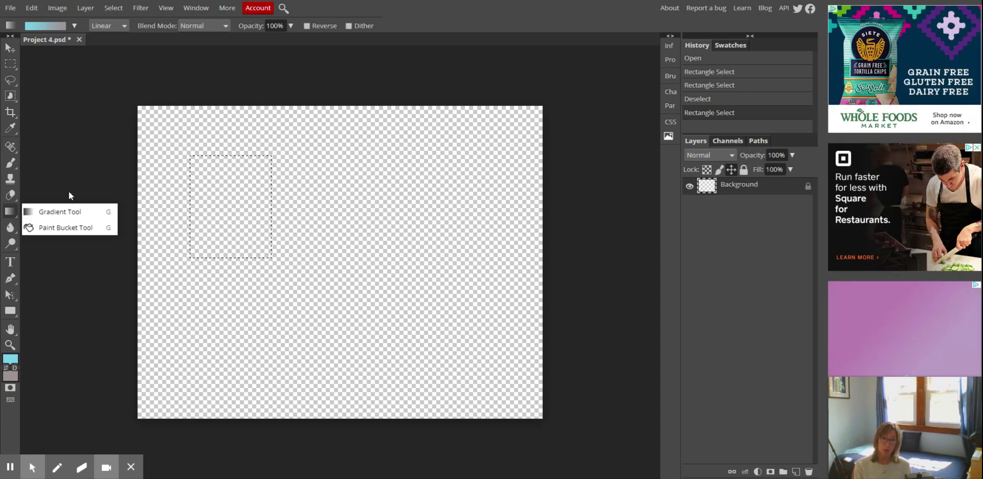
click(70, 210)
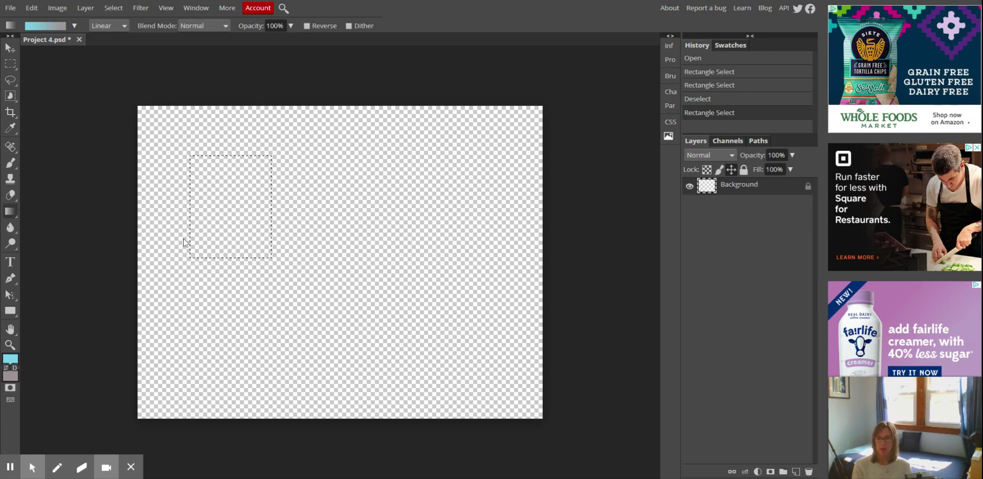
drag(183, 240, 298, 146)
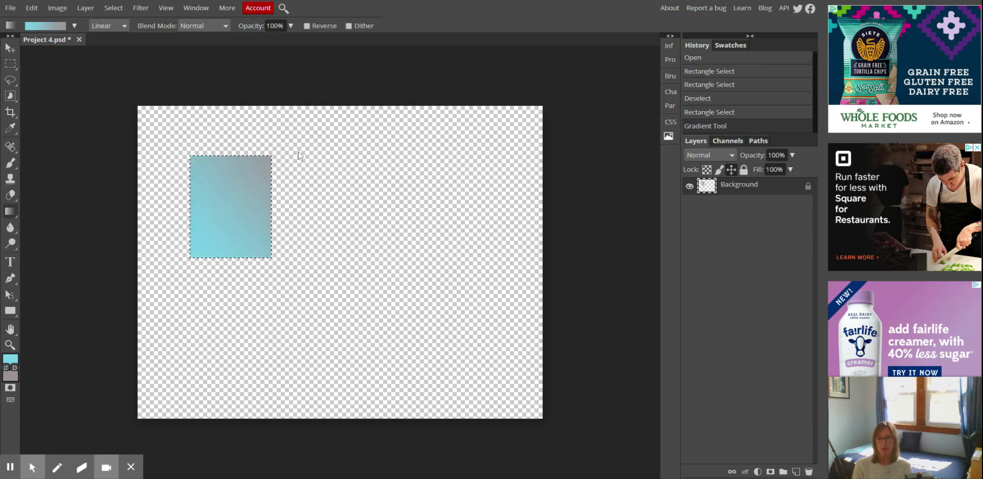
drag(240, 127, 260, 218)
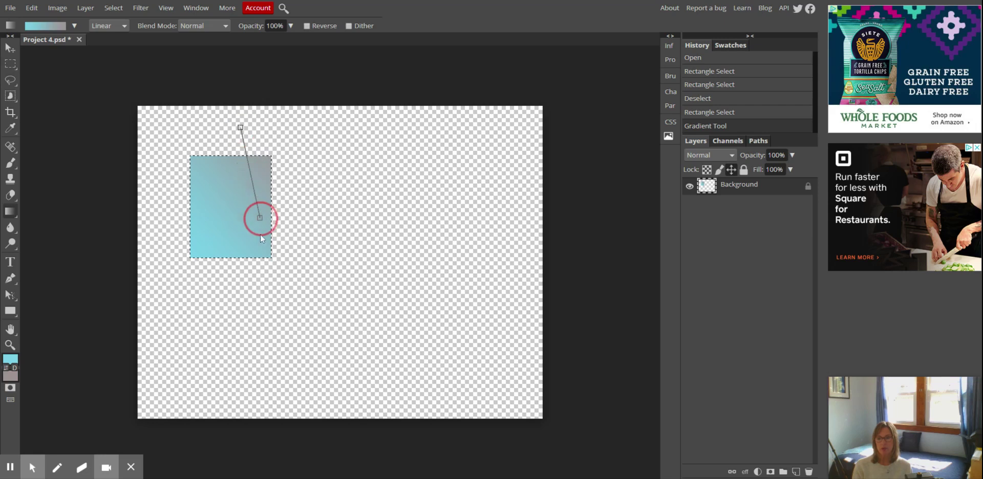
drag(255, 284, 232, 299)
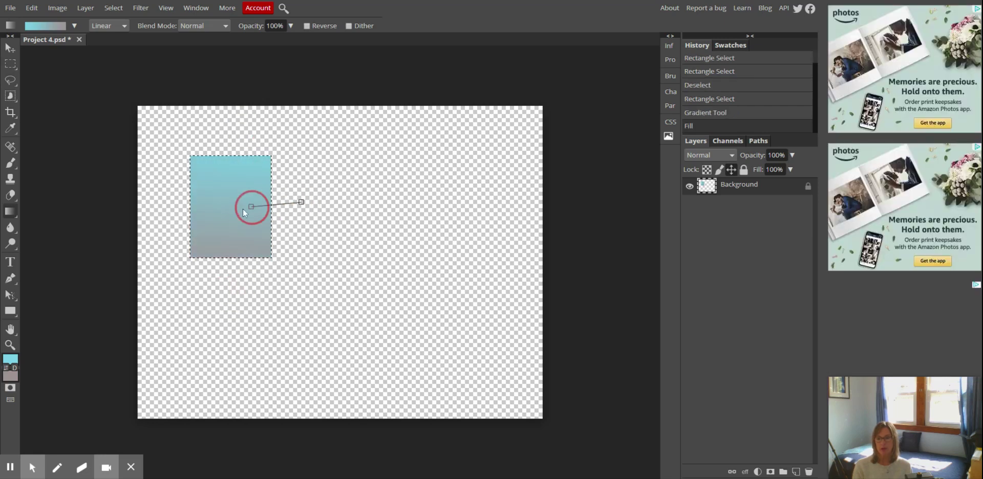
drag(243, 208, 255, 141)
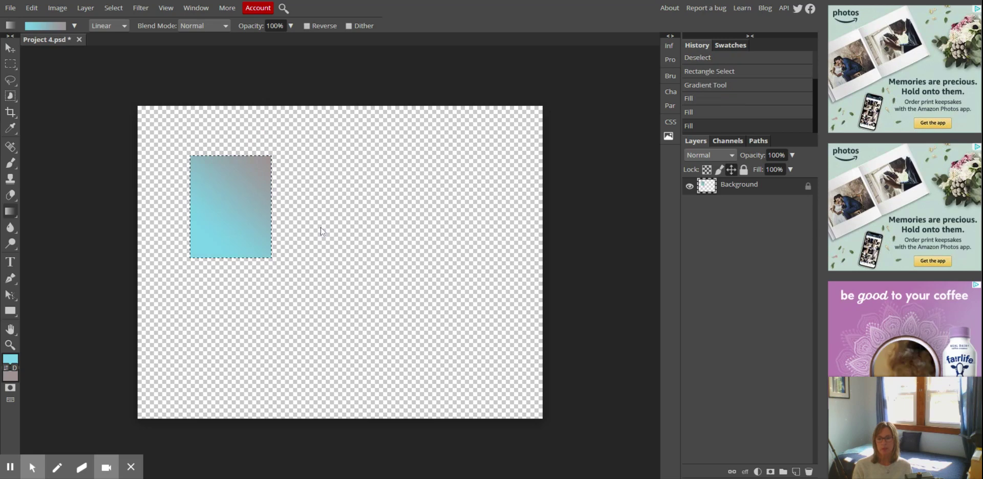
Step: Deselect the rectangle, marquee a tall strip beside it, add upper-left and lower-right horizontal arms, and subtract a thin vertical slot
click(8, 66)
click(362, 144)
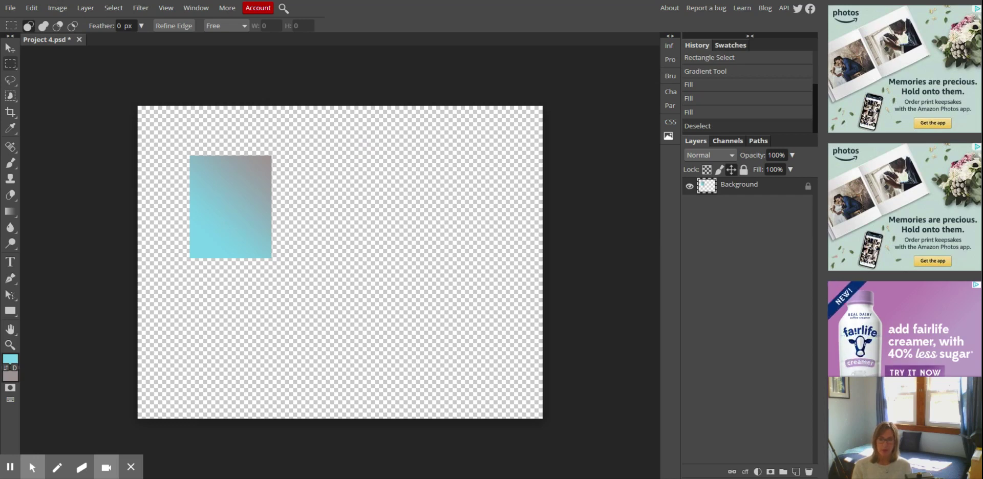
drag(304, 132, 283, 341)
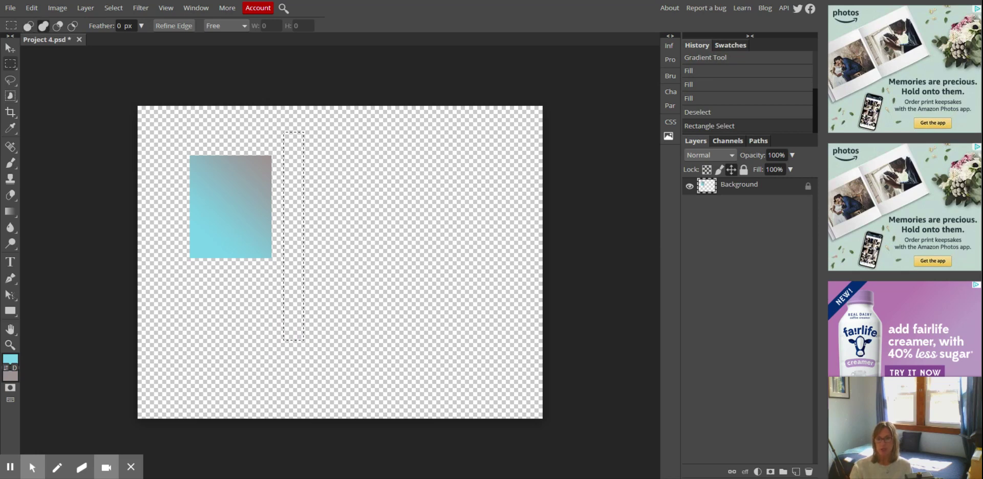
drag(227, 136, 299, 155)
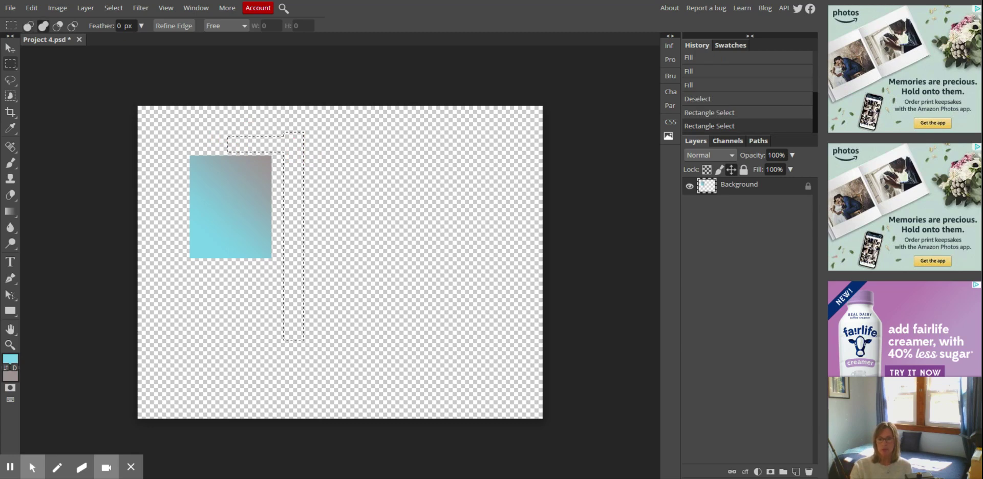
drag(304, 310, 392, 329)
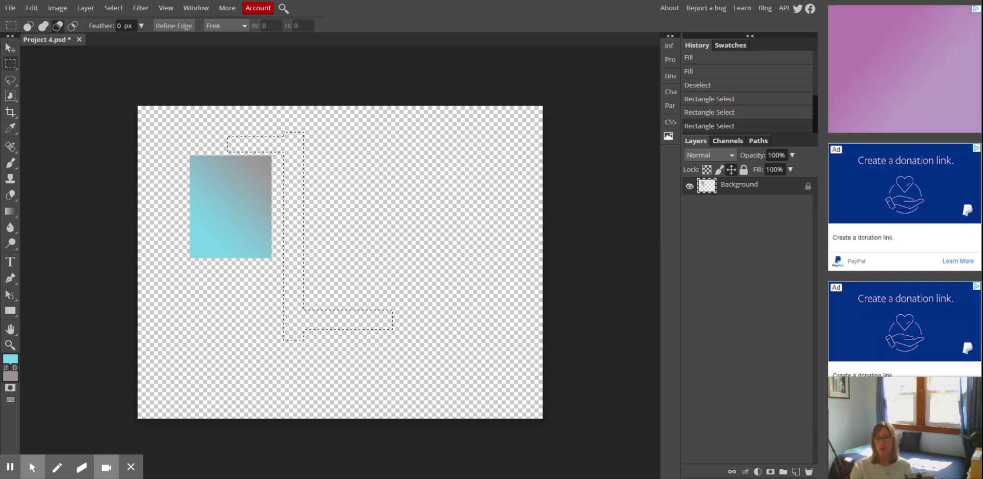
drag(293, 126, 296, 330)
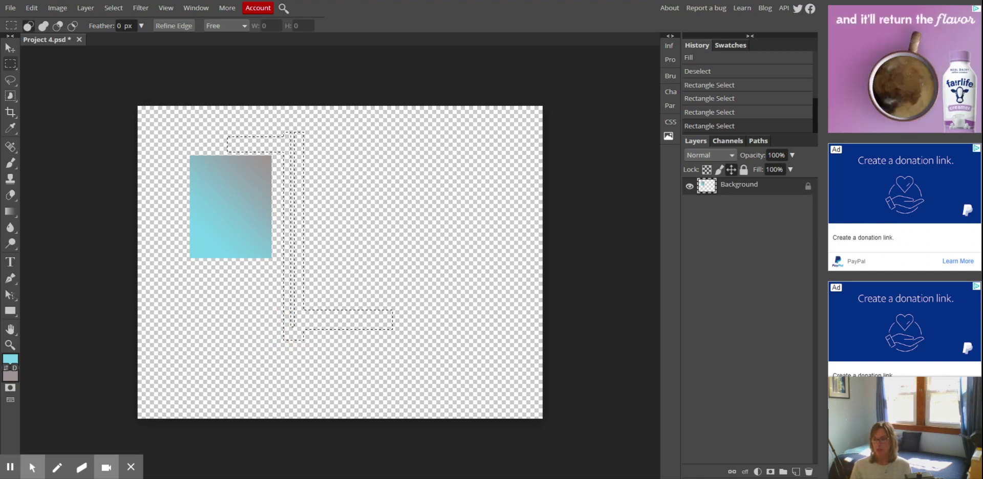
Step: Set the foreground color to red f20934 and the background color to purple 6411ed
click(10, 358)
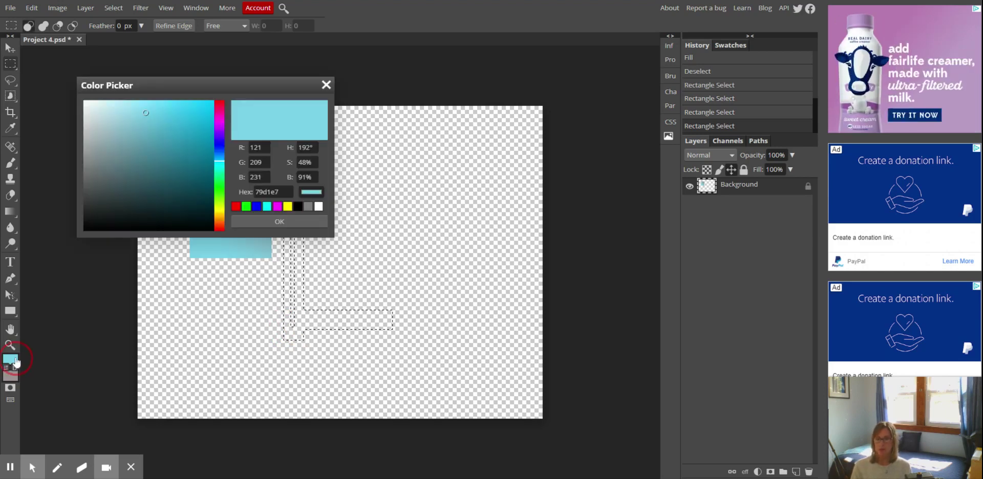
click(220, 105)
click(208, 107)
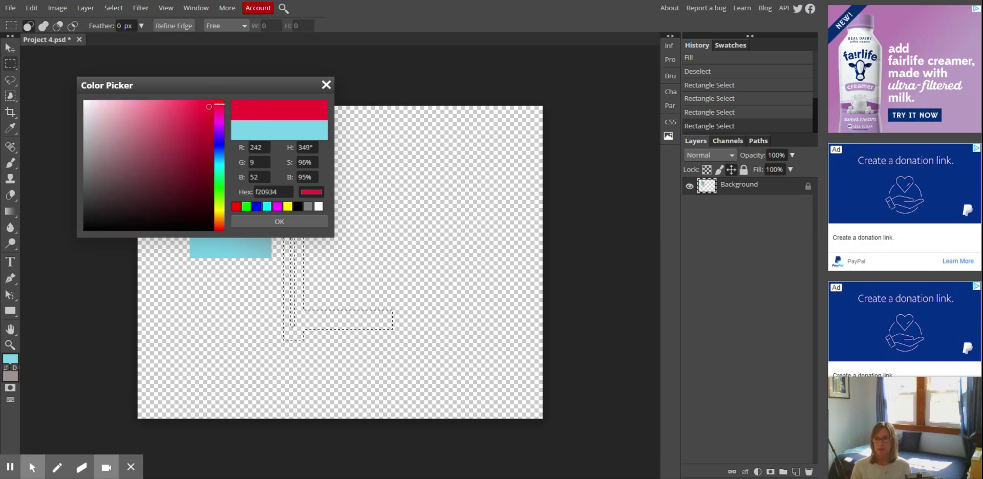
click(266, 221)
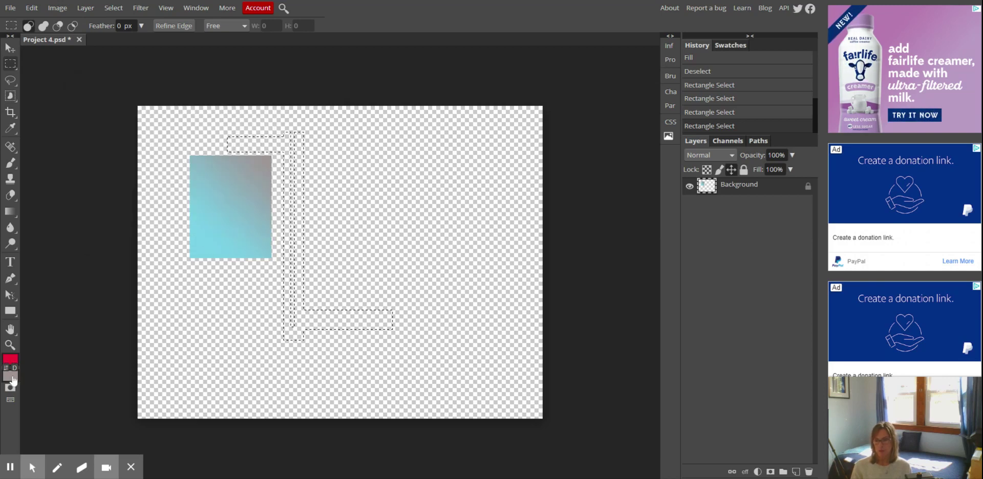
click(11, 377)
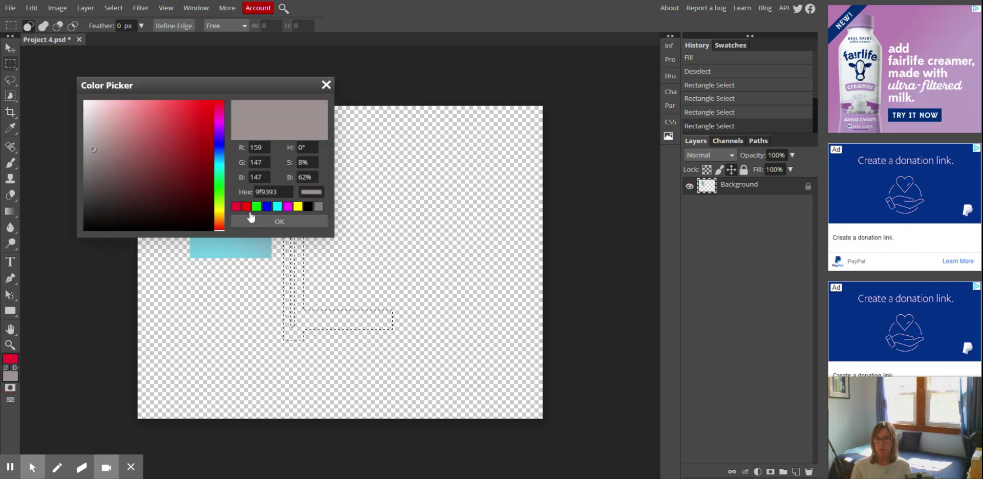
click(222, 136)
click(204, 109)
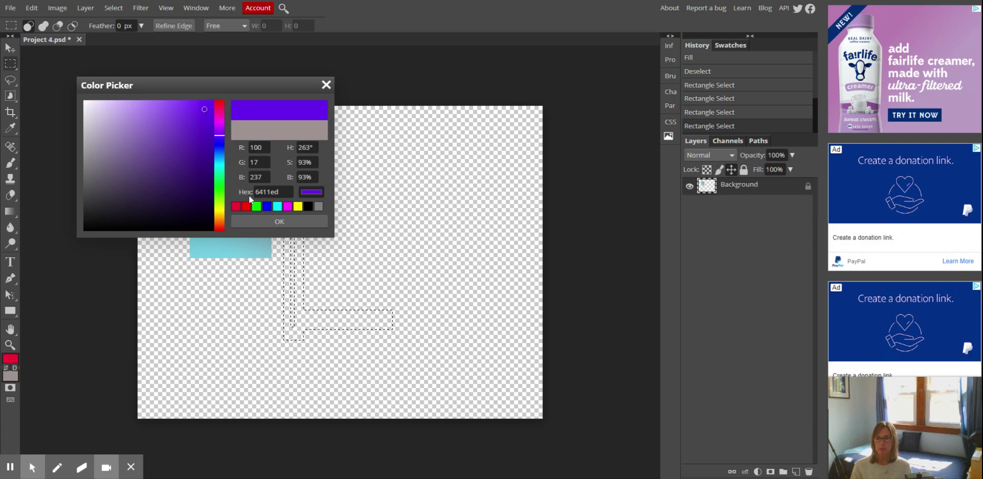
click(267, 220)
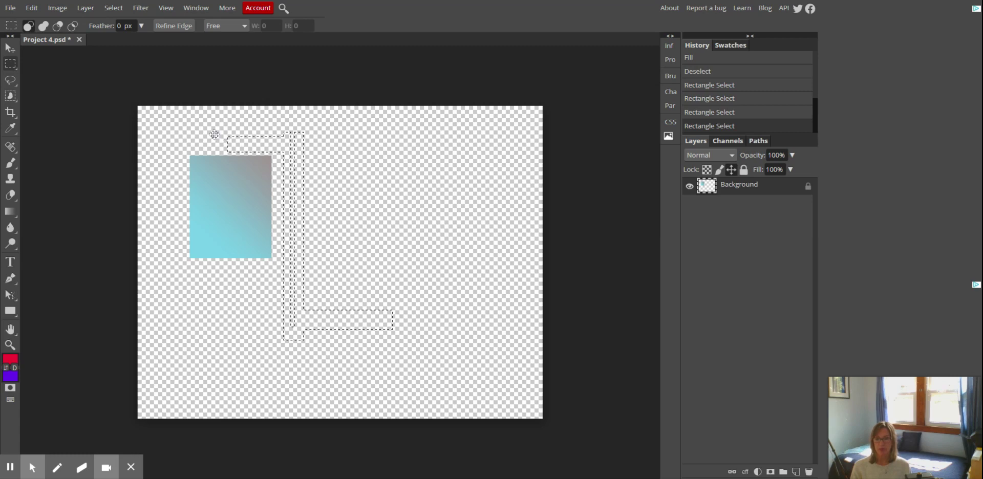
Step: Fill the combined selection with a linear red-to-purple gradient, trying several directions and ending with red at the top, and deselect it
click(11, 212)
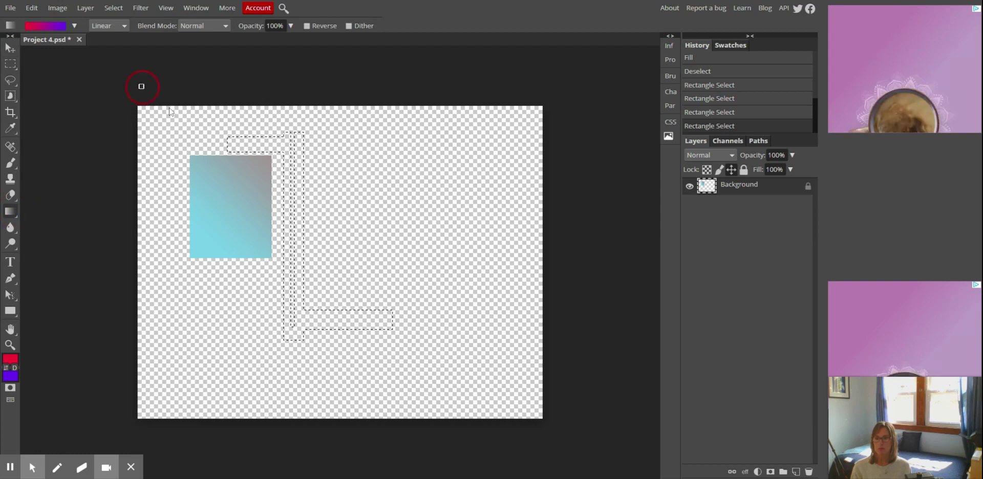
drag(141, 87, 459, 336)
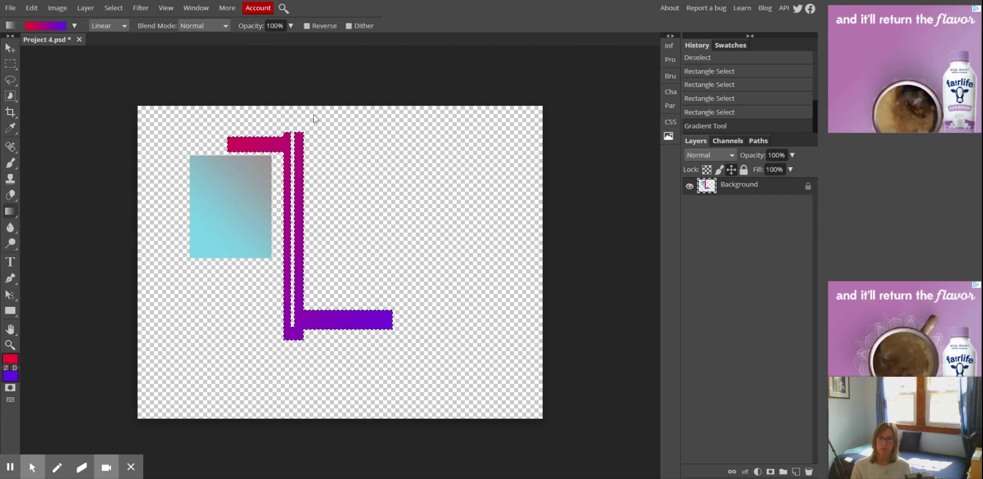
drag(312, 115, 321, 379)
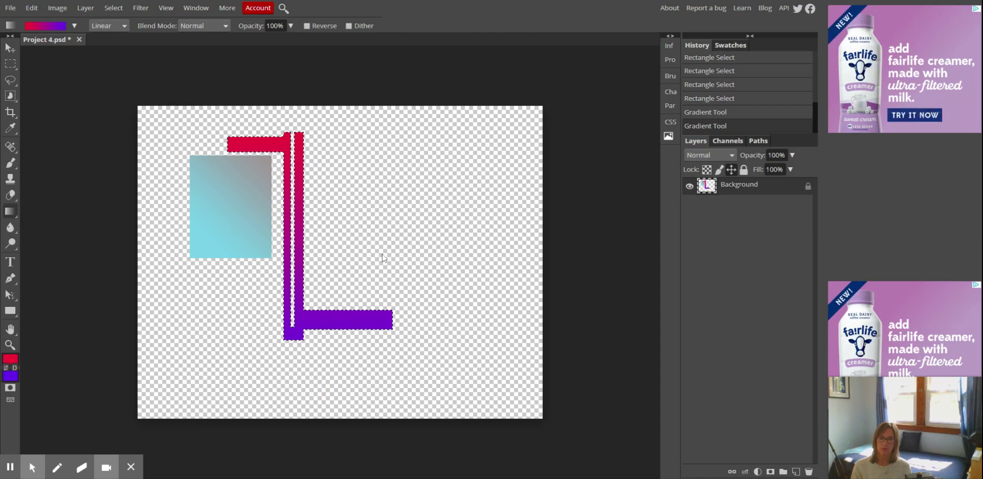
drag(387, 251, 220, 288)
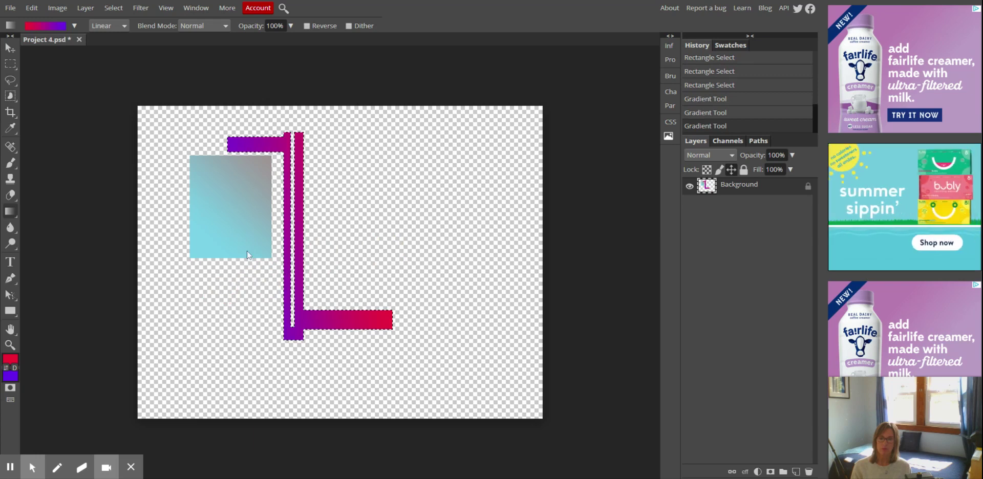
drag(323, 123, 236, 359)
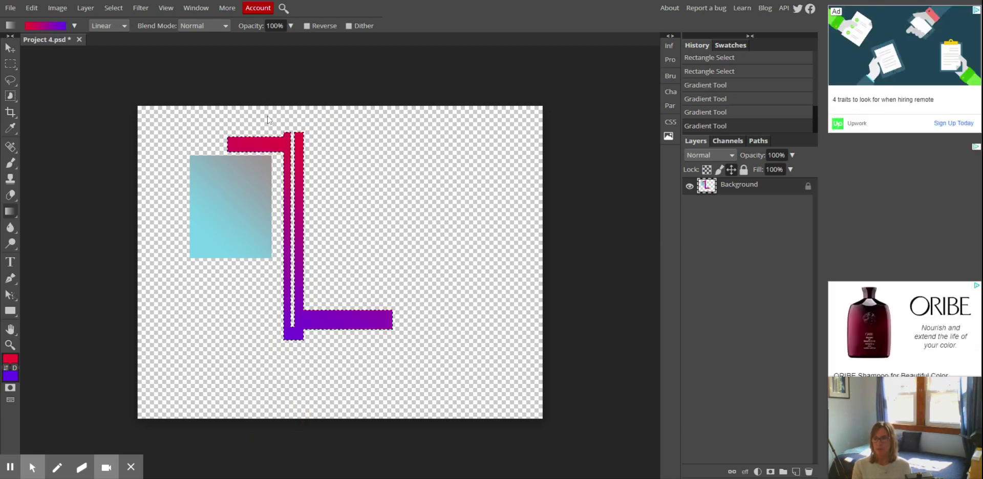
click(295, 111)
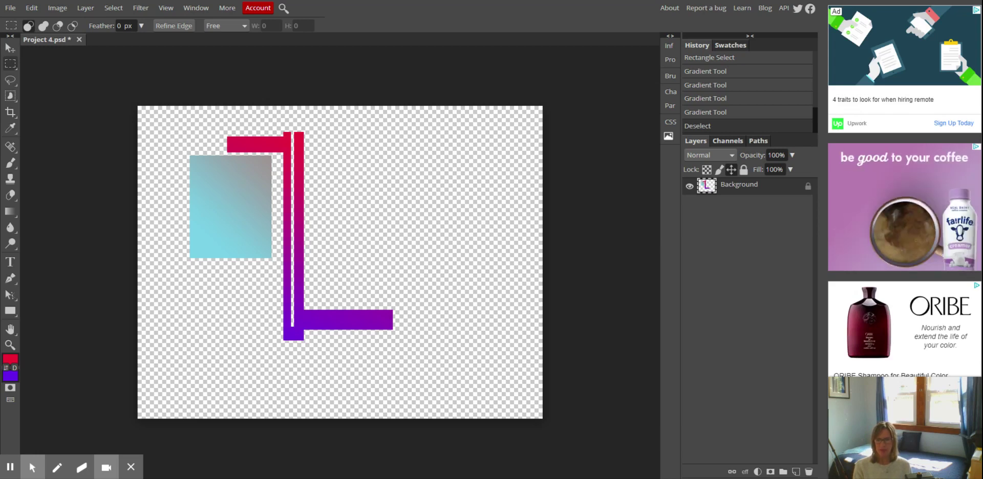
Step: Cut three vertical strips out of the light-blue gradient rectangle from its bottom edge nearly to its top, and deselect
drag(215, 273, 198, 163)
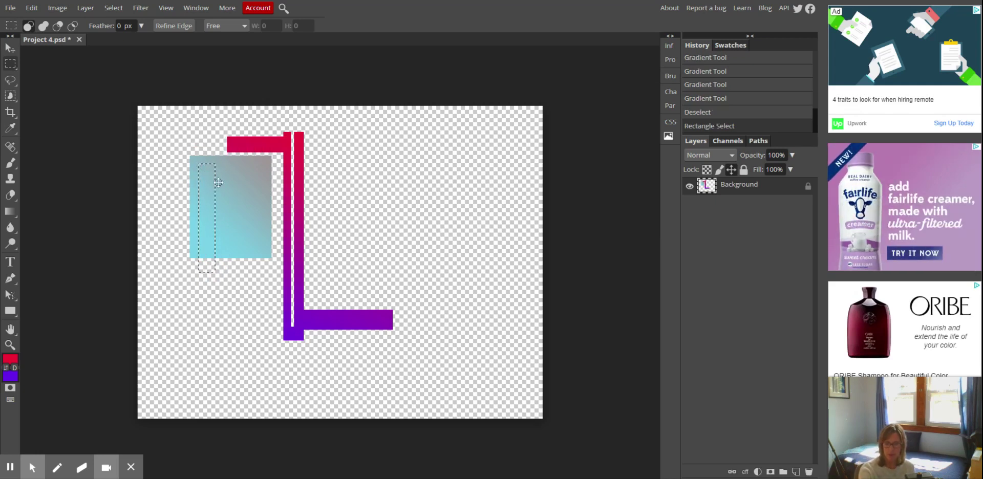
key(Delete)
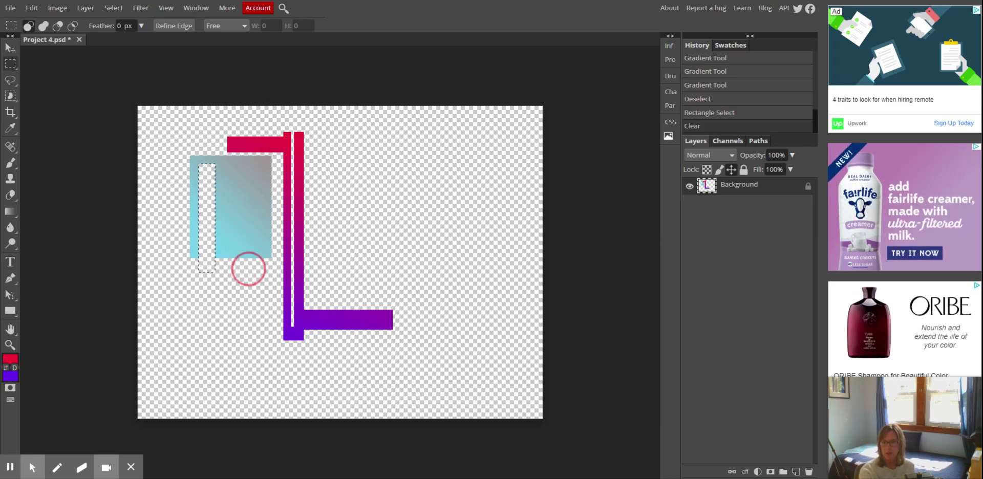
drag(249, 269, 233, 165)
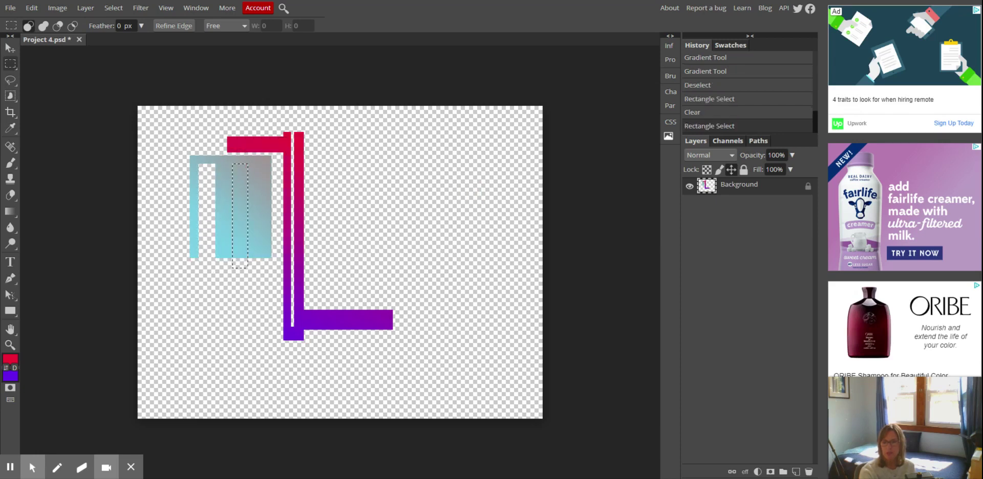
key(Delete)
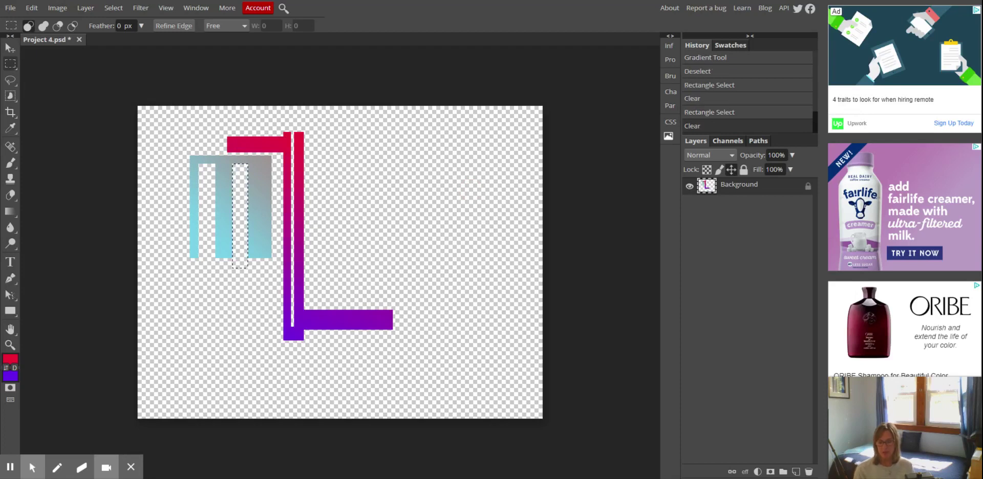
click(265, 281)
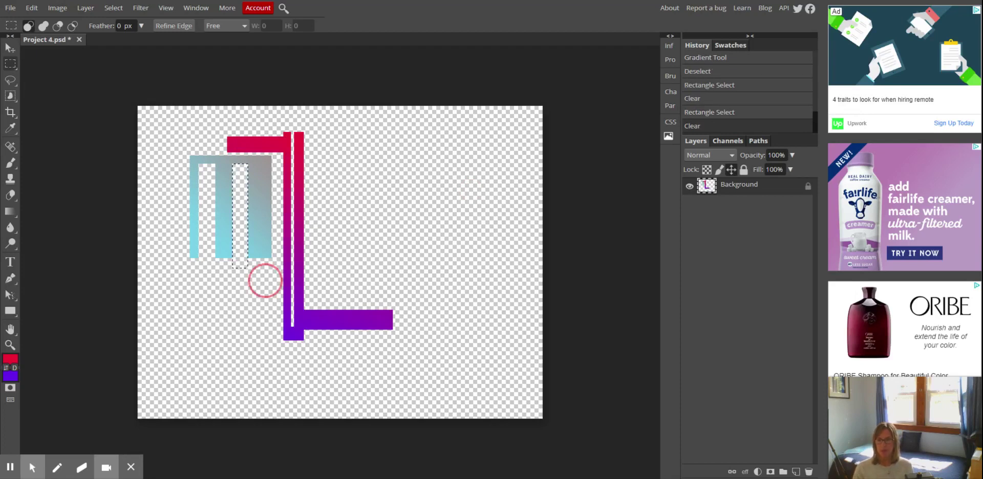
drag(267, 266, 262, 162)
key(Delete)
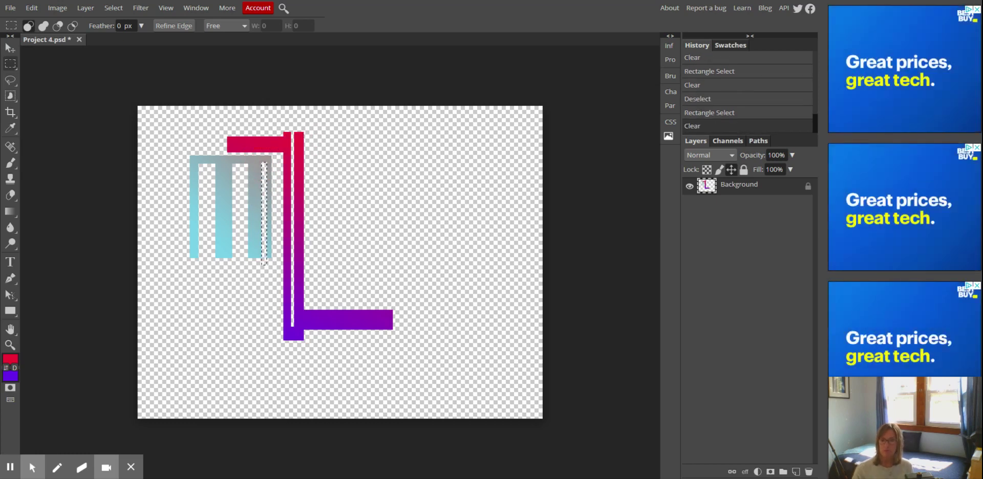
key(ctrl+d)
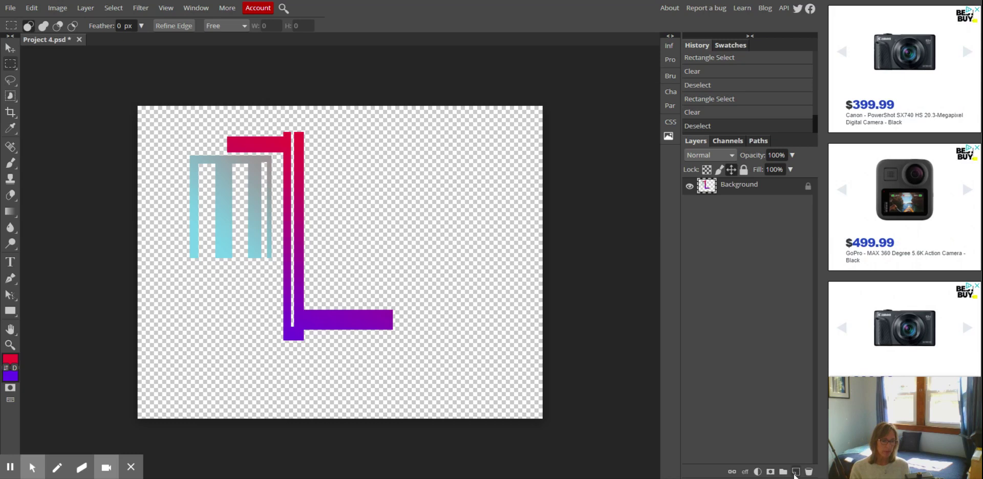
Step: Add a new layer above the background and marquee a wide rectangle in the empty area right of the red-purple shape
click(795, 472)
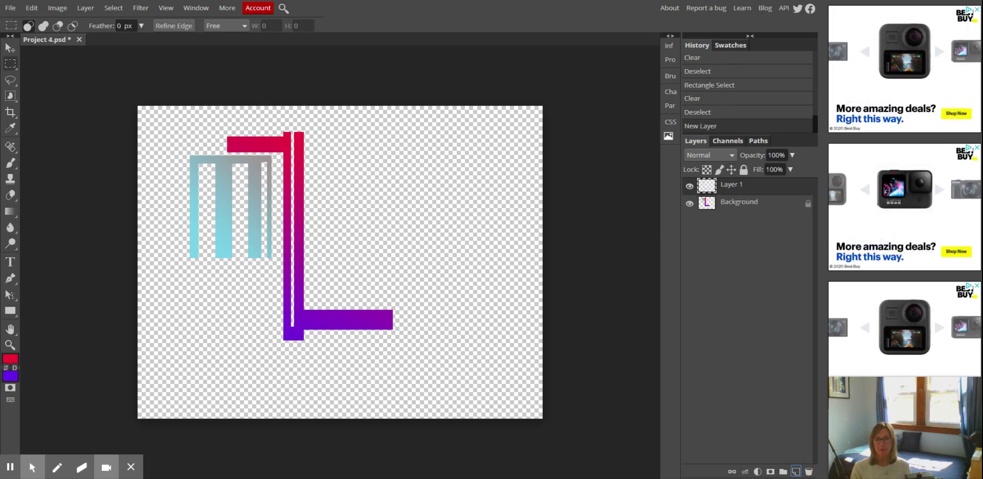
drag(331, 141, 463, 233)
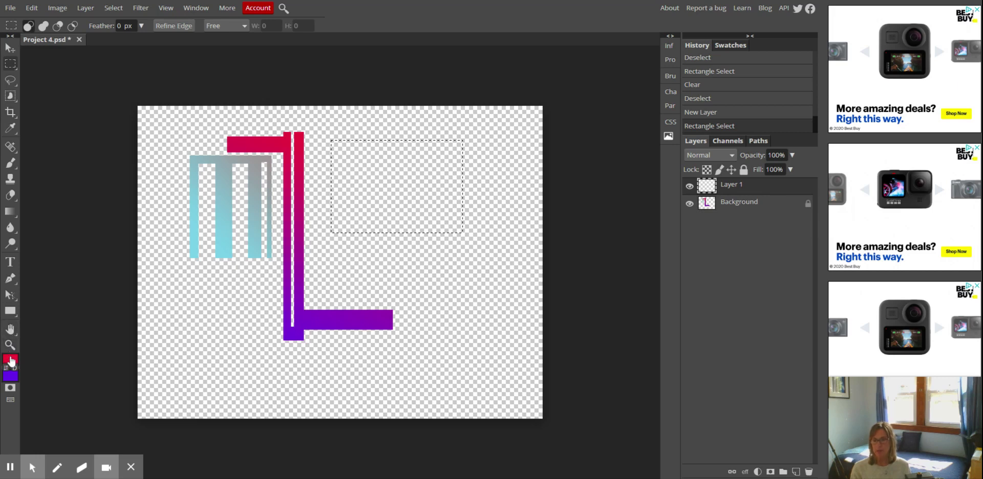
Step: Set the foreground color to blue 0f09f2
click(11, 359)
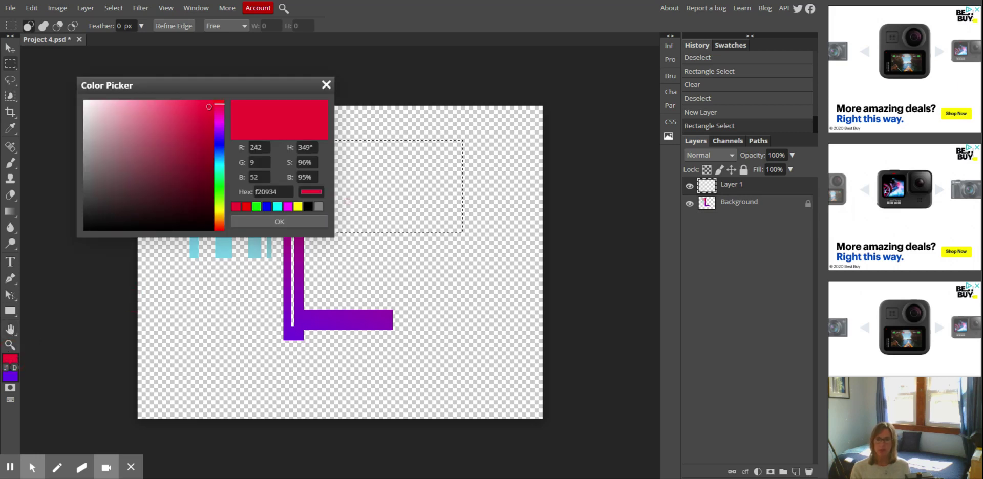
click(220, 146)
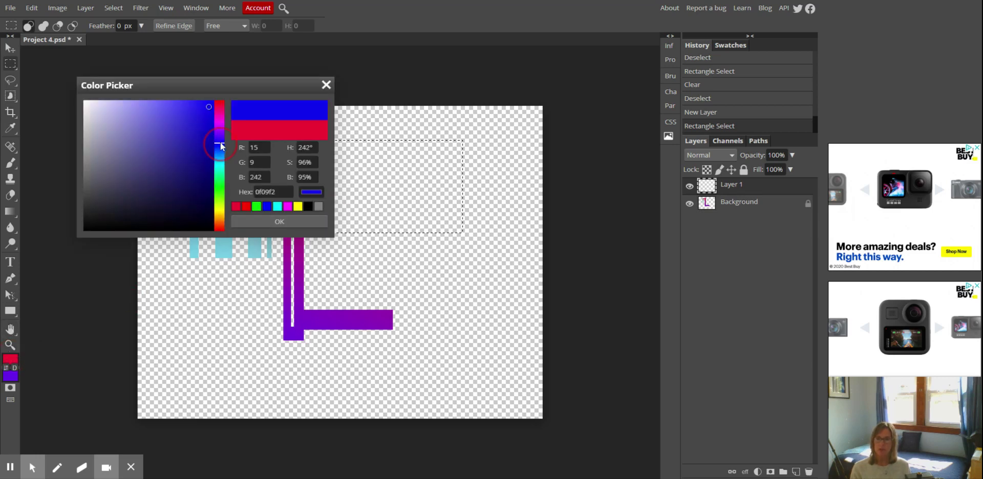
click(308, 221)
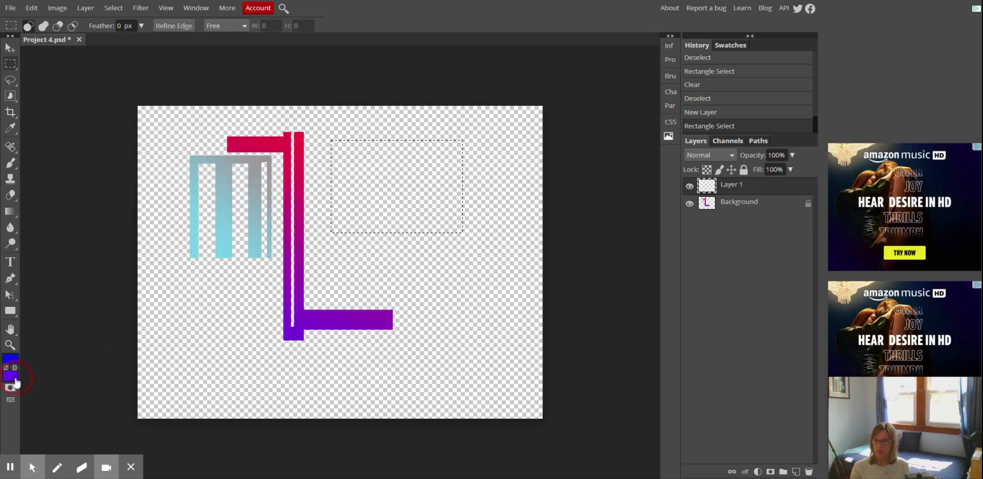
Step: Set the background color to teal 0e9181
click(12, 376)
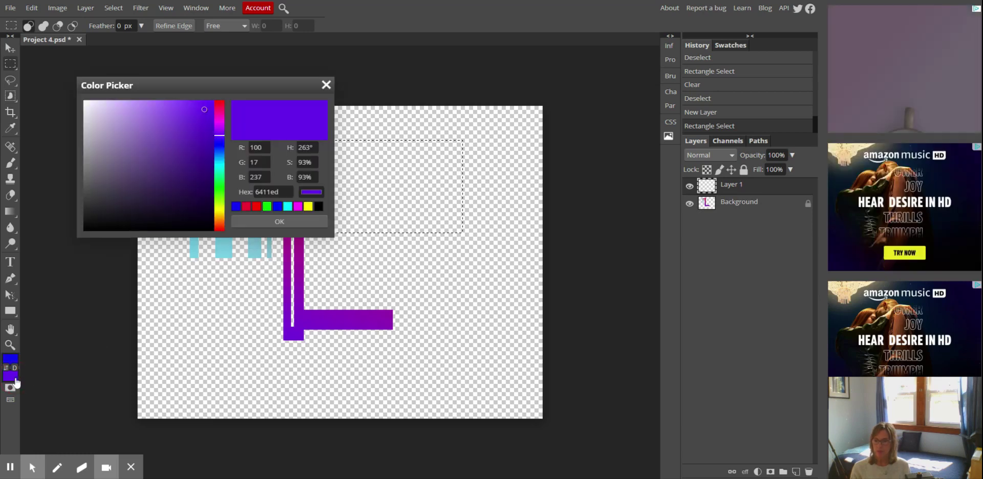
click(217, 170)
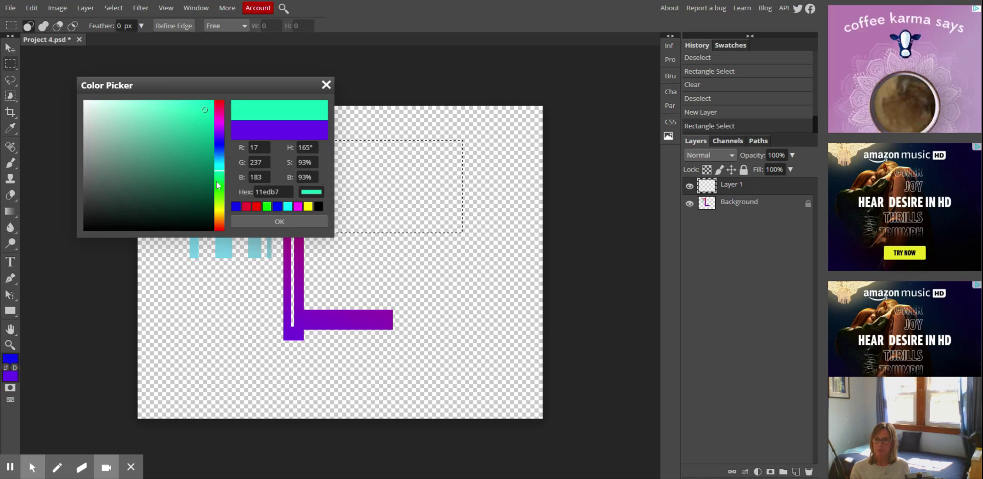
click(219, 181)
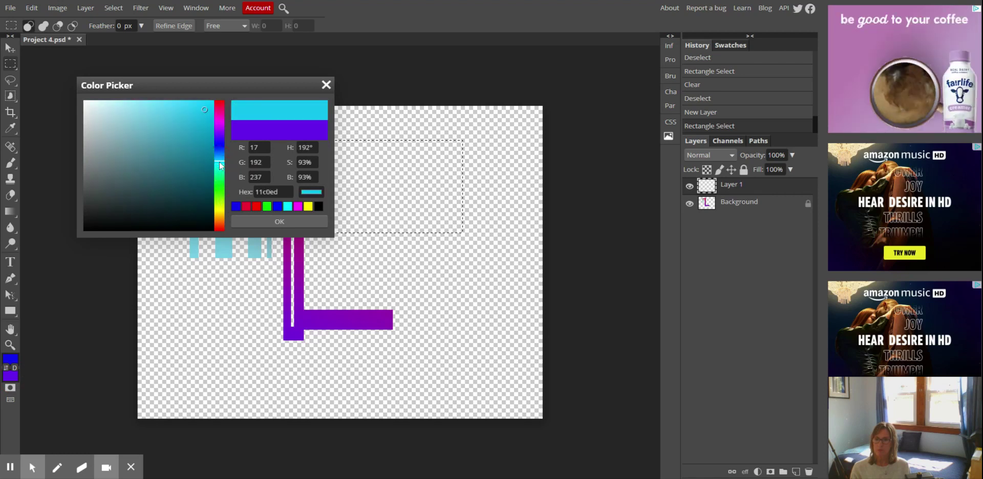
click(220, 167)
click(200, 156)
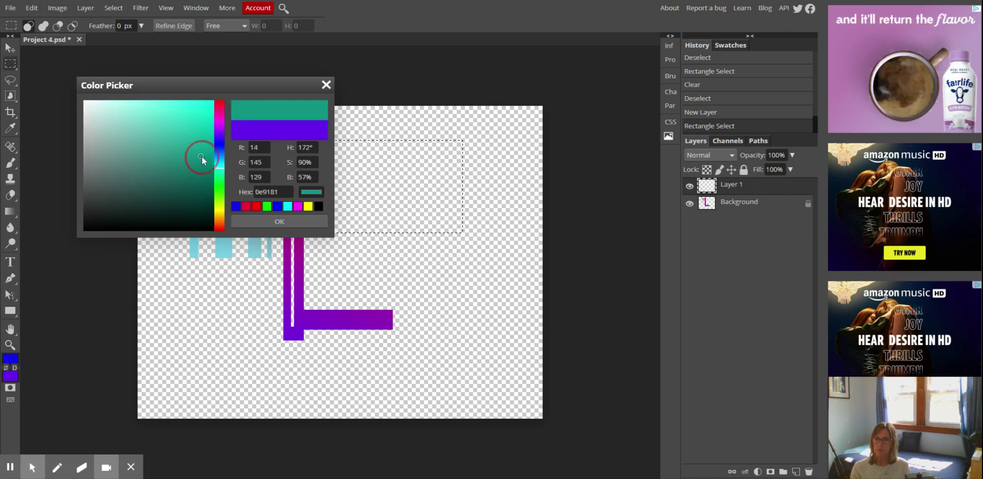
click(286, 221)
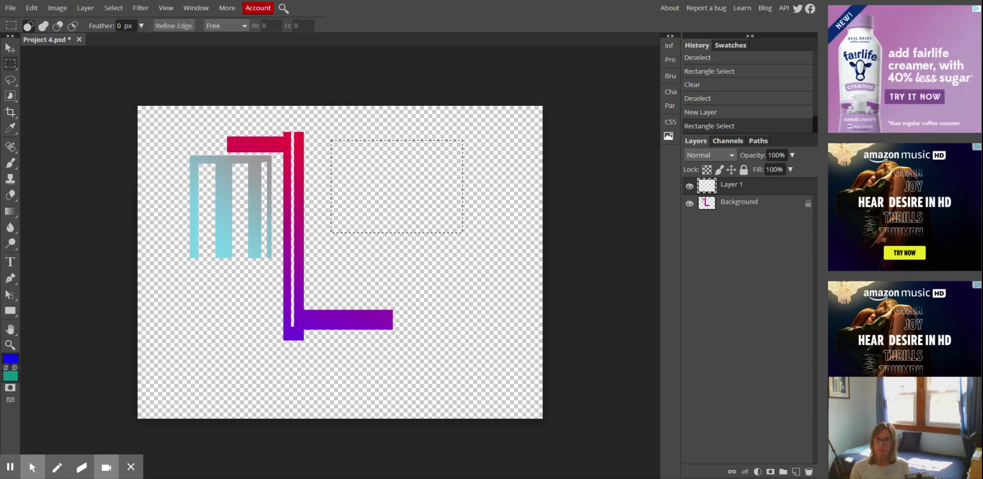
Step: Fill the wide rectangular selection with a linear blue-to-teal gradient, trying several directions and ending with blue on the left and teal on the right
drag(507, 164, 521, 191)
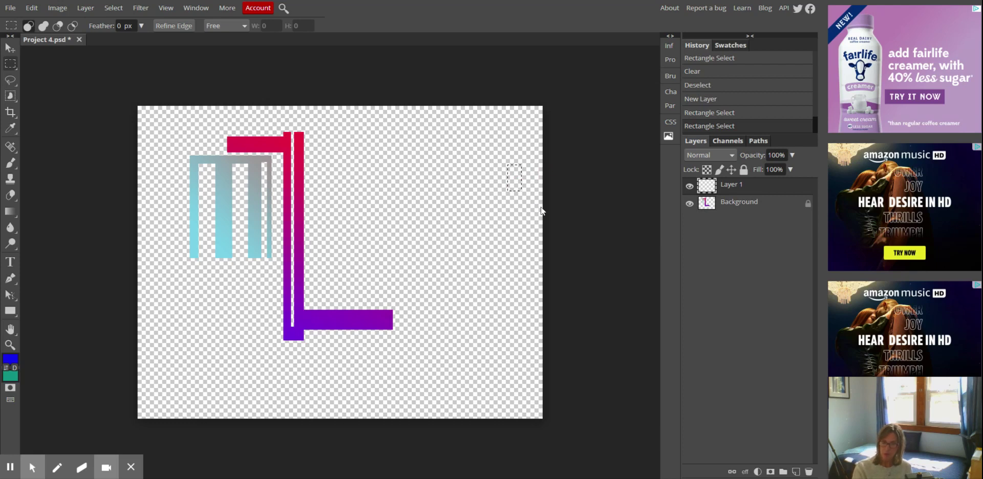
key(ctrl+z)
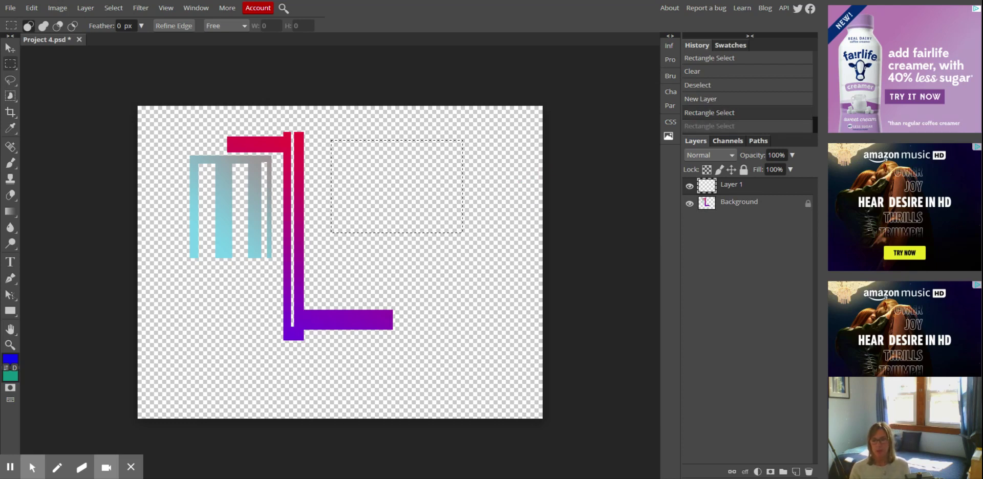
click(14, 217)
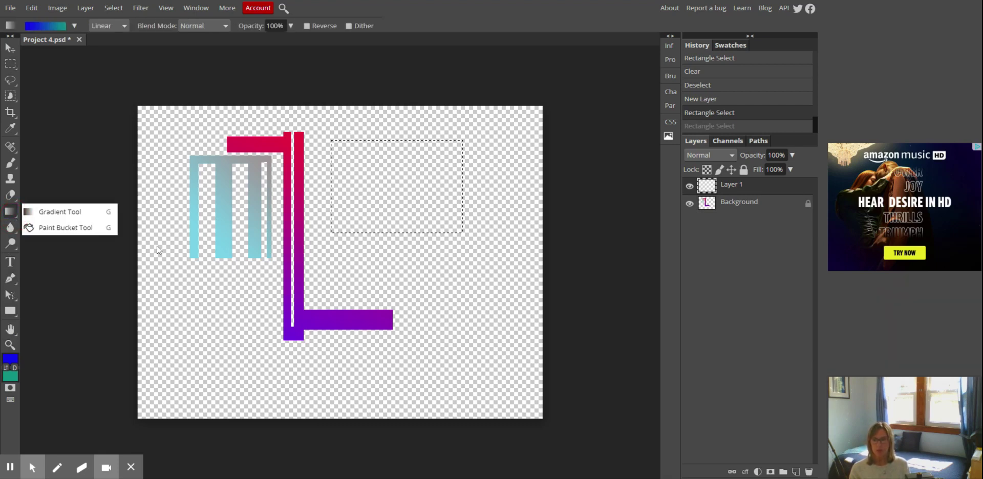
click(86, 213)
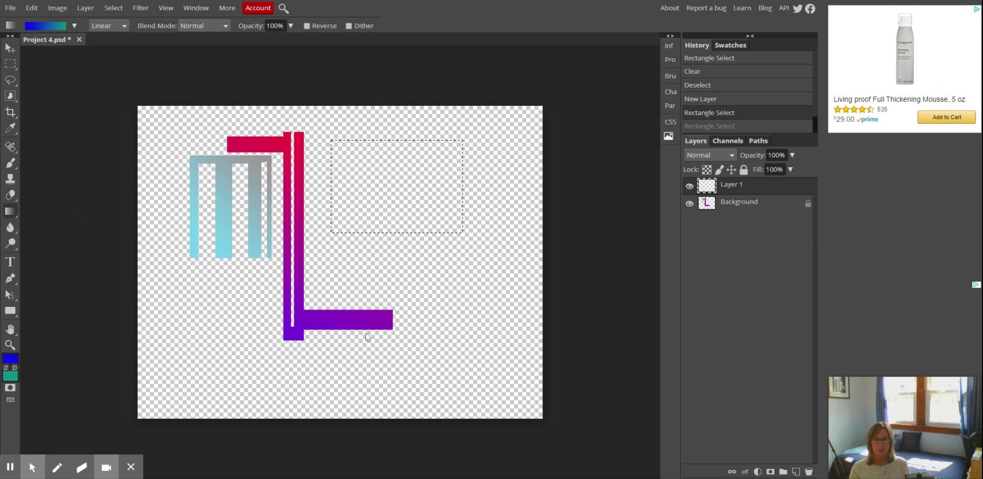
drag(319, 285, 387, 223)
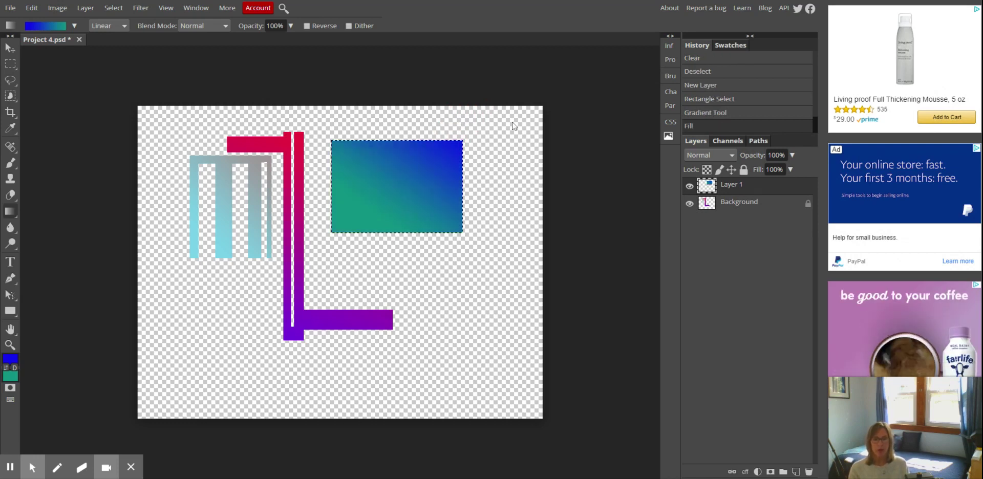
drag(559, 82, 205, 353)
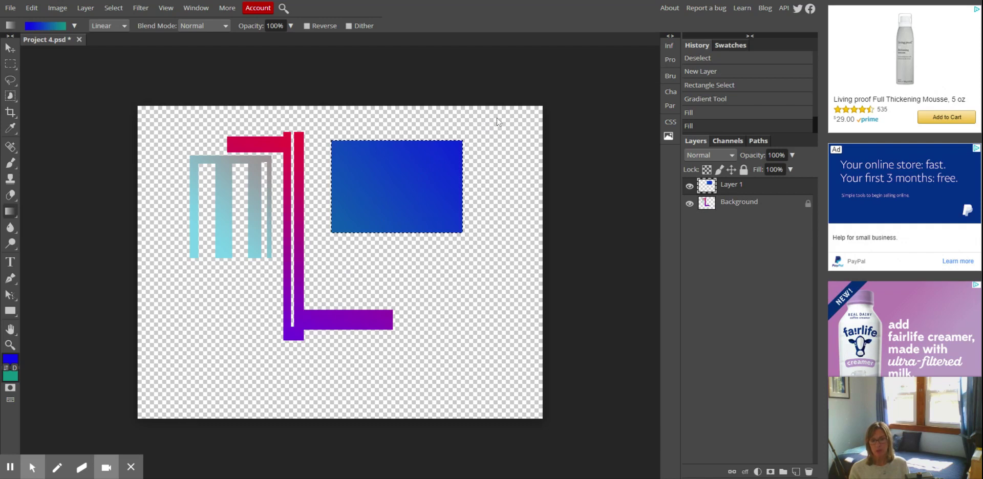
drag(513, 113, 344, 244)
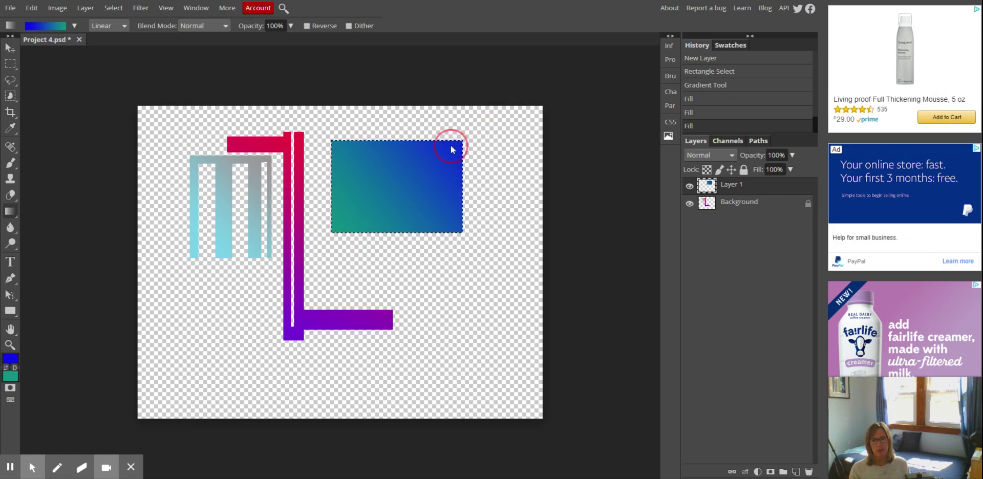
drag(386, 202, 434, 177)
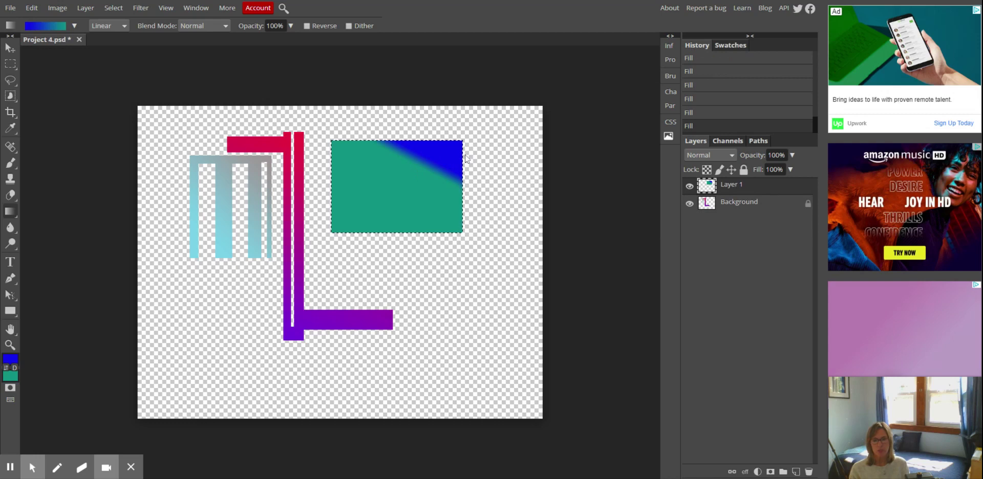
drag(325, 185, 465, 133)
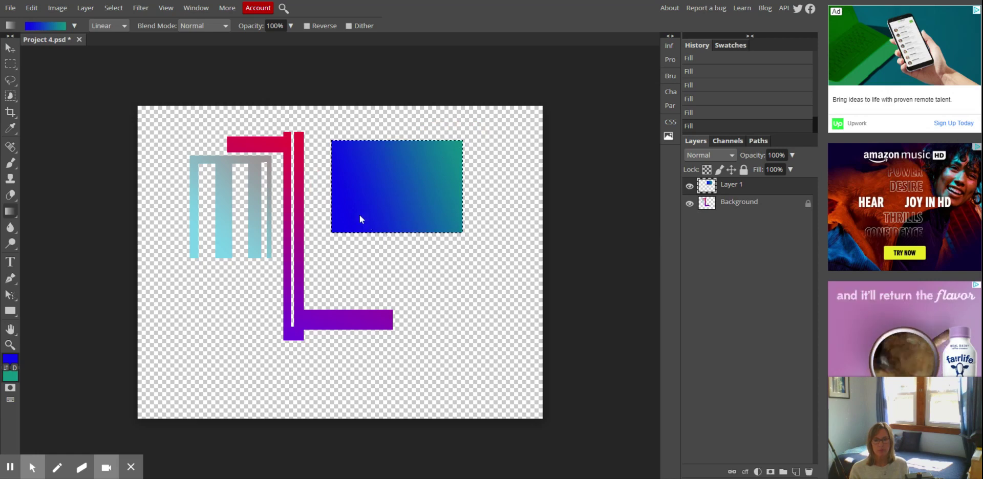
drag(390, 241, 398, 119)
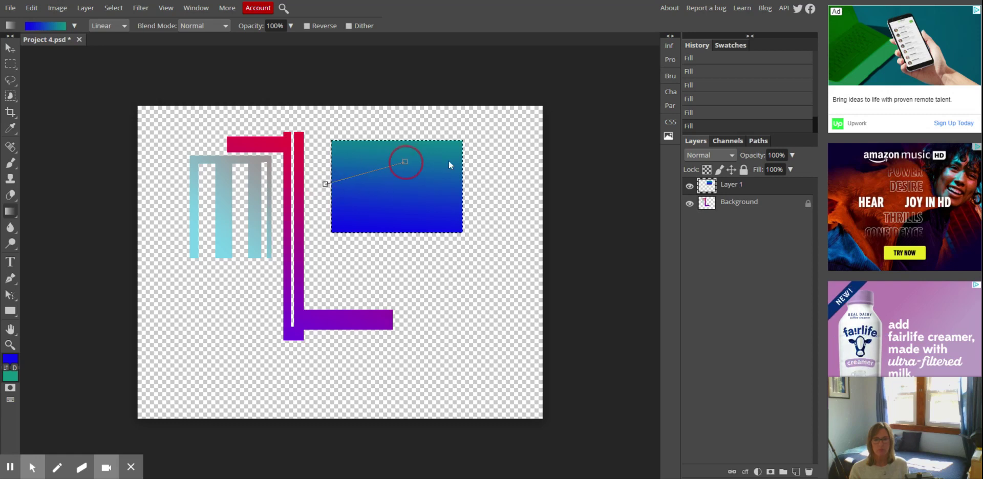
drag(449, 163, 501, 188)
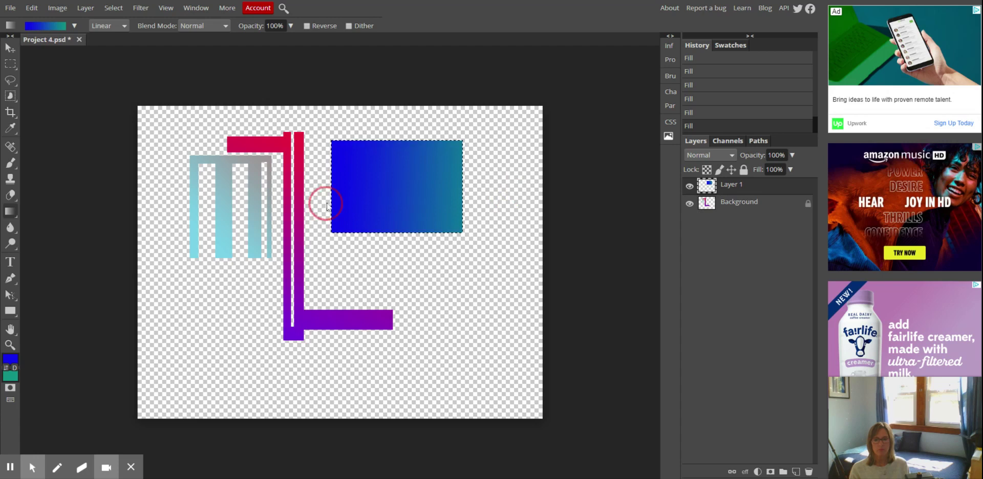
drag(327, 205, 373, 182)
drag(456, 193, 462, 200)
click(502, 182)
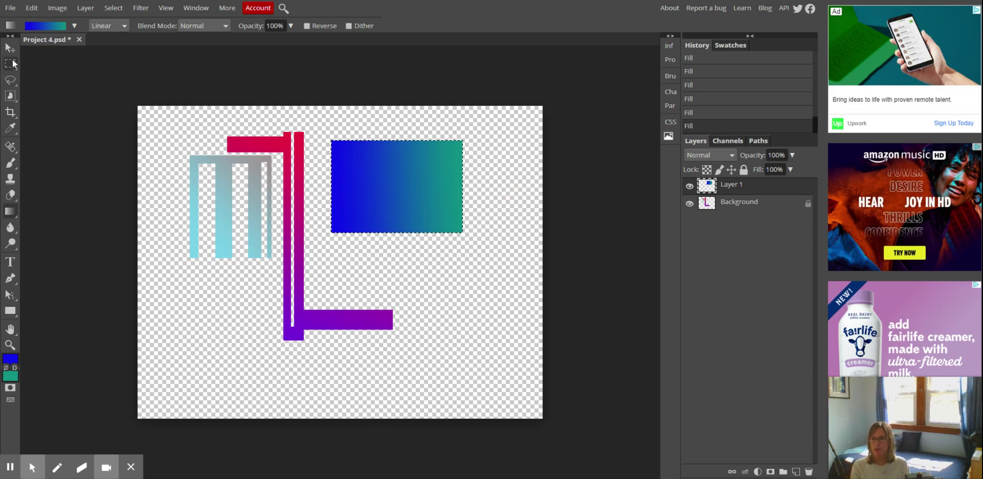
Step: Cut four horizontal strips out of the blue-teal rectangle from alternating sides, starting at its right edge, and clear the selection
click(10, 63)
click(515, 149)
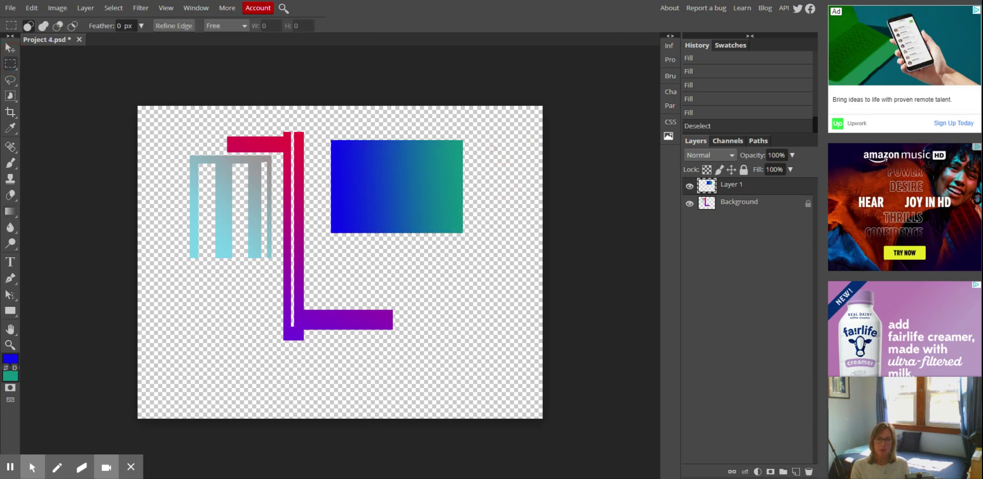
drag(475, 152, 348, 161)
key(Delete)
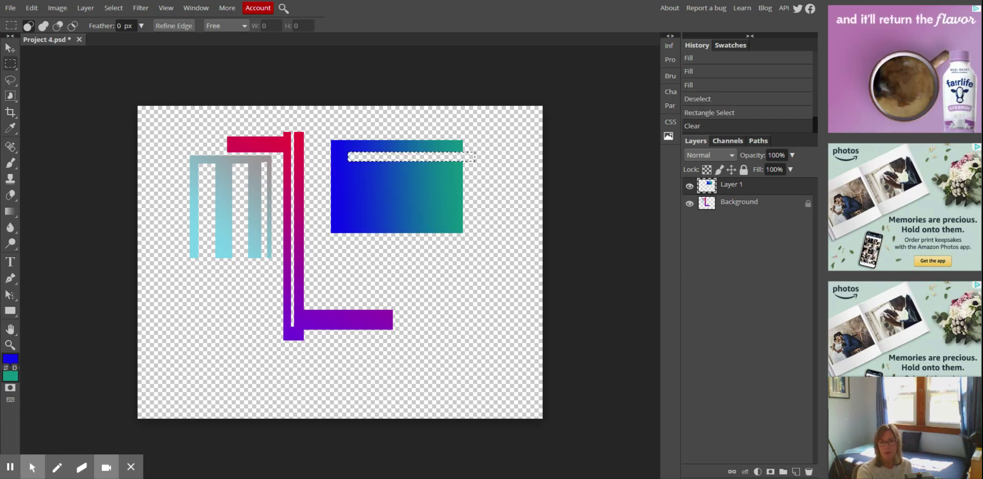
drag(326, 174, 453, 221)
key(Delete)
key(Delete)
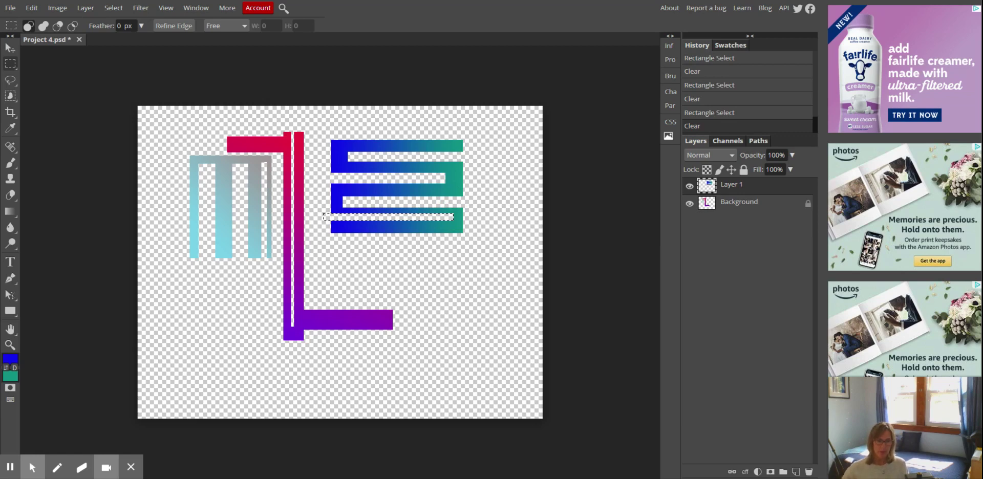
click(529, 181)
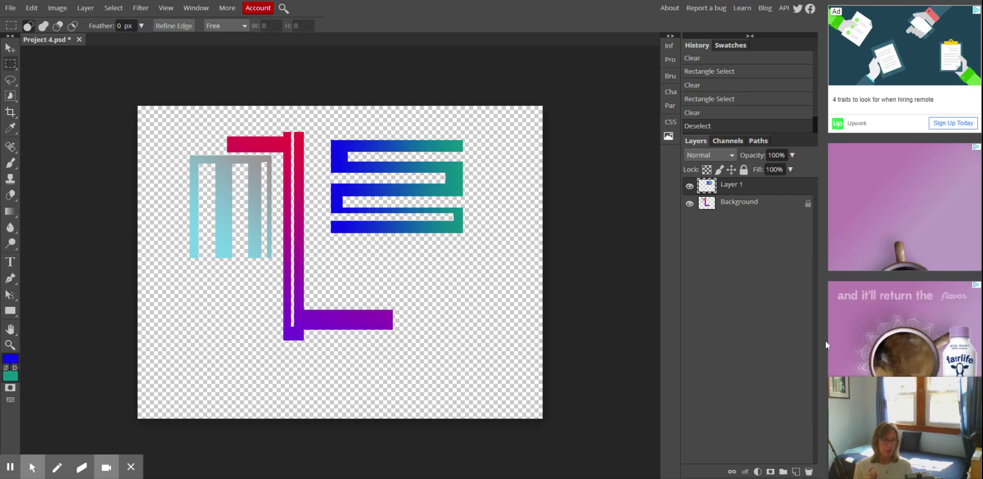
Step: Duplicate Layer 1 and move the copy down and left so it overlaps the lower part of the red-purple shape
click(776, 189)
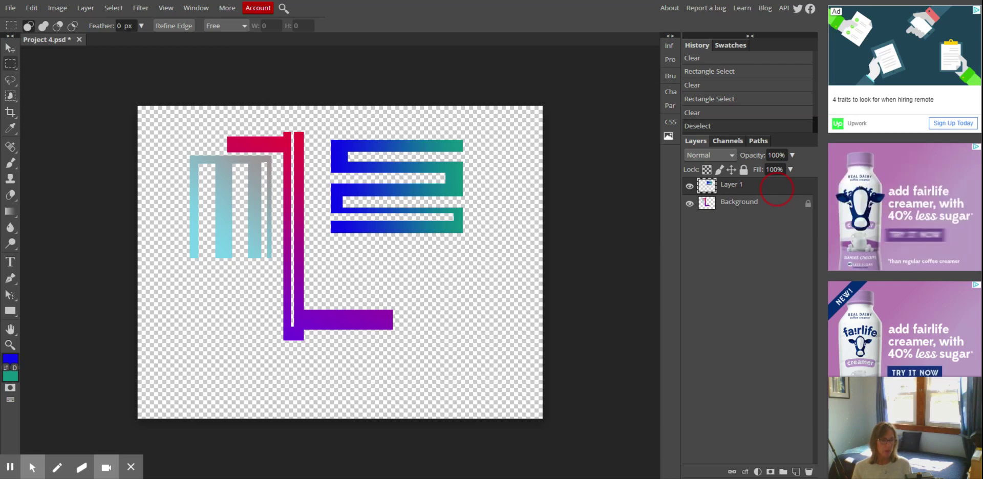
key(ctrl+j)
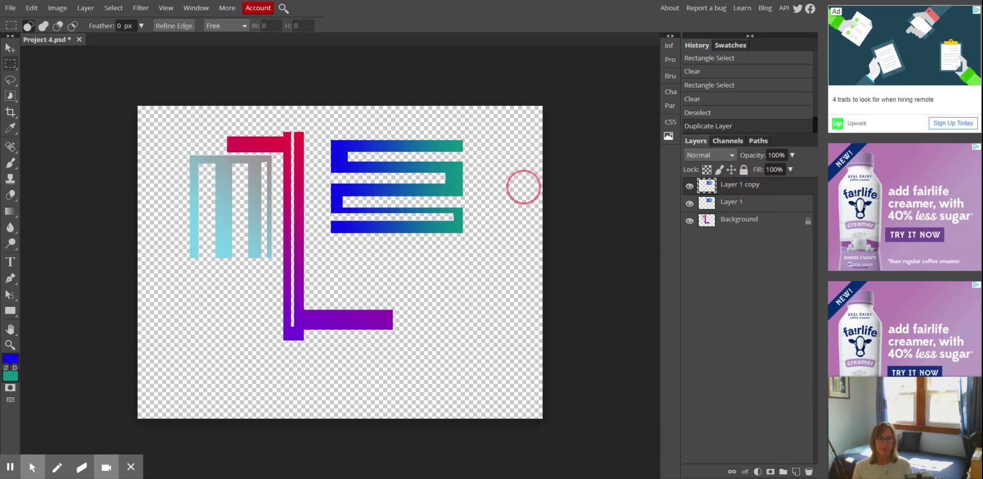
click(9, 48)
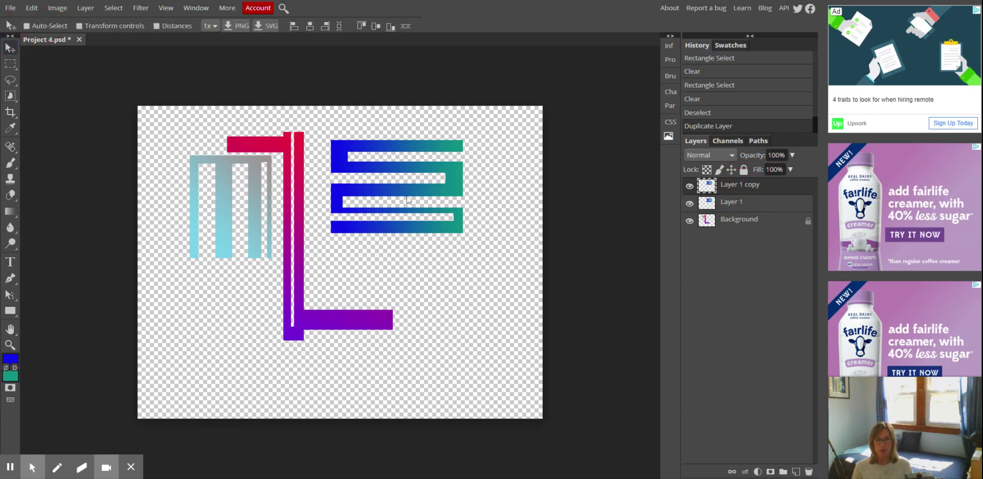
drag(408, 199, 266, 339)
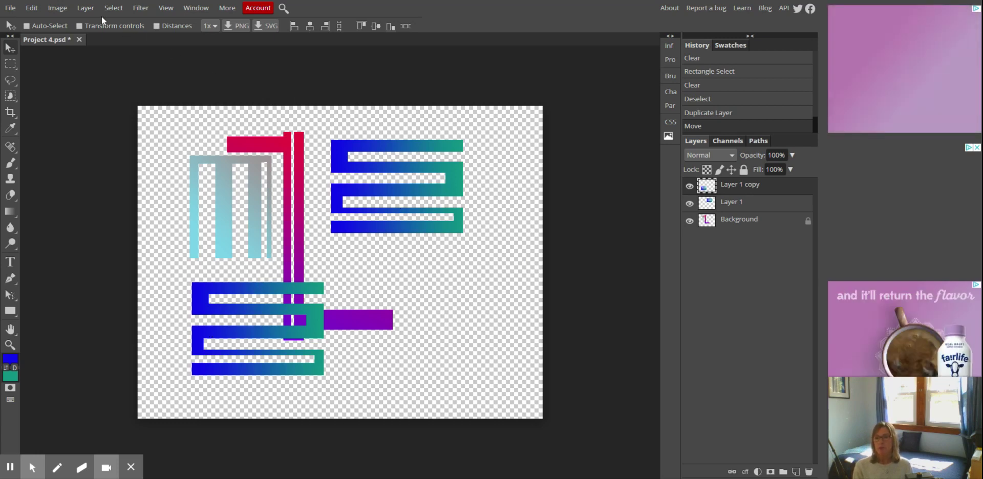
Step: Flip the duplicated blue-teal shape horizontally
click(33, 9)
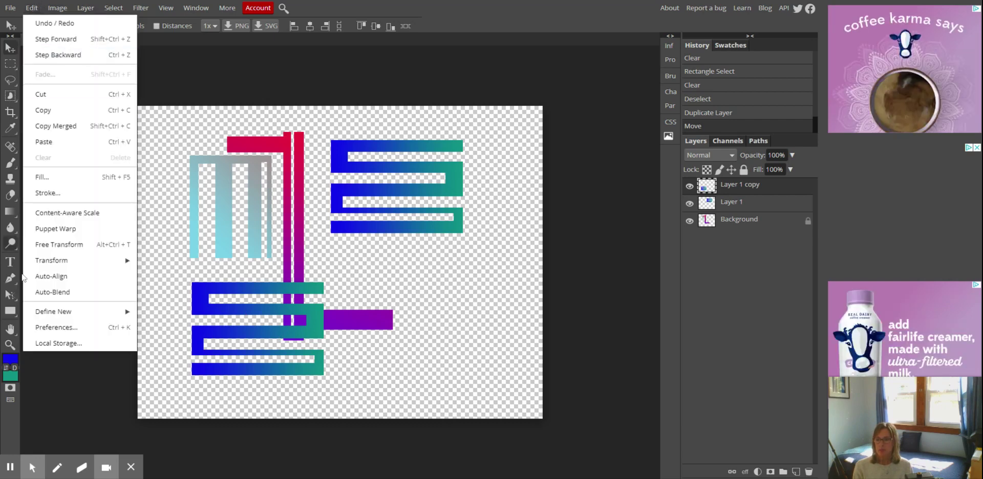
mouse_move(57, 264)
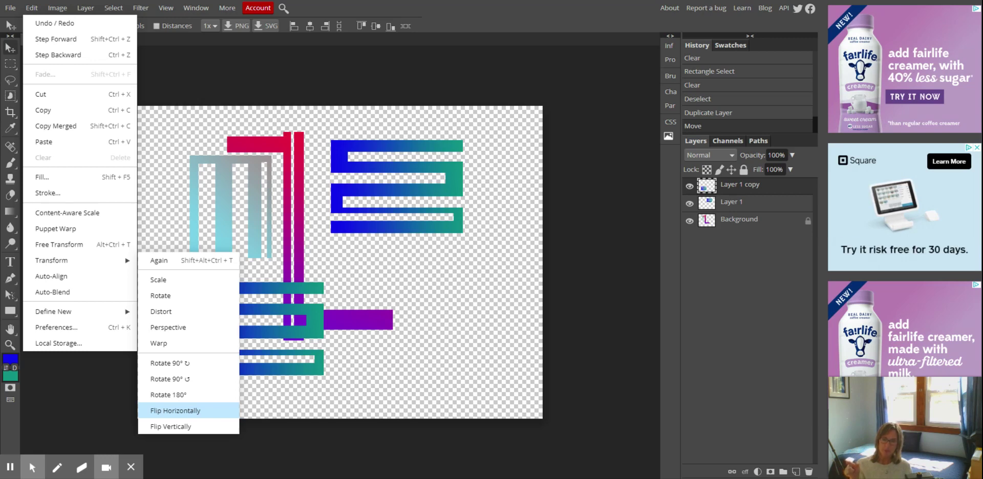
click(173, 415)
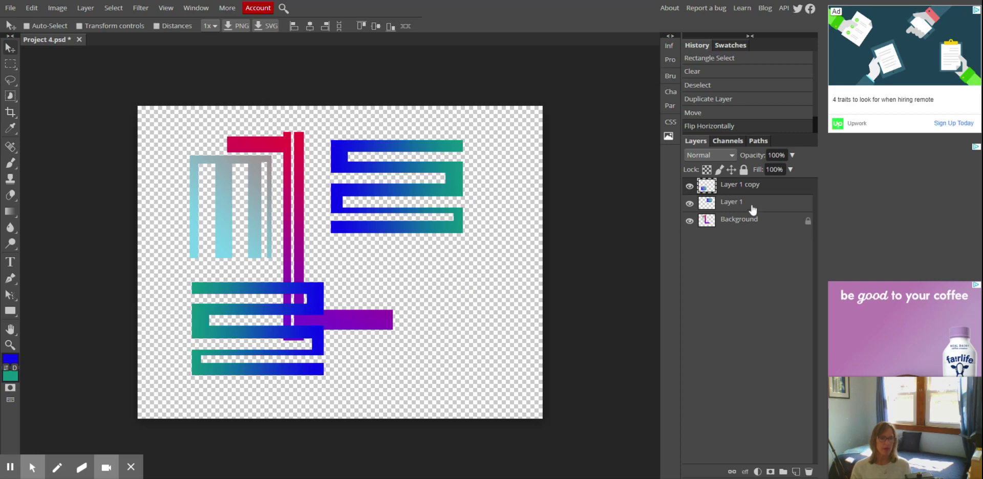
Step: Duplicate the Background layer holding the red-purple and light-blue shapes
click(777, 222)
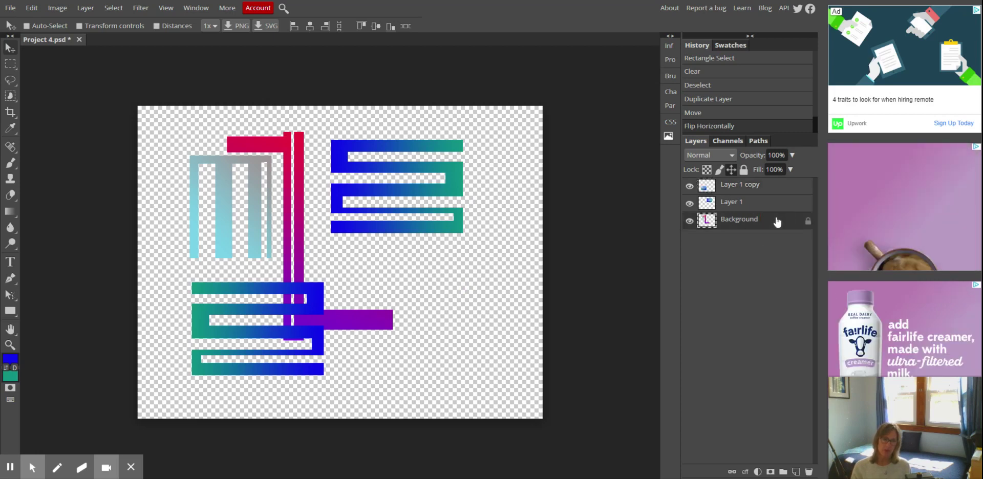
click(776, 224)
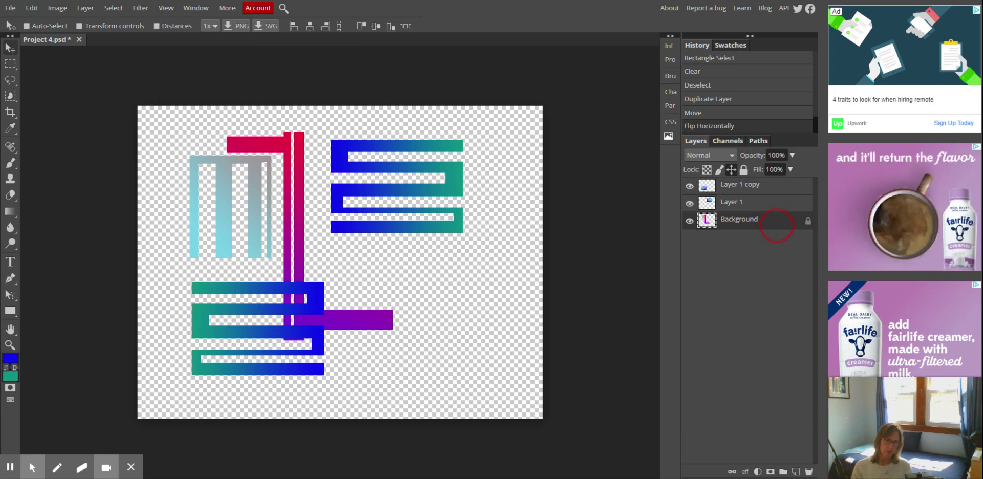
drag(777, 224, 796, 472)
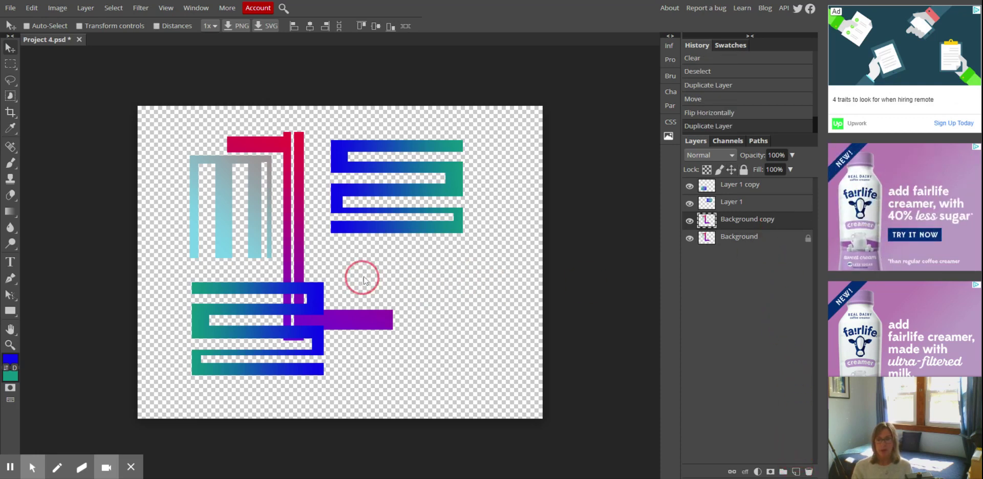
Step: Flip the Background copy vertically and move it right and down so its purple bar extends past the blue-teal shape
click(37, 9)
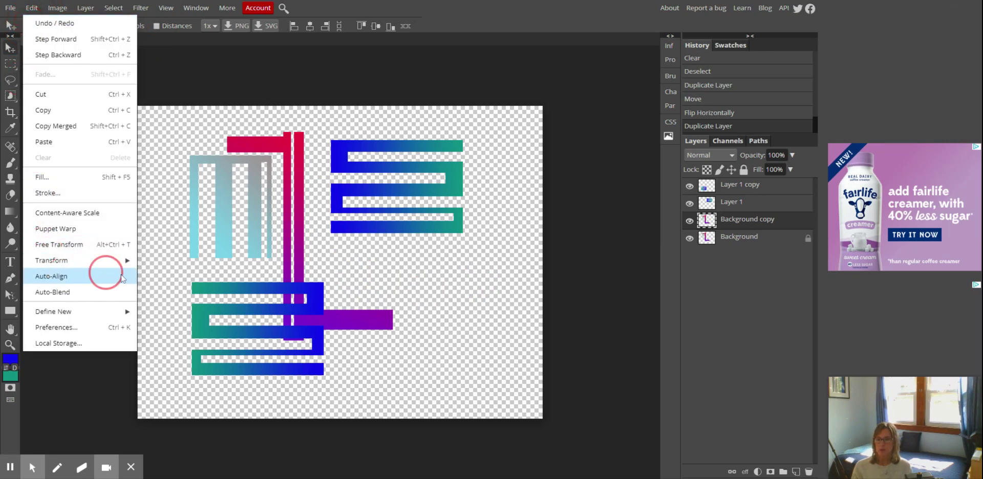
mouse_move(128, 267)
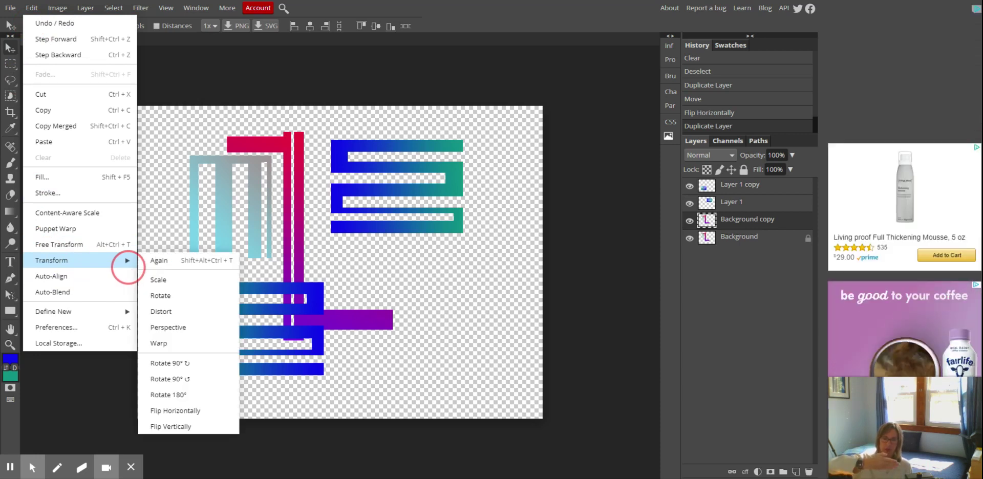
click(184, 426)
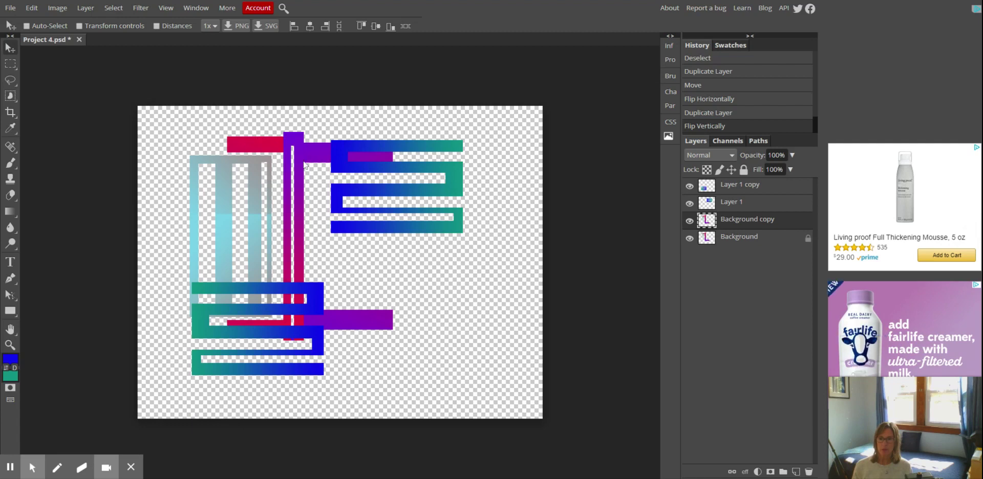
drag(305, 165, 443, 210)
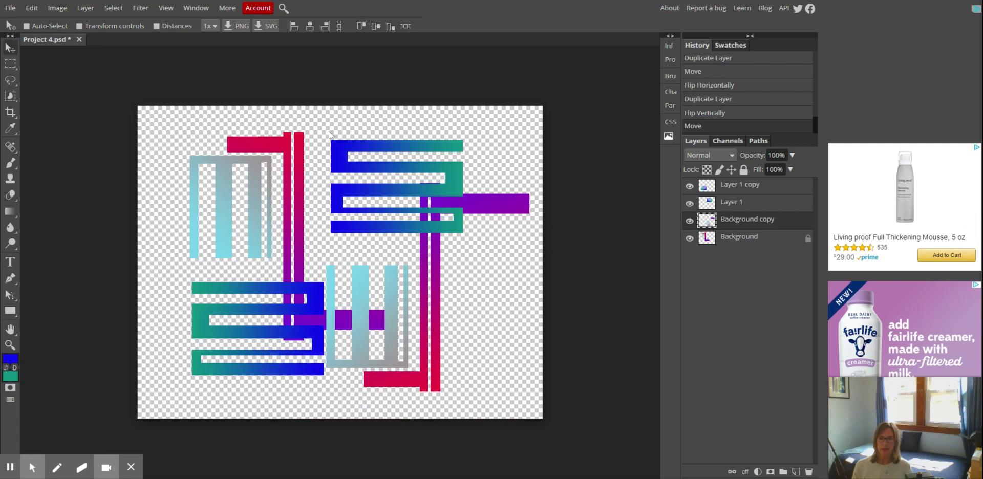
Step: Flip the Background copy layer horizontally and move it up and left behind the blue-teal shape
click(35, 11)
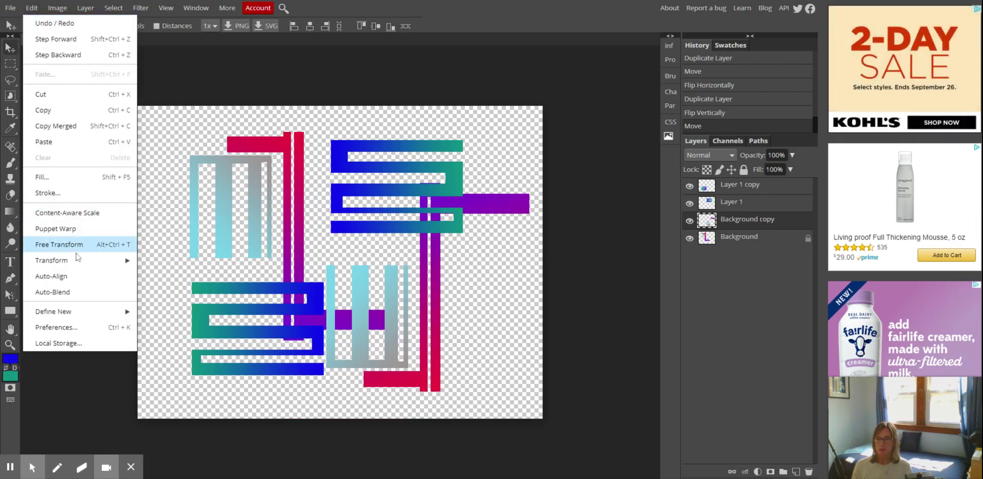
mouse_move(79, 266)
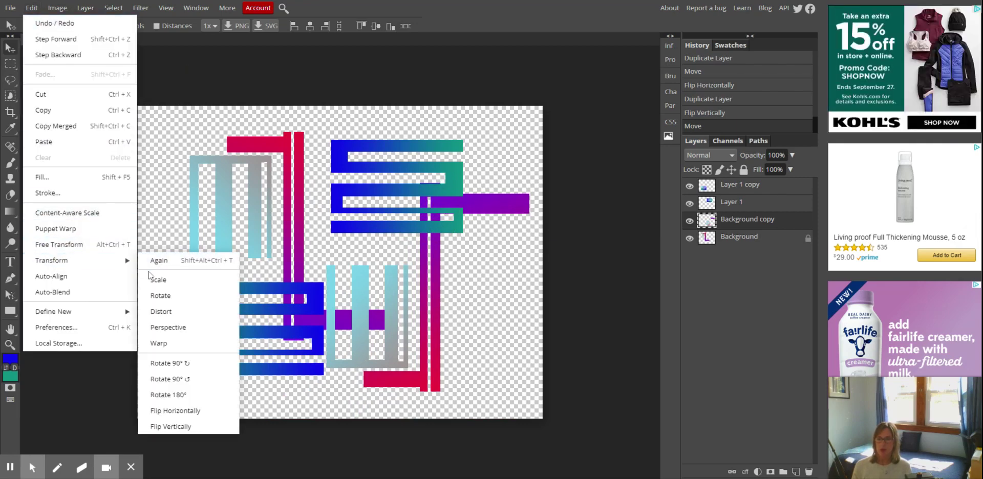
click(180, 410)
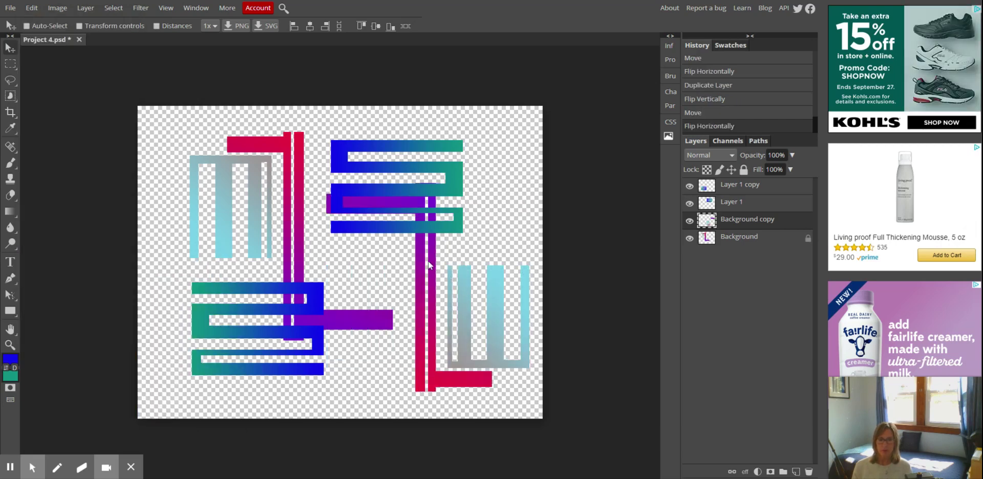
drag(420, 263, 410, 231)
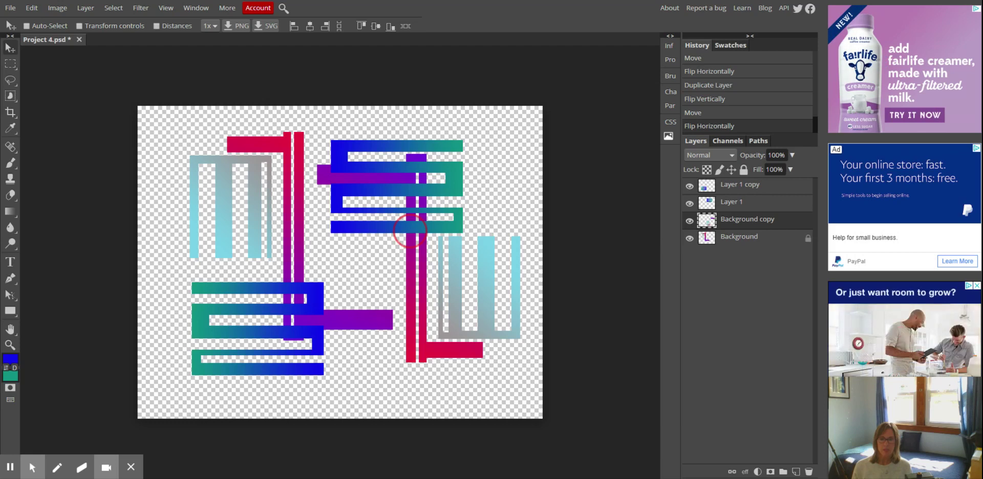
drag(409, 230, 415, 230)
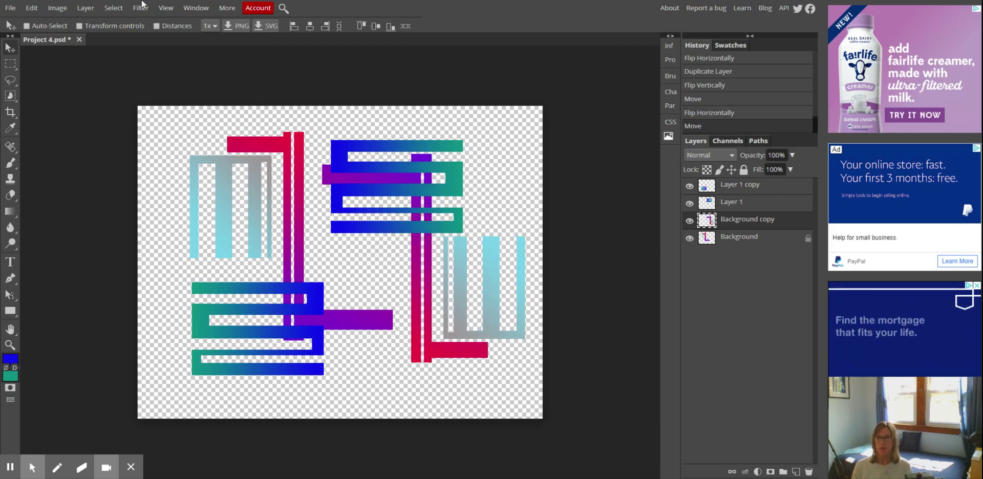
Step: Flip the Background copy horizontally again and move it right and slightly down so its purple bar reaches the canvas edge
click(35, 8)
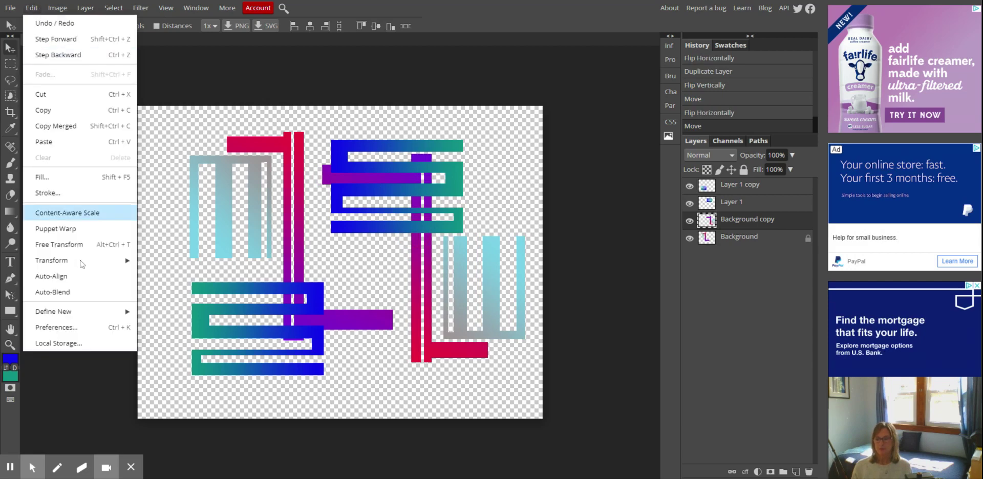
mouse_move(89, 266)
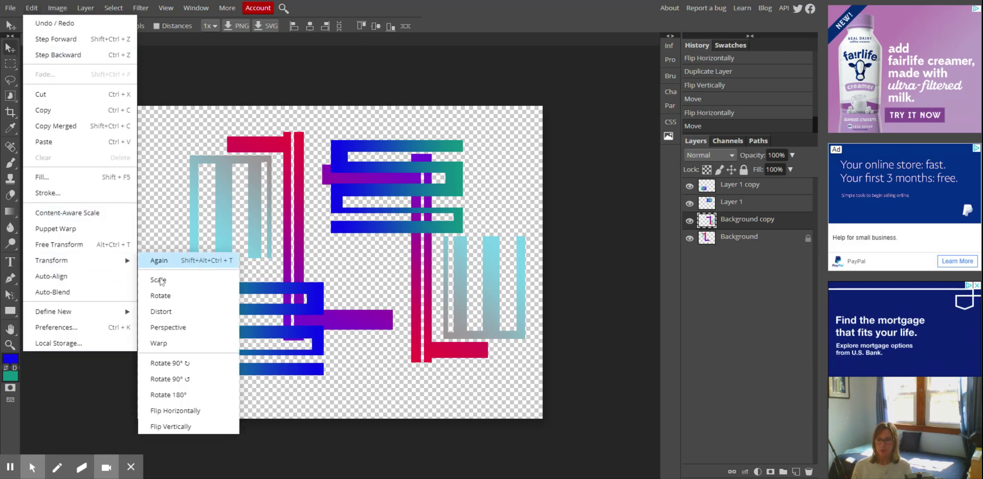
click(192, 412)
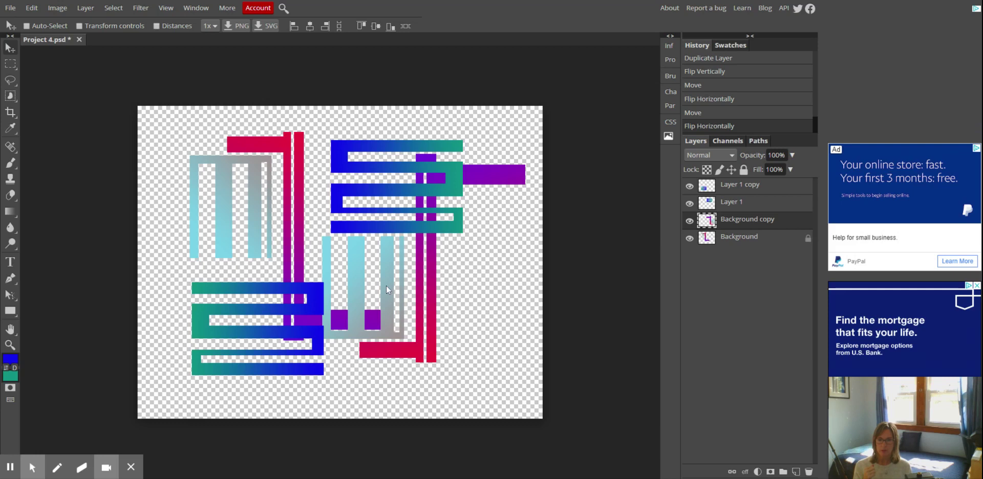
drag(386, 290, 413, 297)
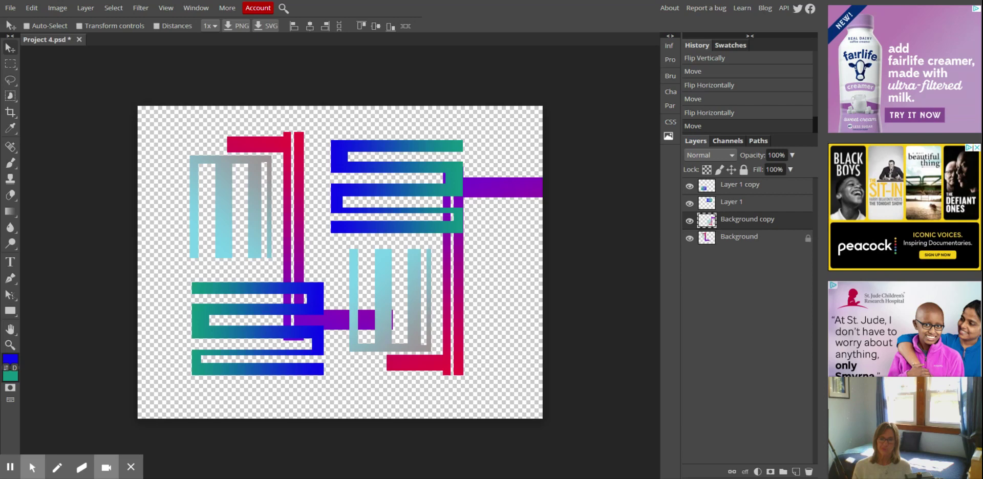
Step: Try a horizontal flip of the Background copy, then flip it back to its previous orientation
click(32, 8)
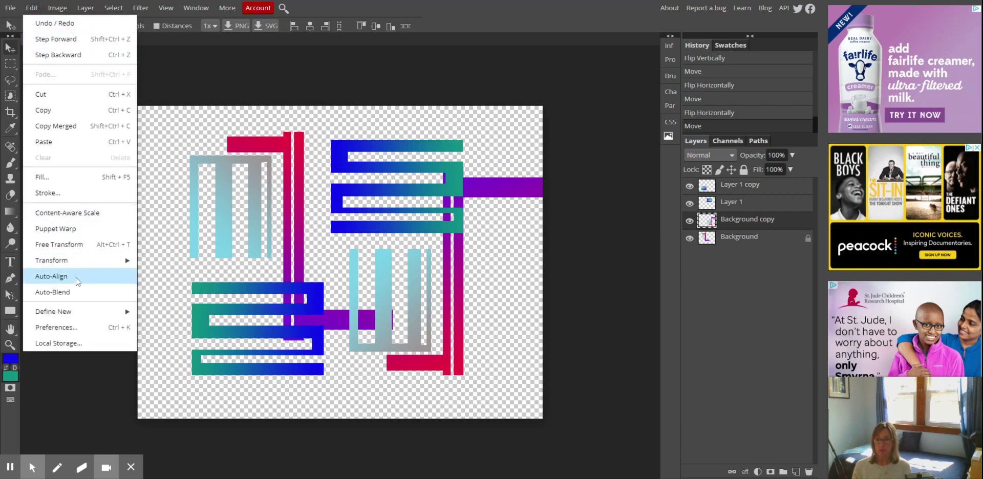
mouse_move(81, 262)
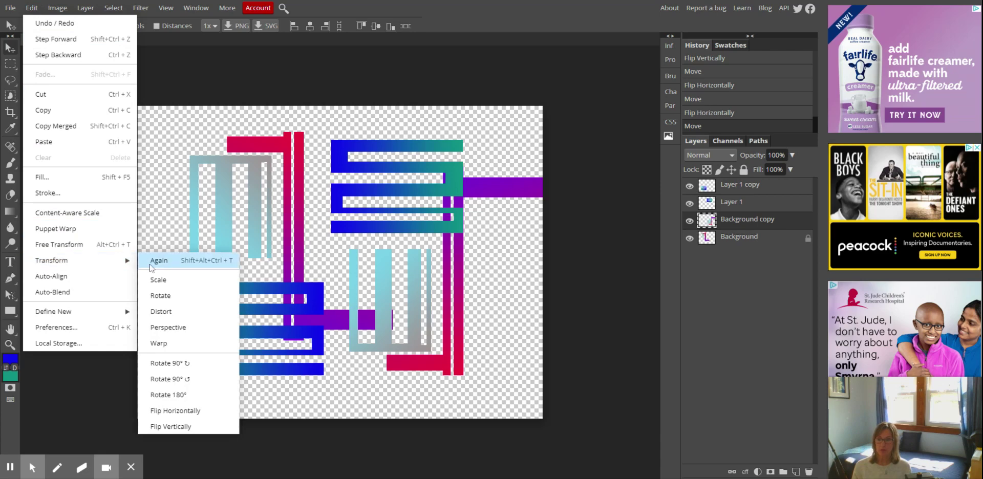
click(177, 417)
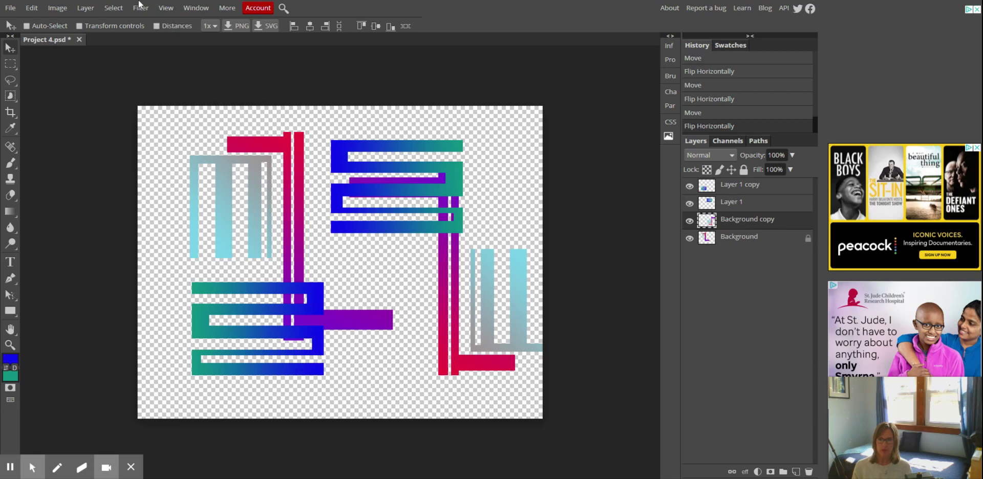
click(33, 9)
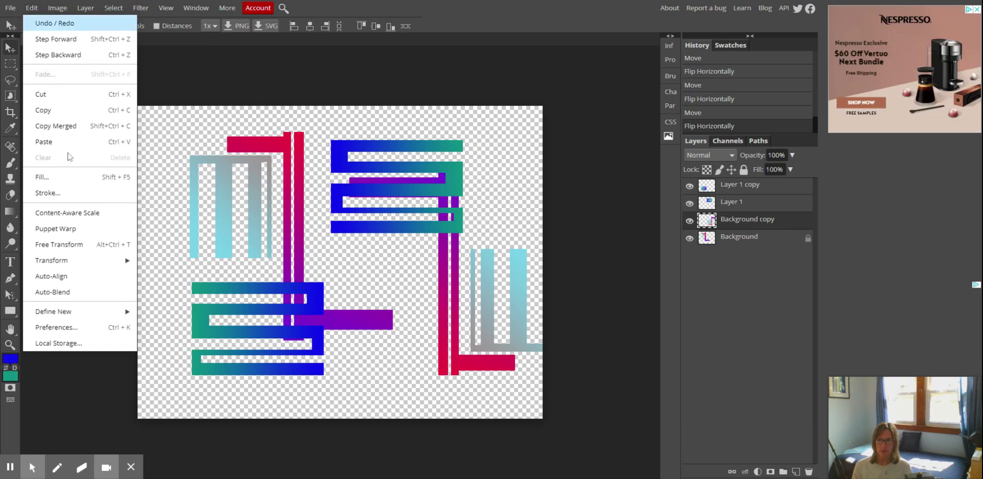
mouse_move(88, 267)
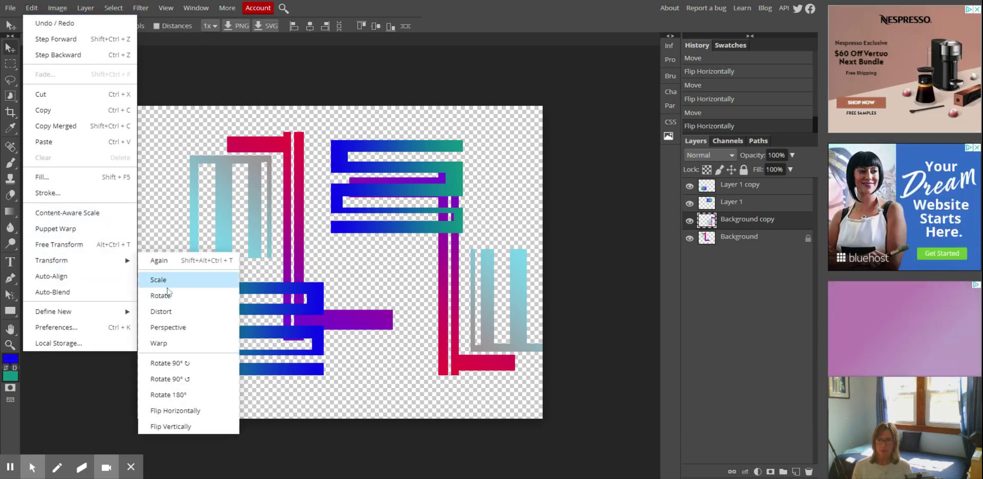
click(184, 412)
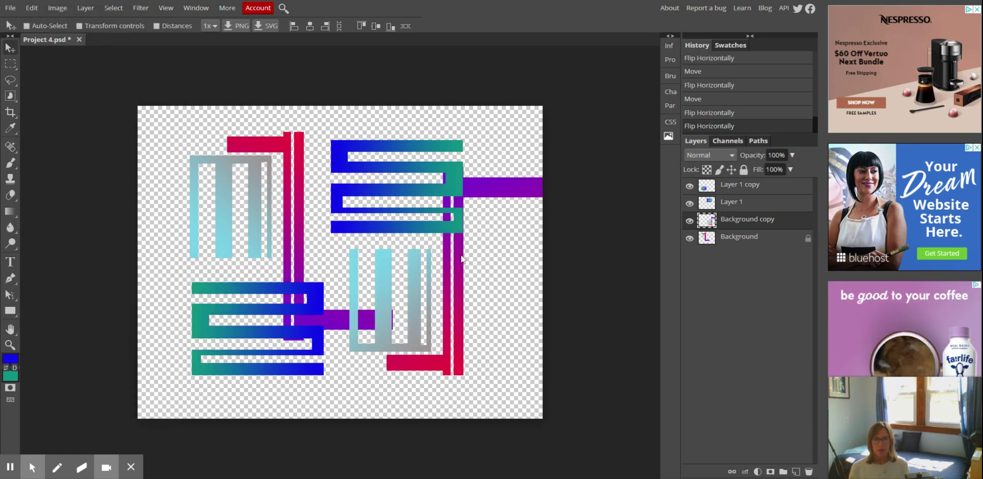
Step: Move the Background copy up and left so its purple bar meets the canvas's top edge
drag(459, 257, 431, 178)
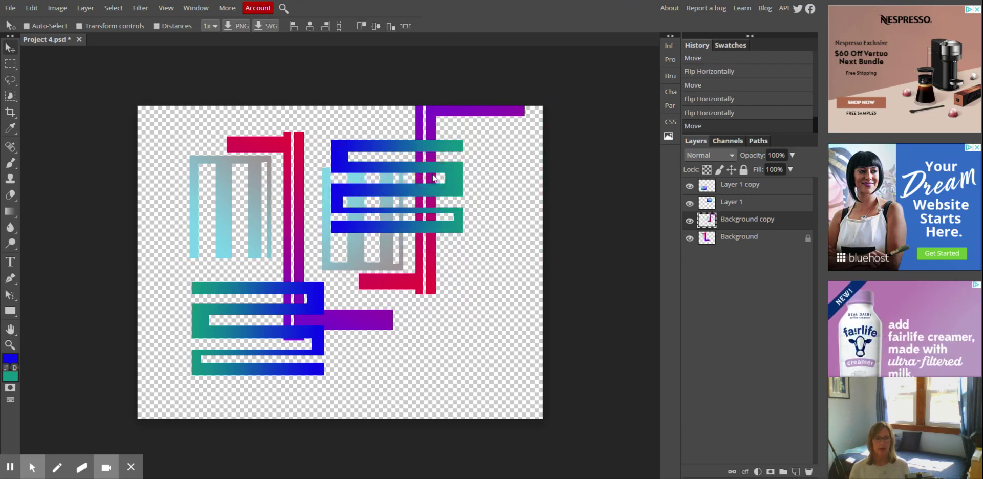
Step: Select all four layers, unlock the Background layer and move everything together down and left on the canvas
click(767, 187)
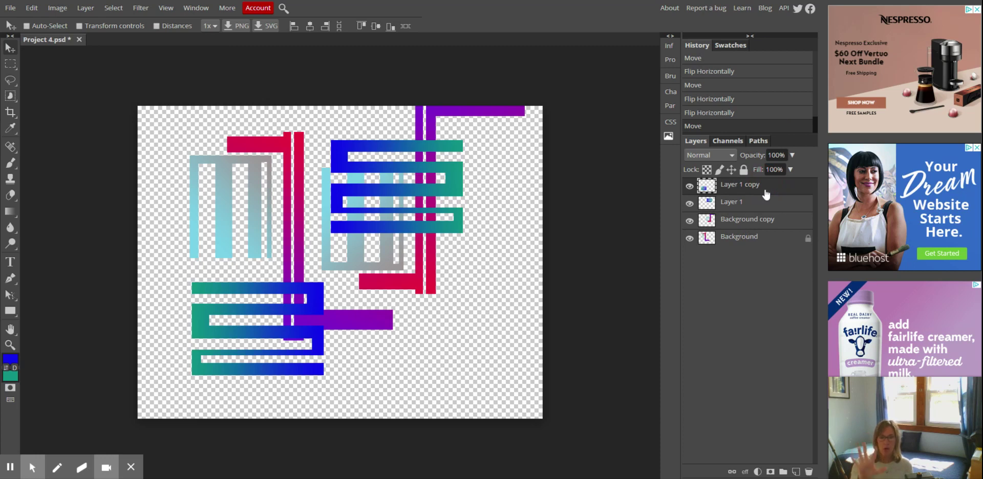
click(749, 243)
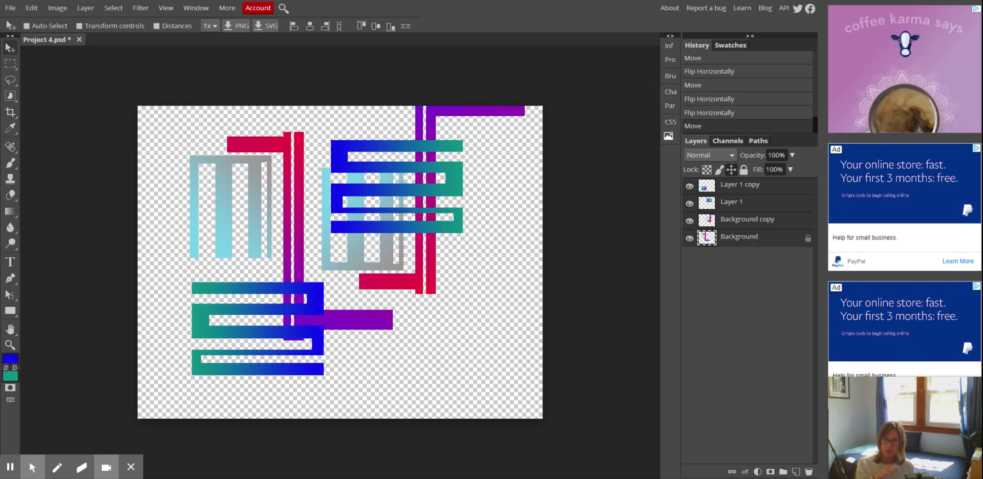
drag(395, 164, 398, 189)
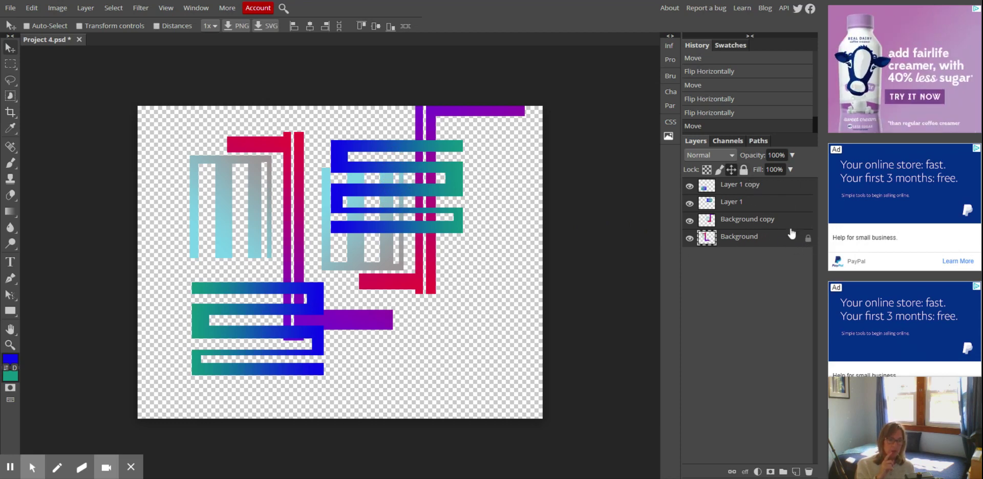
click(808, 239)
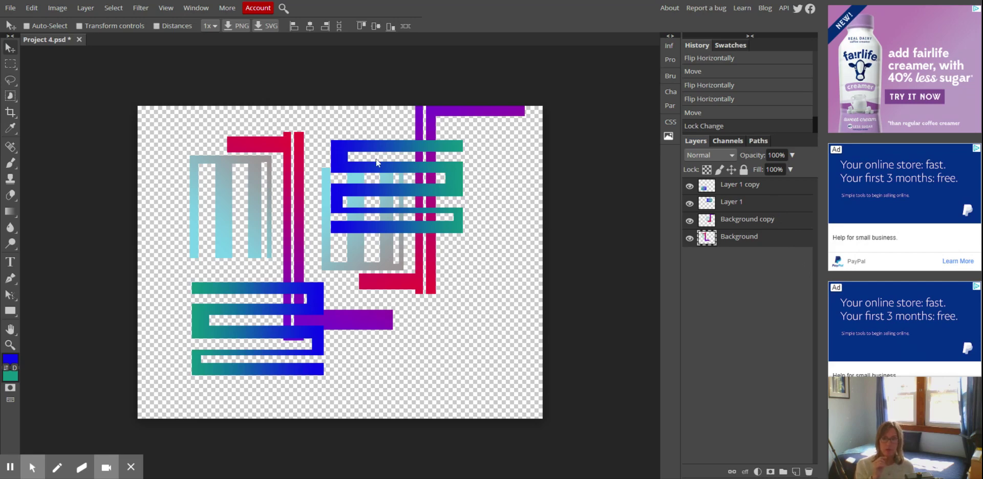
drag(387, 167, 362, 193)
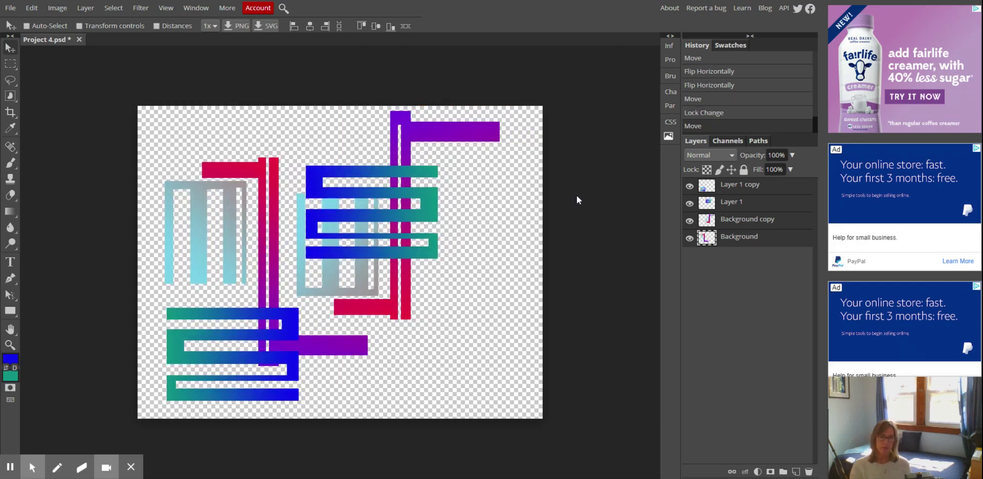
Step: Draw a tall elliptical selection just right of the lower end of the upper blue-teal shape and add a new layer
click(780, 193)
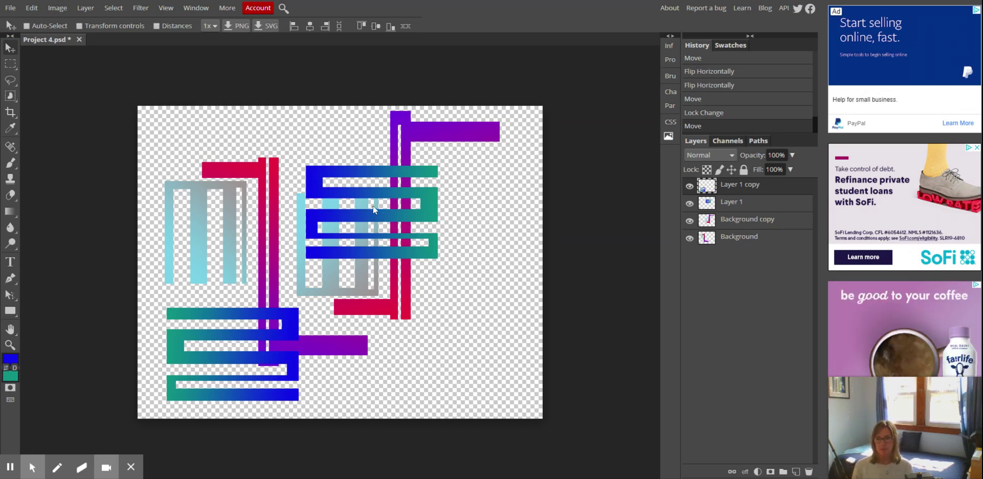
right_click(10, 64)
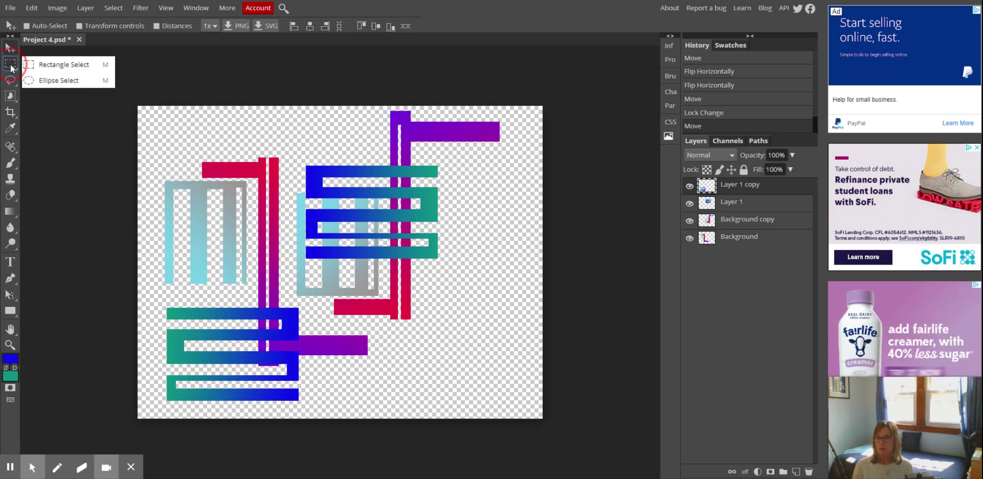
click(60, 85)
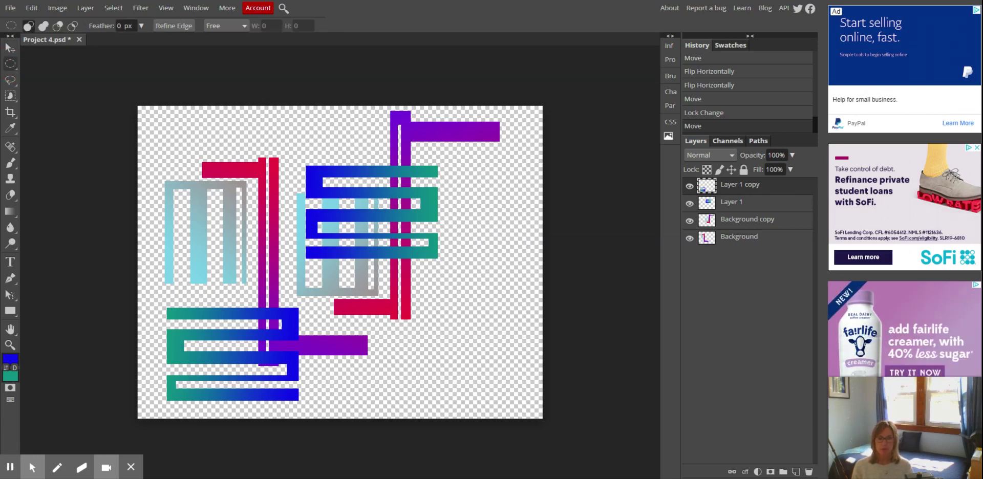
drag(423, 228, 472, 340)
click(506, 320)
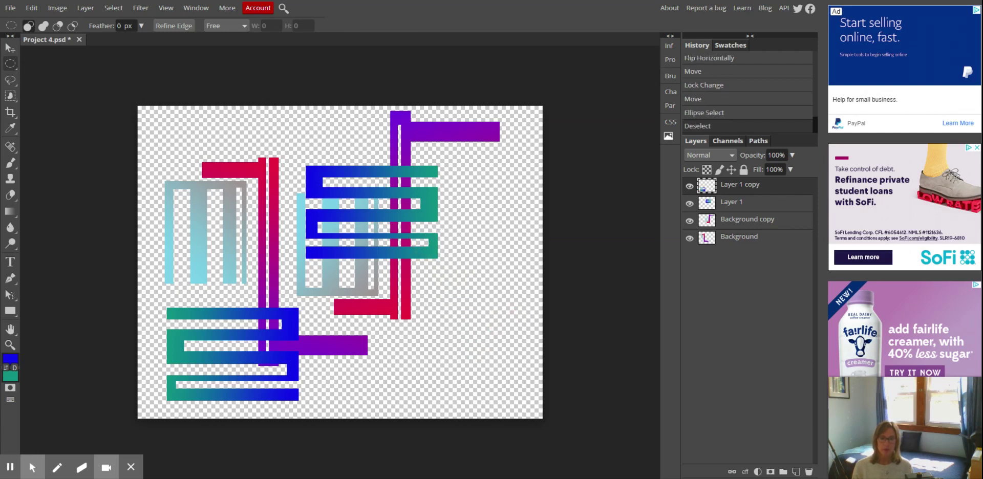
drag(430, 228, 491, 334)
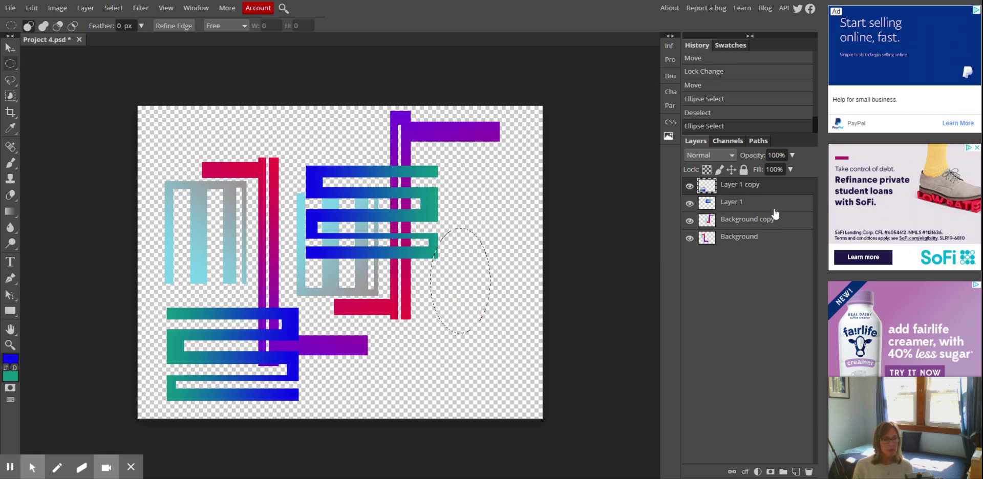
click(796, 471)
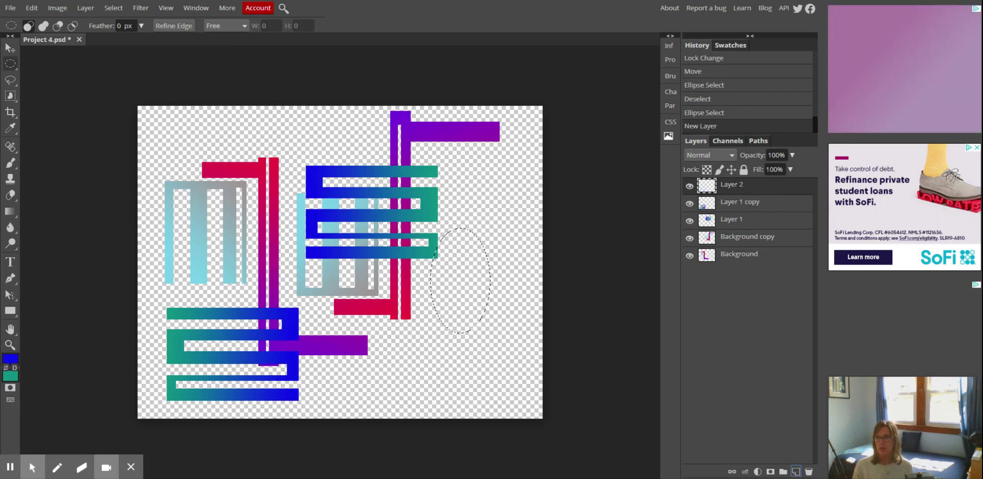
Step: Set the foreground colour to bright cyan-blue, hex 09bdf2
click(10, 358)
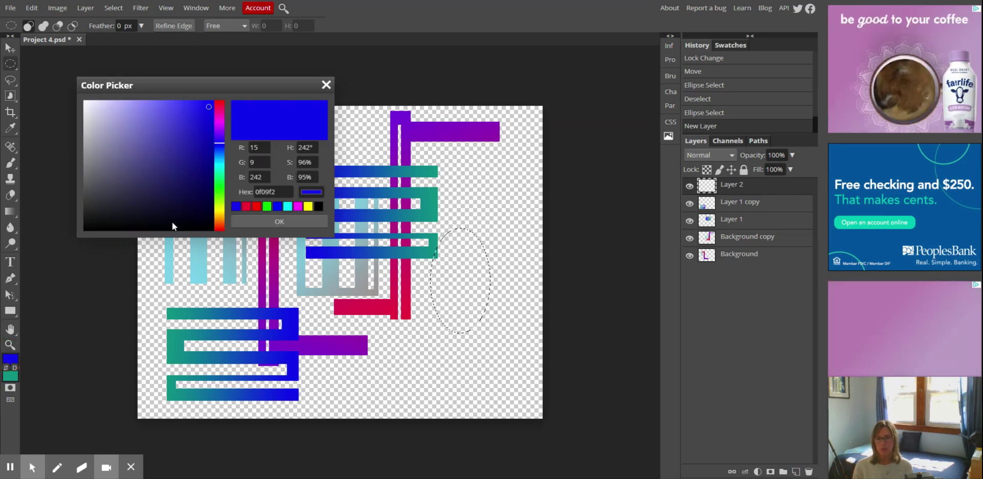
click(223, 173)
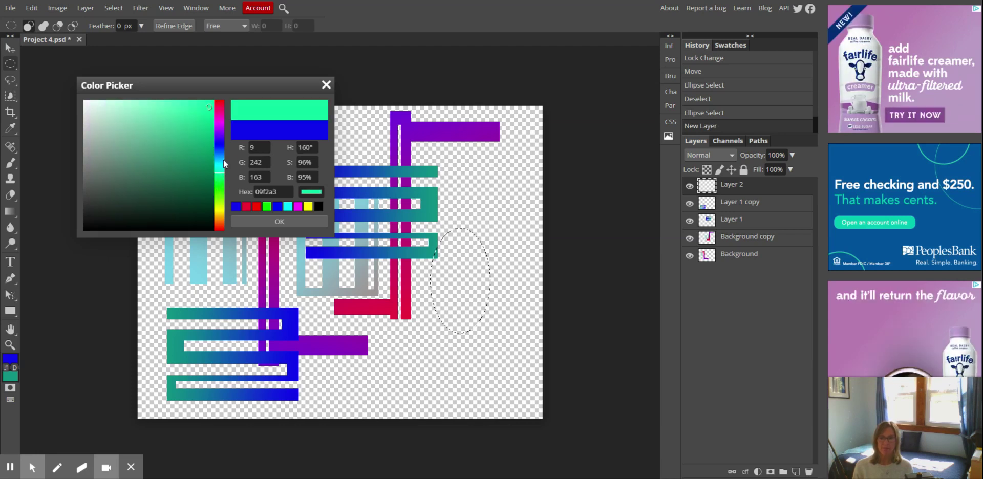
click(220, 162)
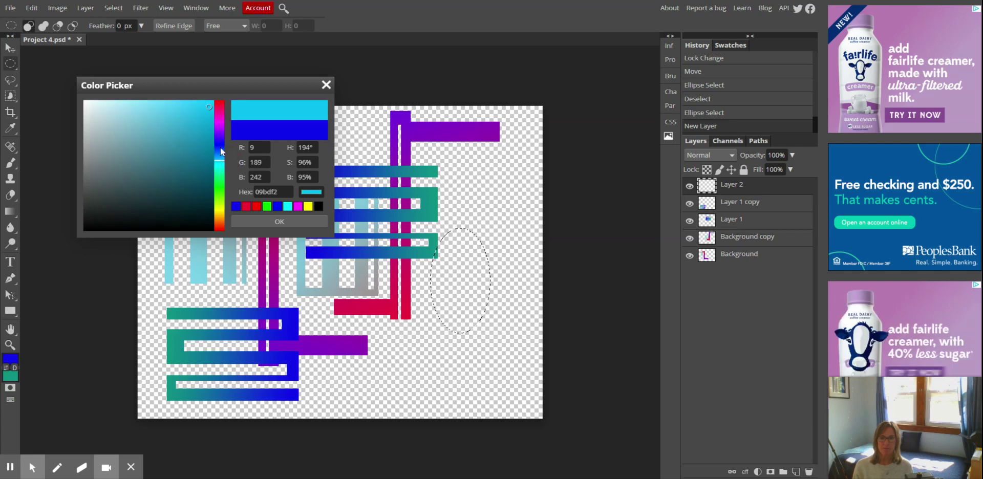
click(251, 221)
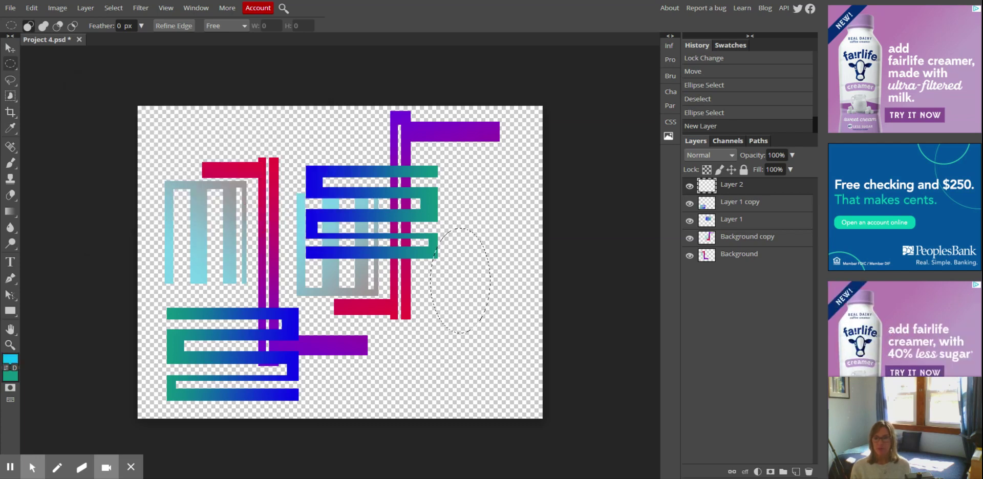
Step: Fill the elliptical selection on Layer 2 with the foreground colour using the Paint Bucket, and deselect it
click(12, 212)
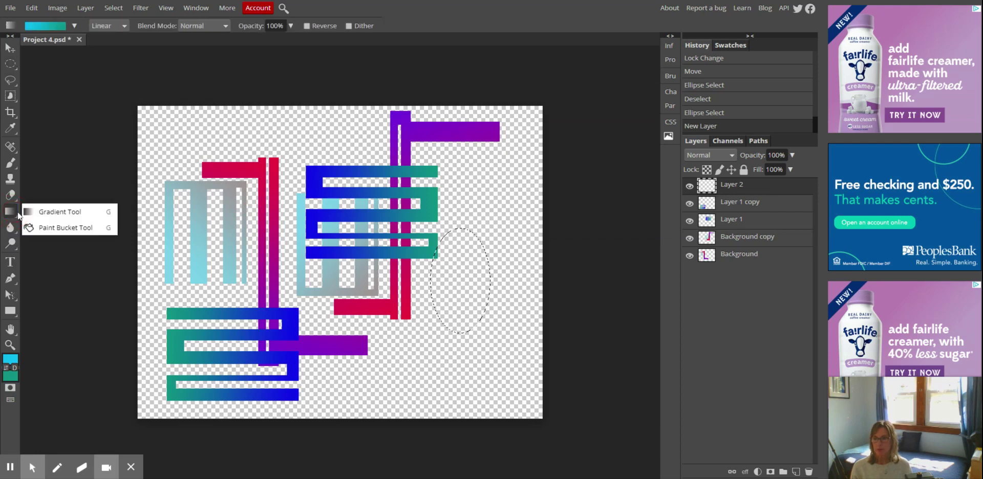
click(57, 231)
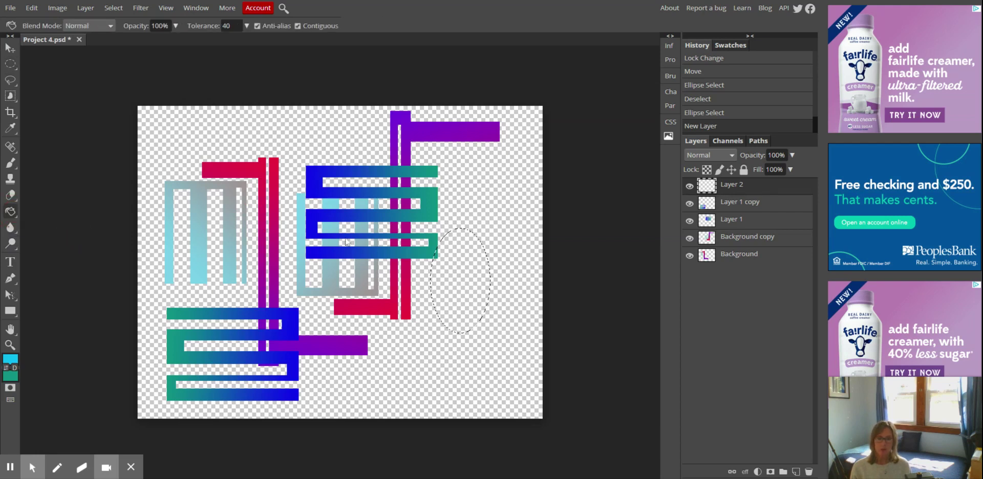
click(466, 279)
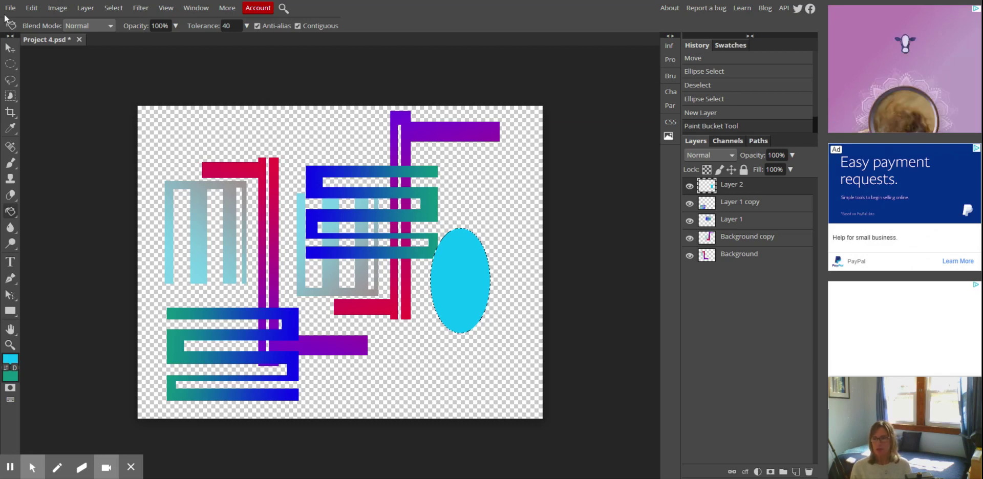
click(14, 64)
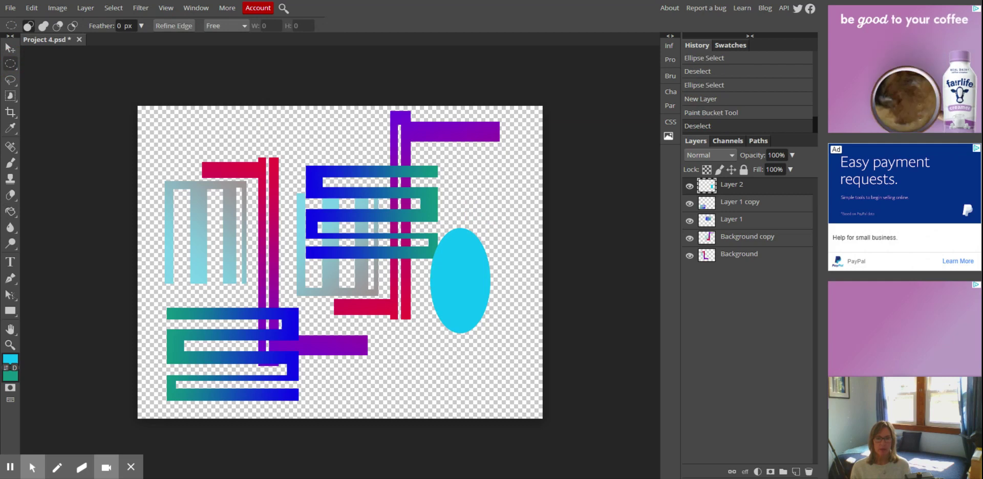
Step: Cut a slightly smaller elliptical hole out of the cyan ellipse on Layer 2 to leave a thin ring, and deselect
drag(449, 241, 497, 326)
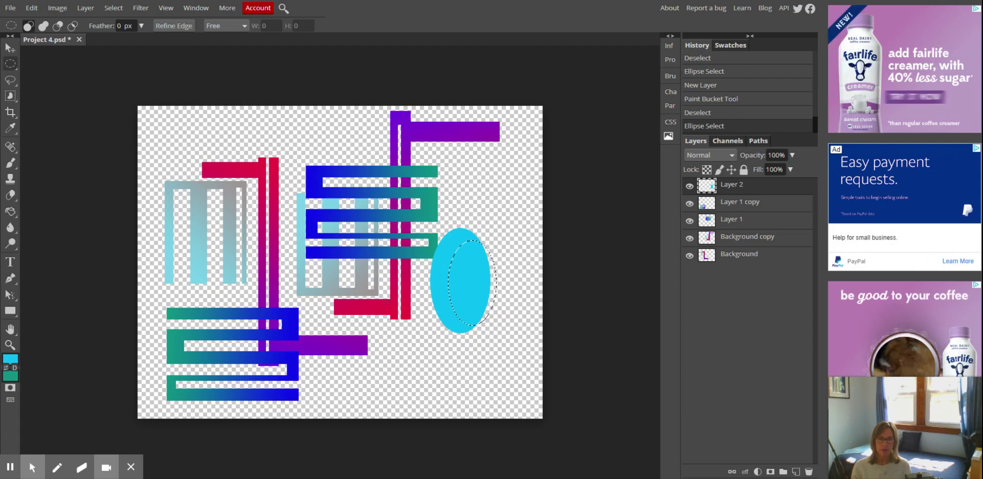
click(478, 281)
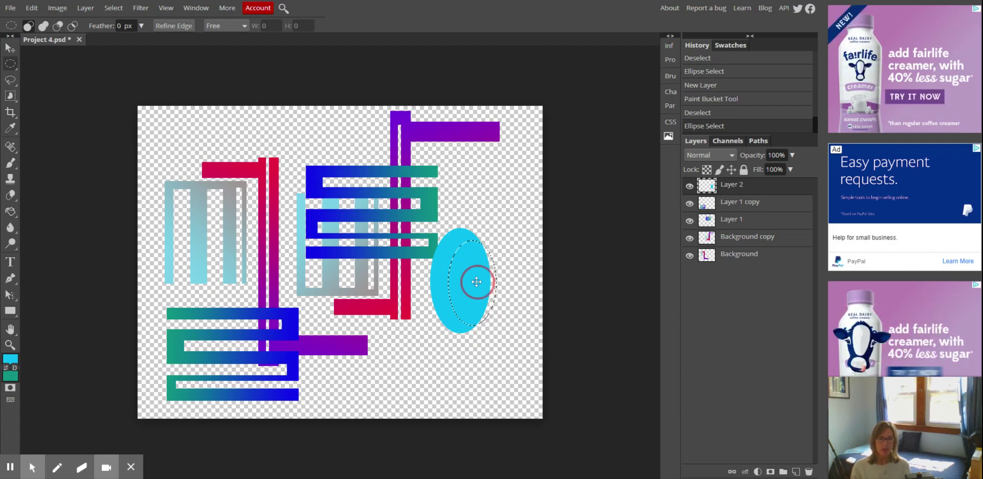
mouse_move(477, 281)
mouse_down()
mouse_move(467, 282)
mouse_move(479, 281)
mouse_up()
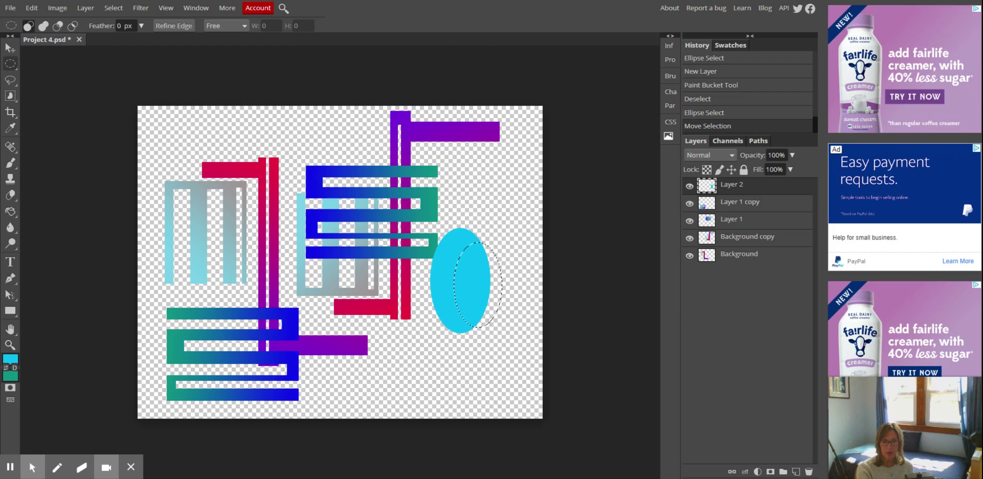
drag(477, 284, 460, 279)
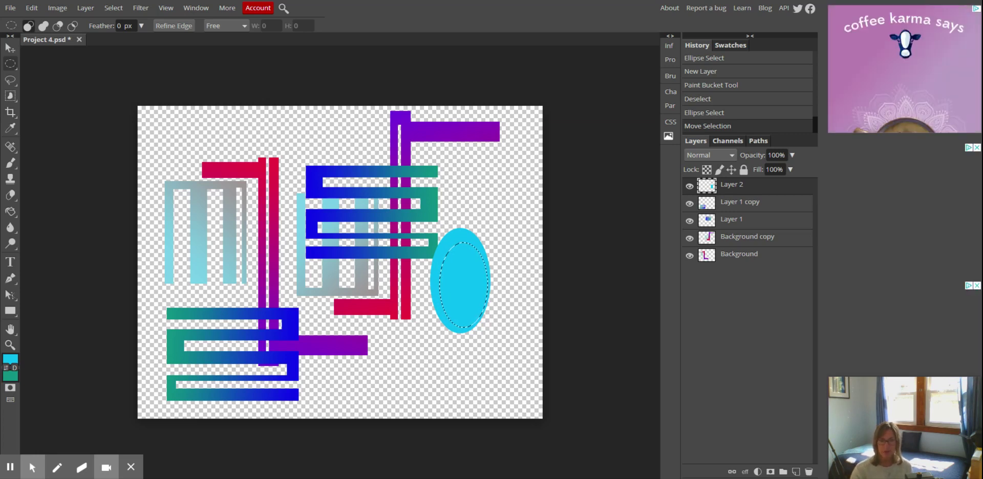
key(Delete)
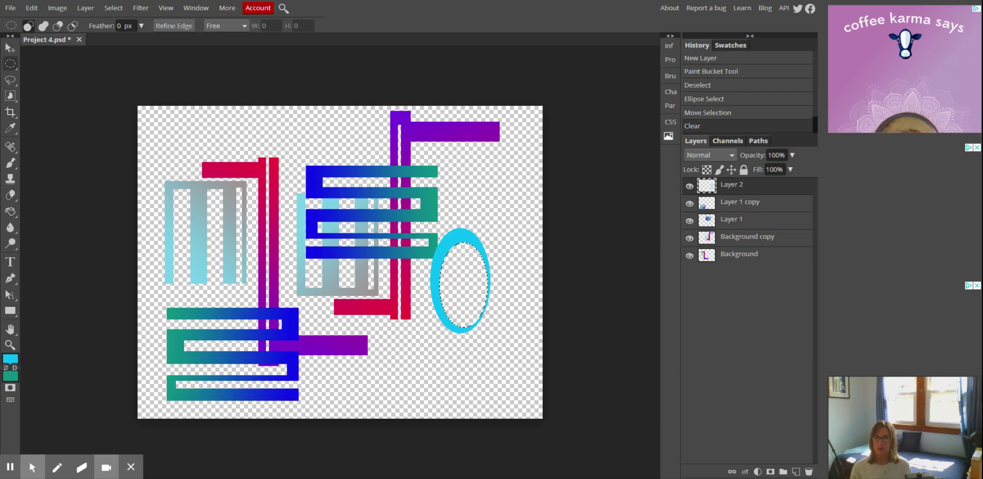
click(263, 121)
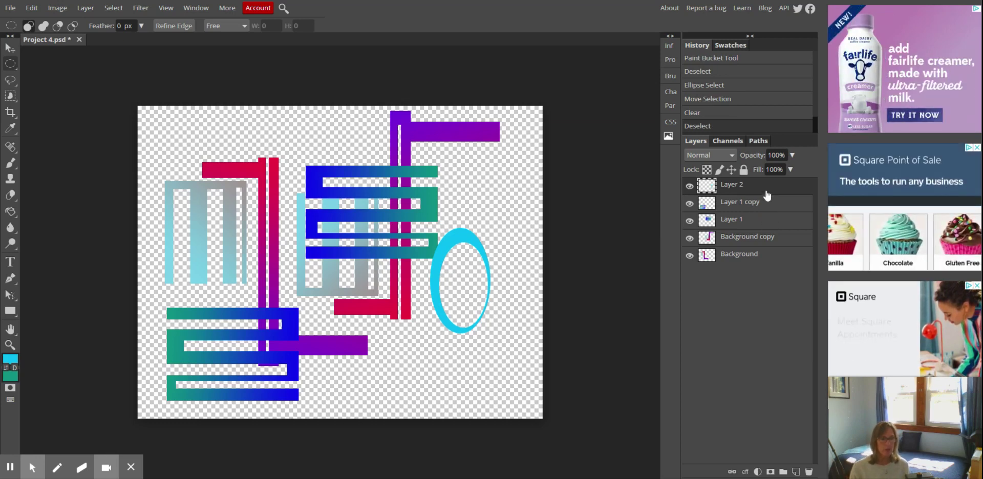
Step: Duplicate Layer 2 and move the copied ring to the upper left of the artwork, over the red horizontal bar
drag(759, 185, 777, 246)
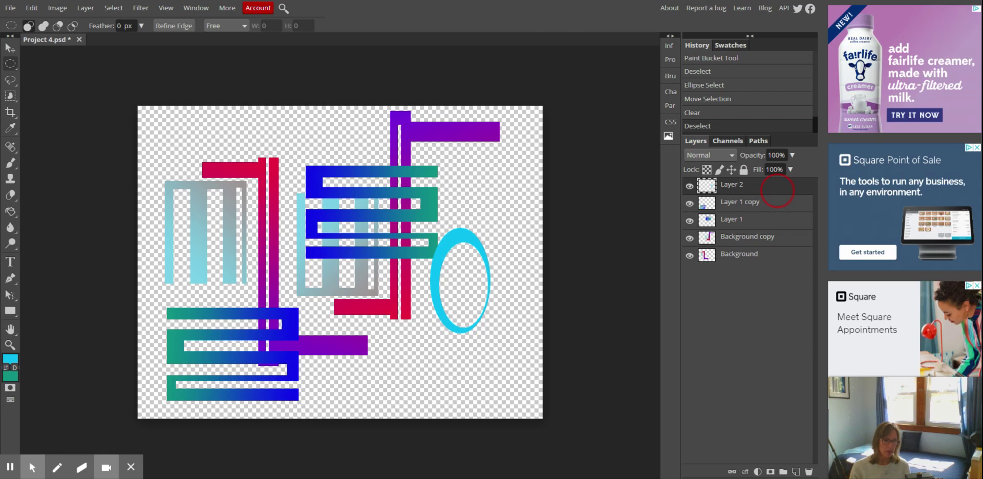
key(ctrl+j)
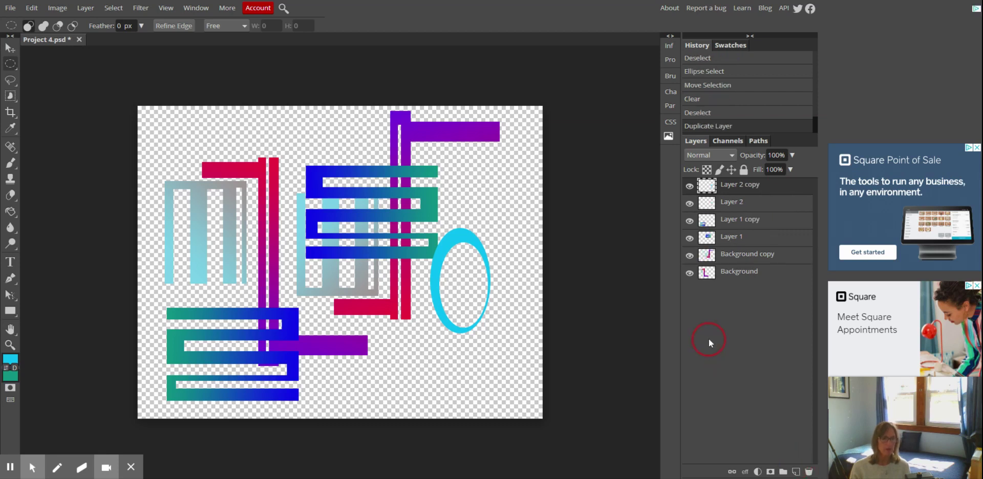
click(11, 48)
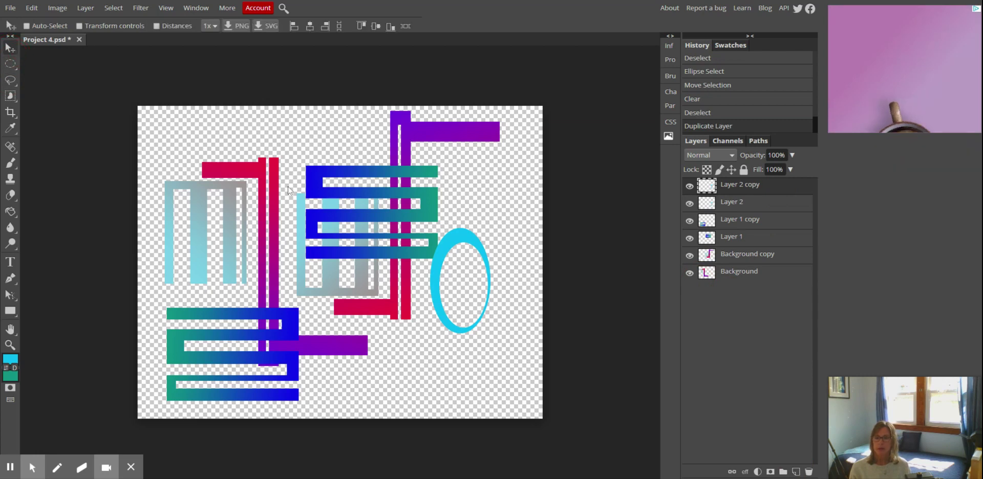
drag(467, 235, 236, 124)
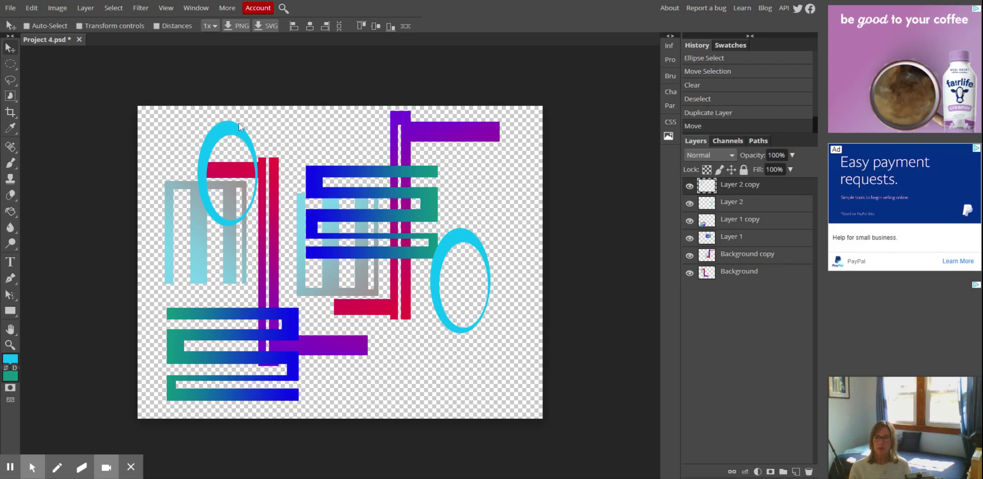
Step: Rotate the copied ring to about -91.7° so it lies horizontally, and apply the transform
click(34, 9)
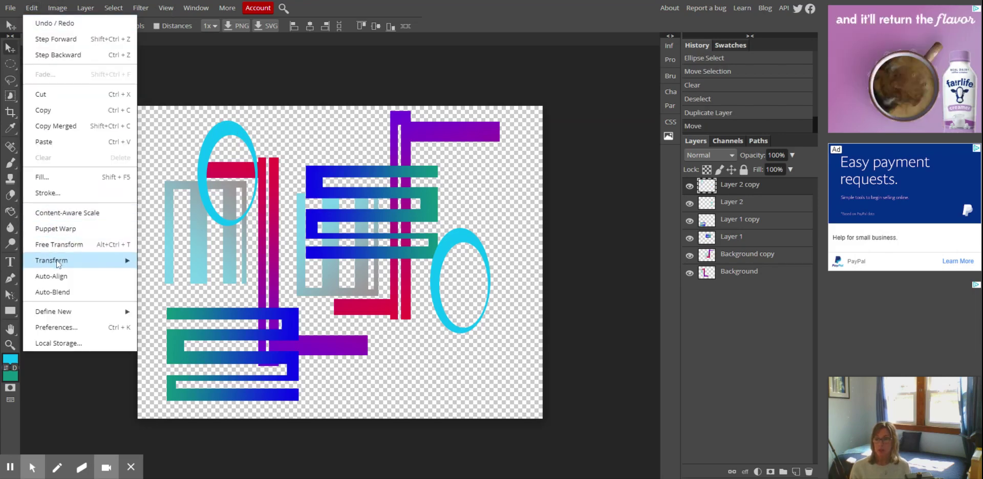
mouse_move(58, 263)
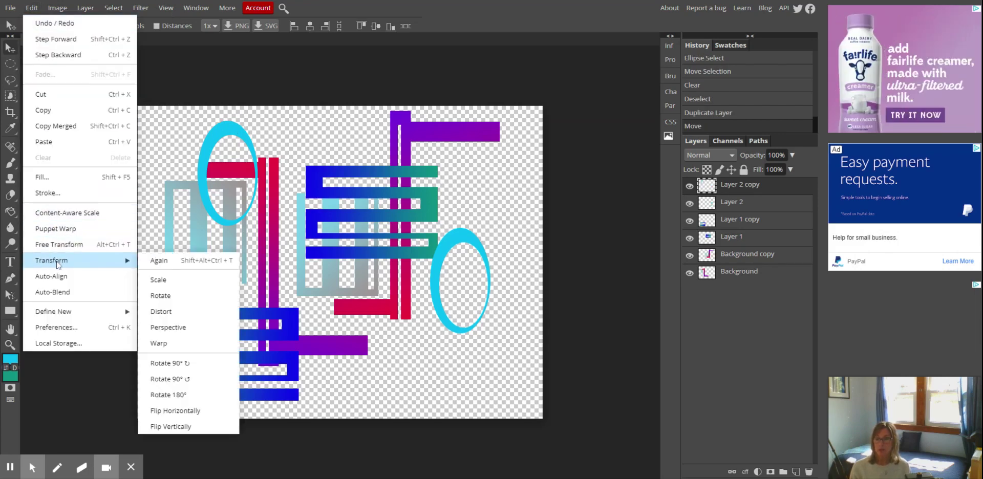
click(187, 295)
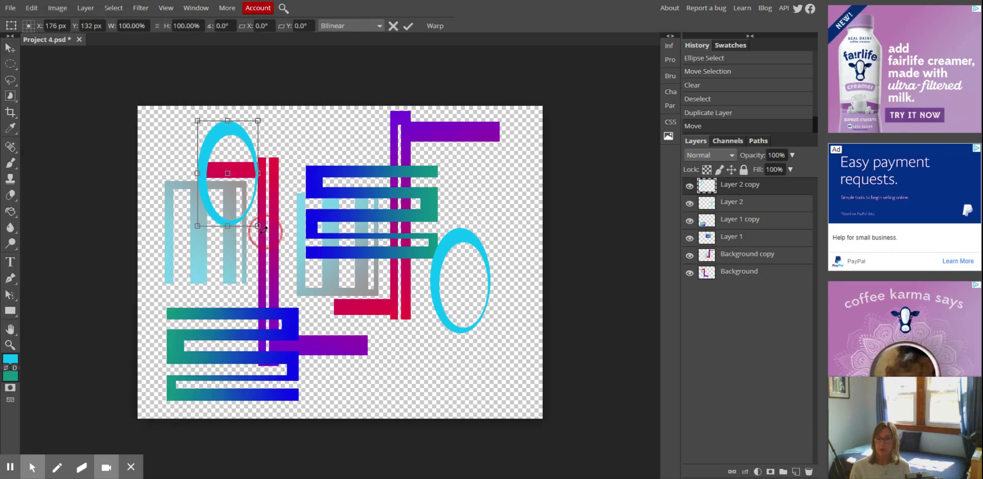
drag(263, 230, 333, 93)
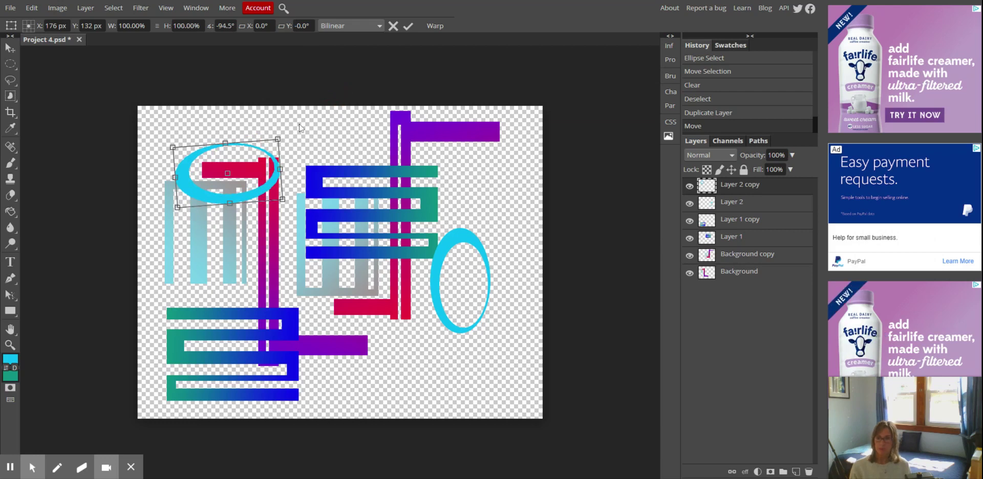
drag(285, 133, 281, 137)
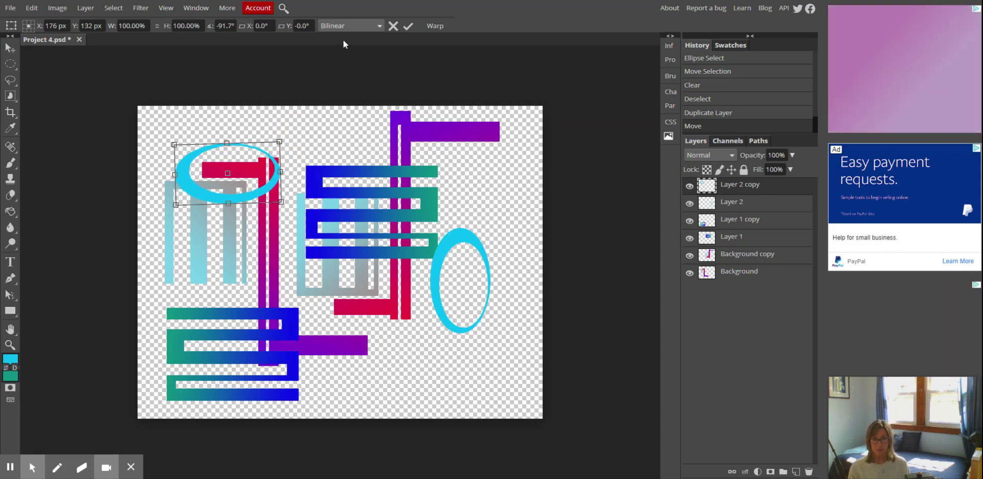
click(408, 26)
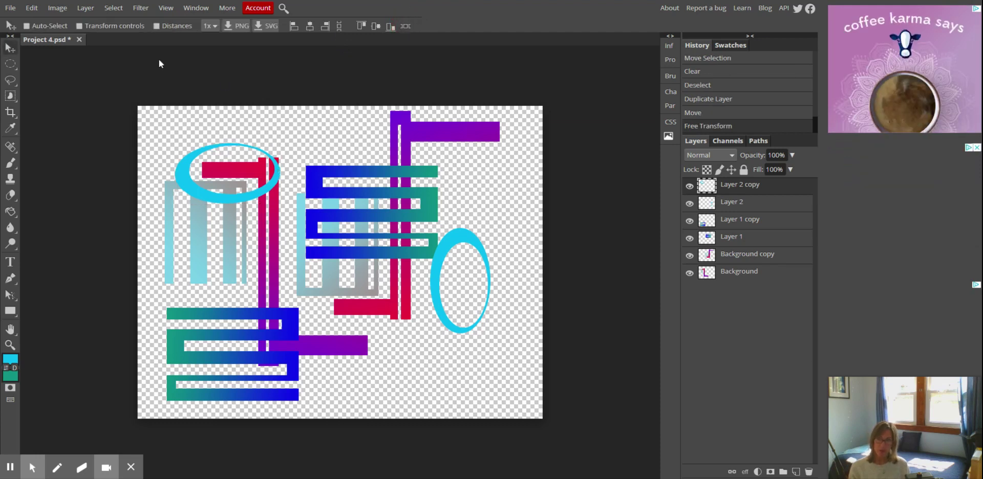
Step: Scale the copied ring to about 68.75% with Free Transform and move it up above the red horizontal bar
click(32, 8)
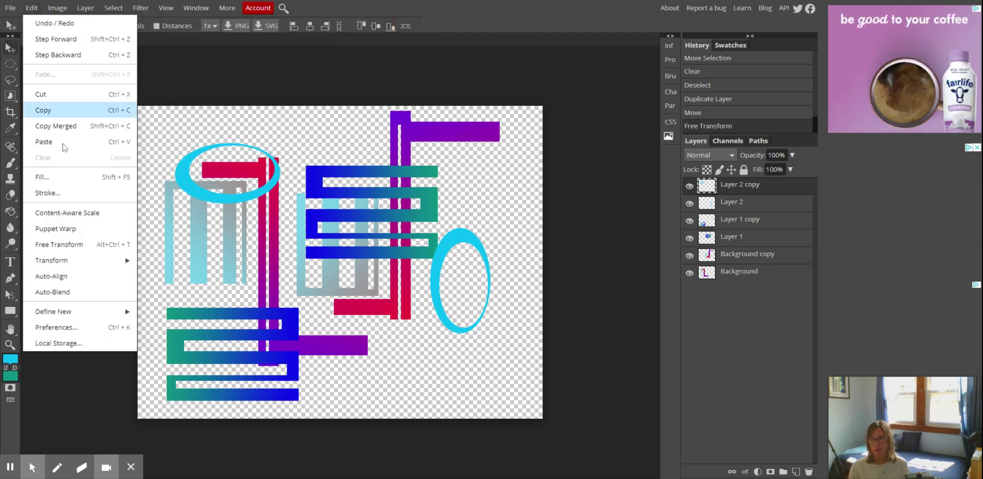
mouse_move(76, 260)
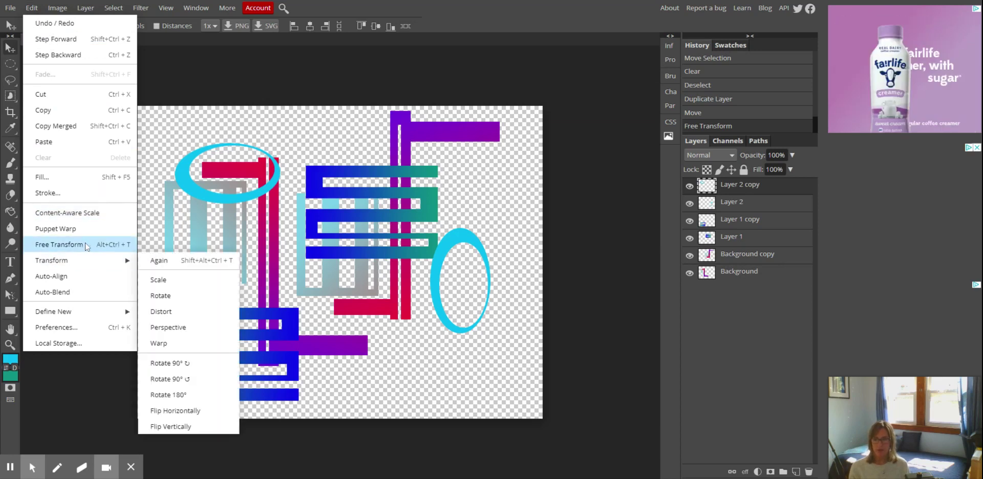
click(107, 244)
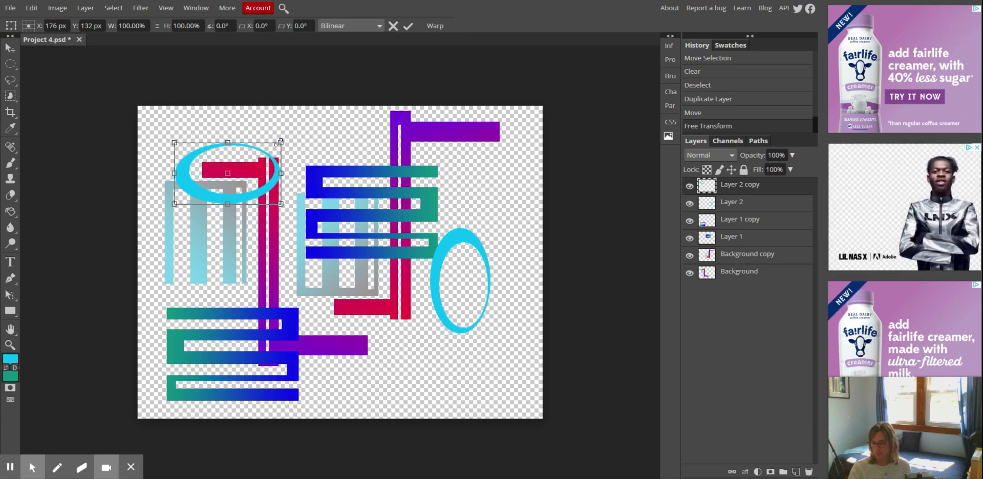
drag(279, 142, 243, 166)
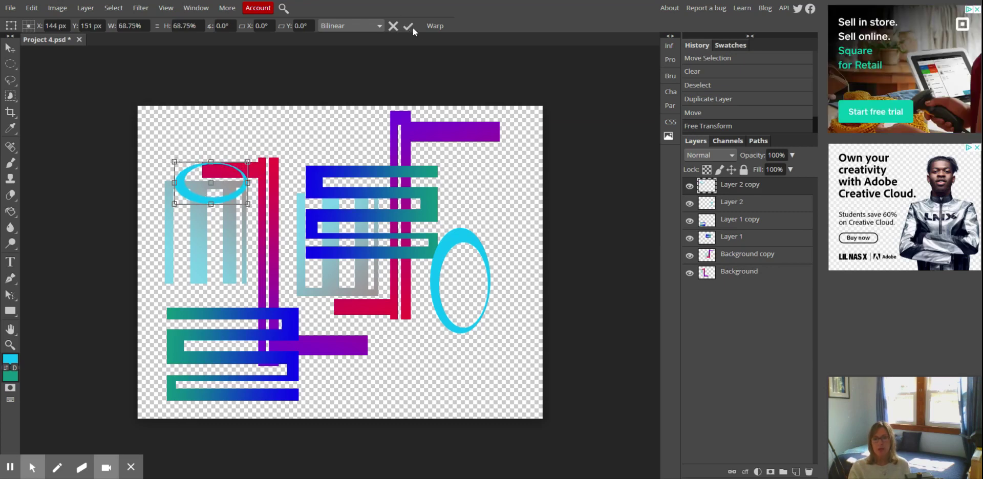
key(Return)
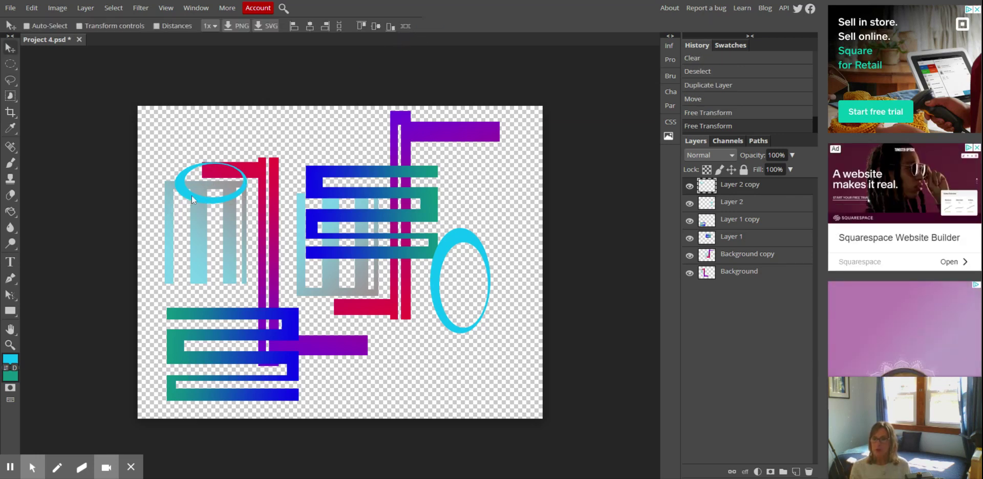
drag(188, 200, 184, 157)
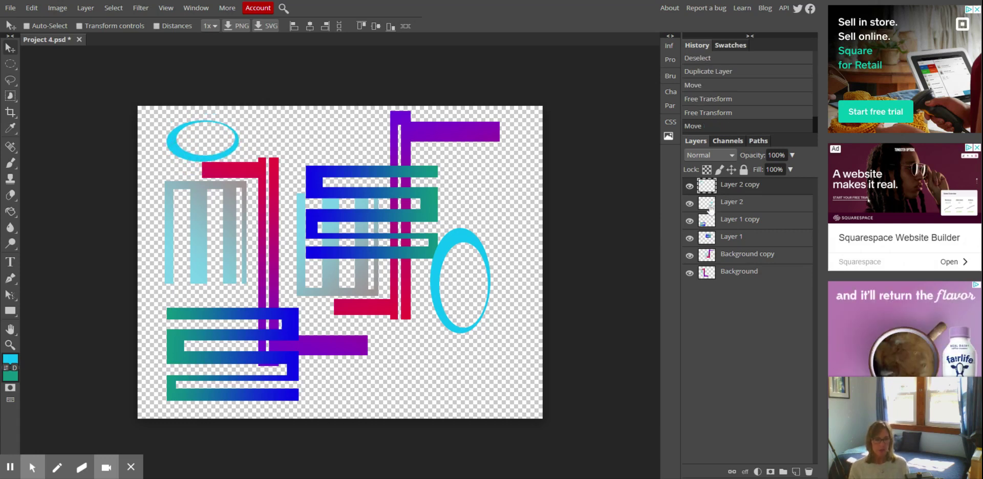
Step: Select Layer 2 and move the tall cyan ring down and right, clear of the blue-teal shape
click(780, 204)
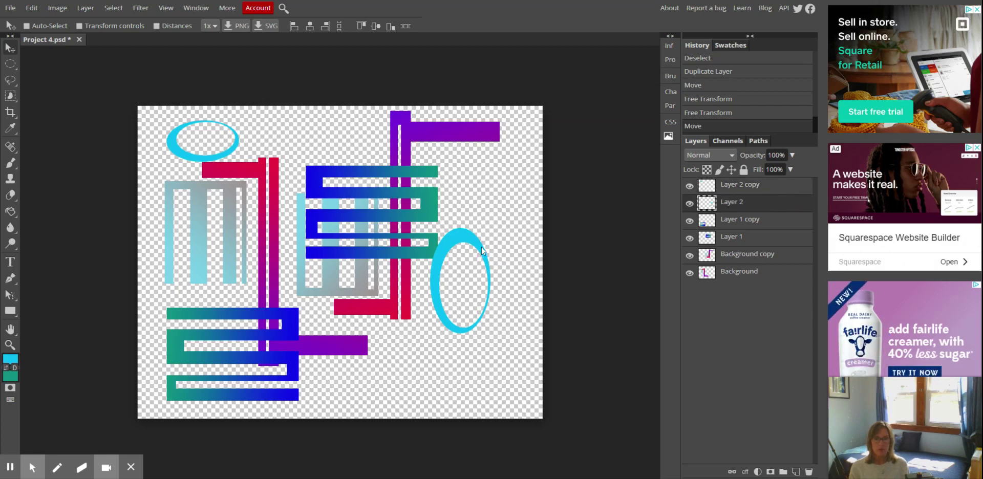
drag(480, 247, 476, 272)
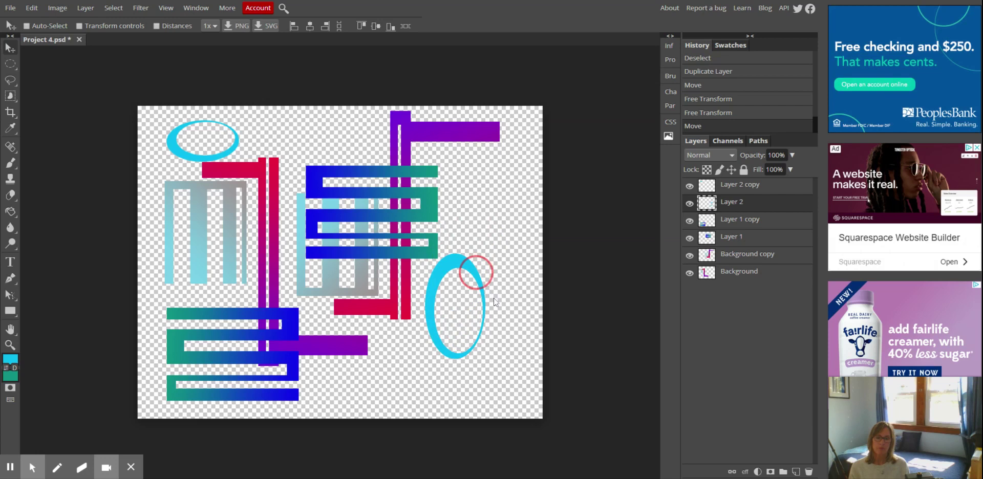
drag(494, 300, 514, 325)
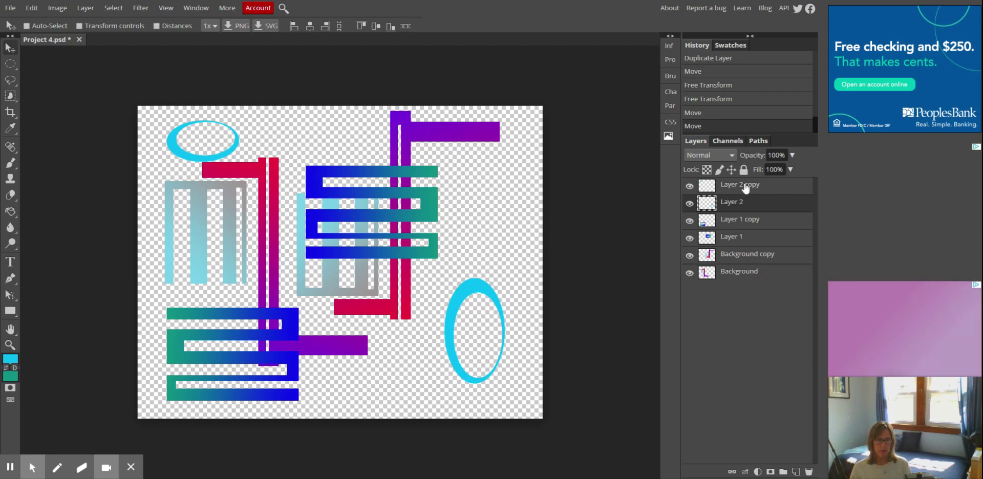
Step: Duplicate the Layer 2 copy layer and move the new small ring so it overlaps the upper right of the tall ring
click(773, 185)
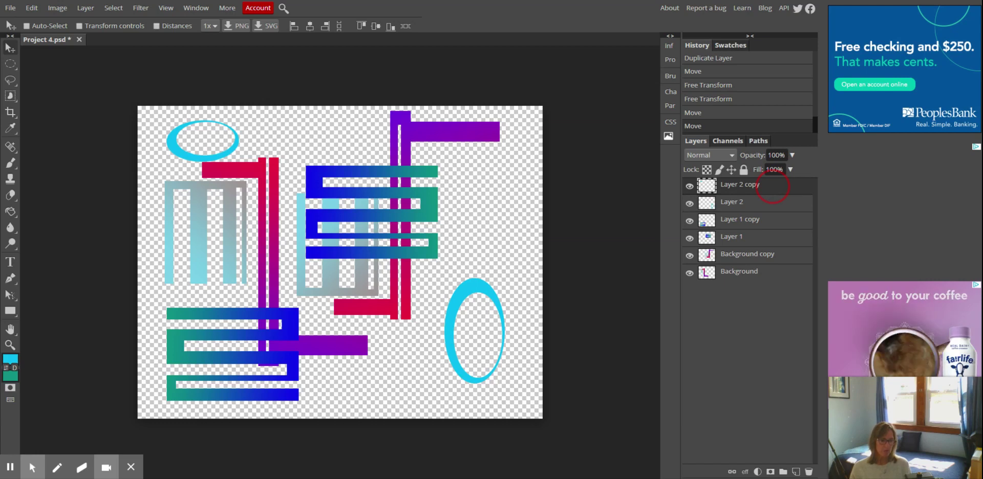
drag(773, 186, 796, 471)
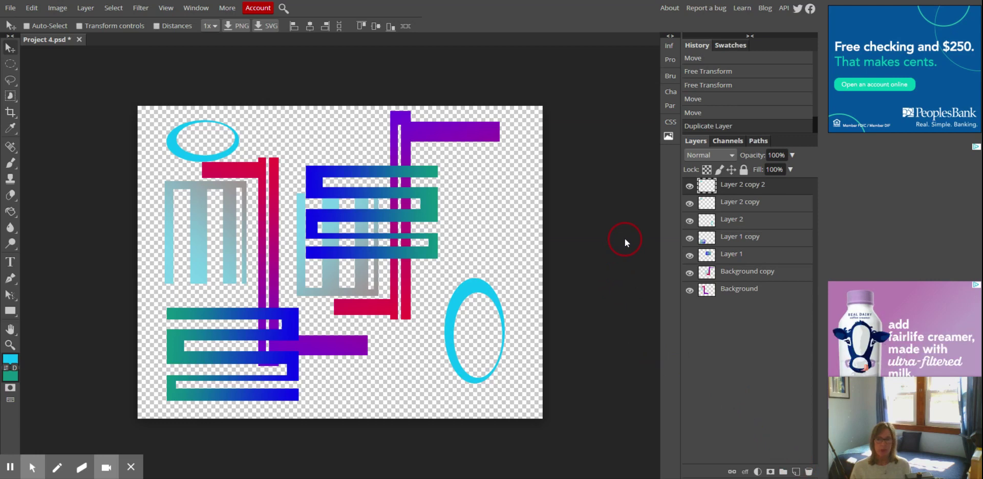
drag(232, 148, 524, 302)
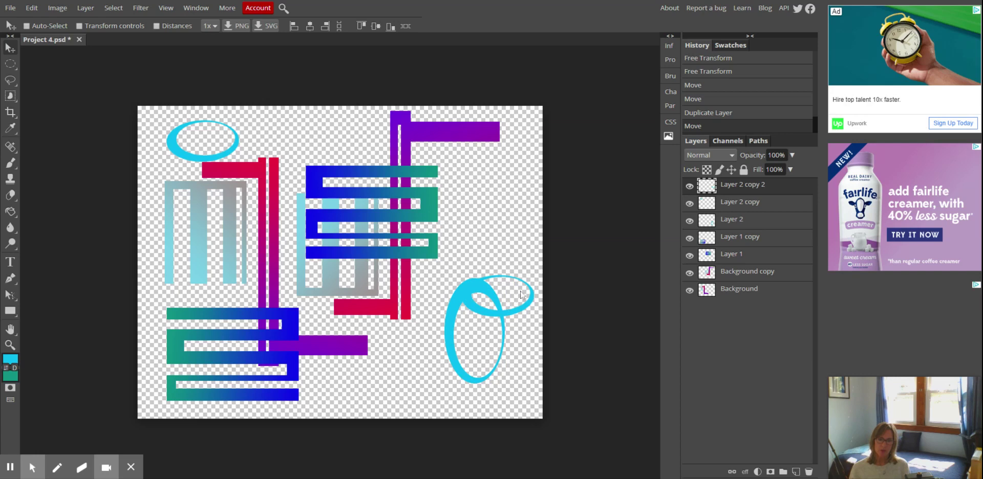
Step: Set the foreground colour to red, hex f20919, and fill the small ring overlapping the tall one using the Paint Bucket
click(9, 361)
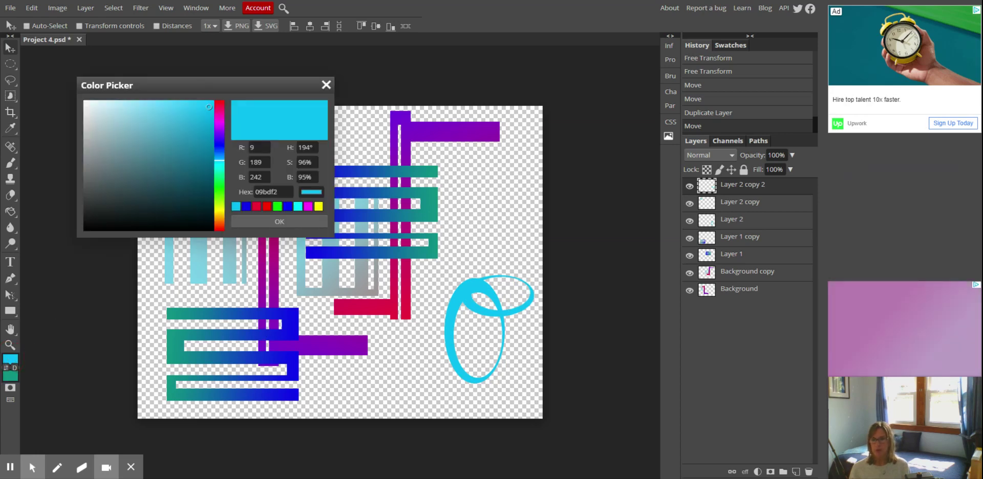
click(219, 102)
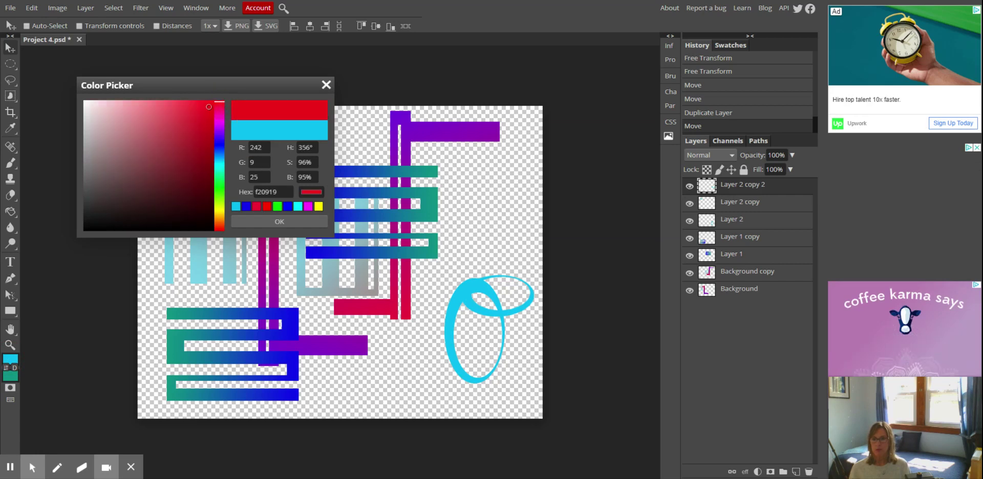
click(297, 222)
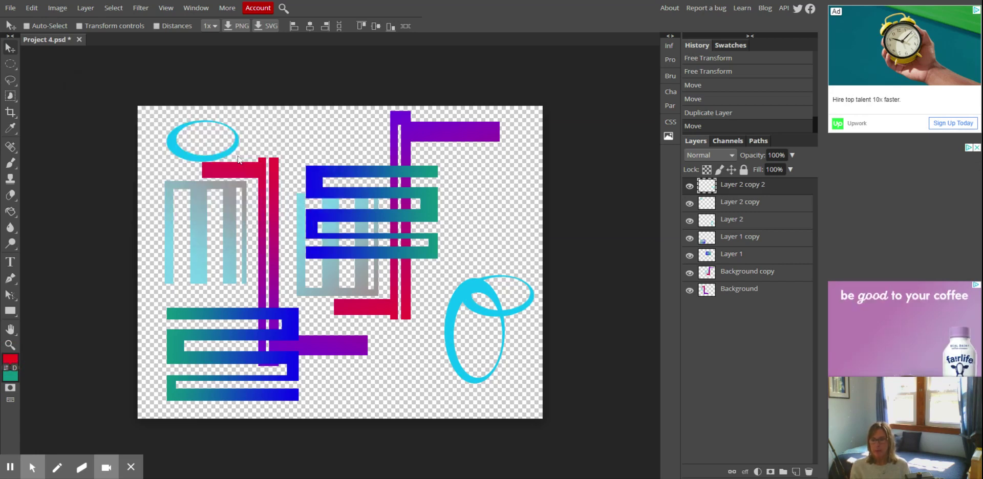
click(11, 213)
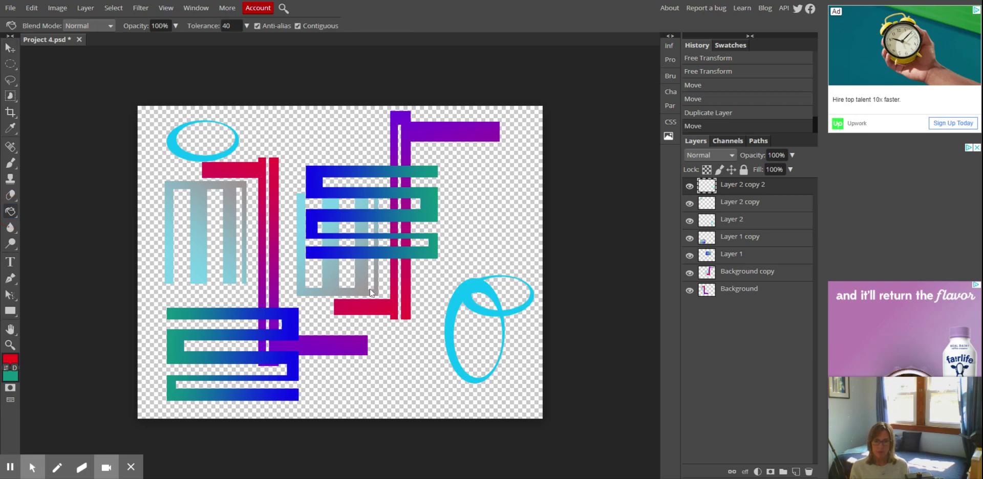
click(480, 309)
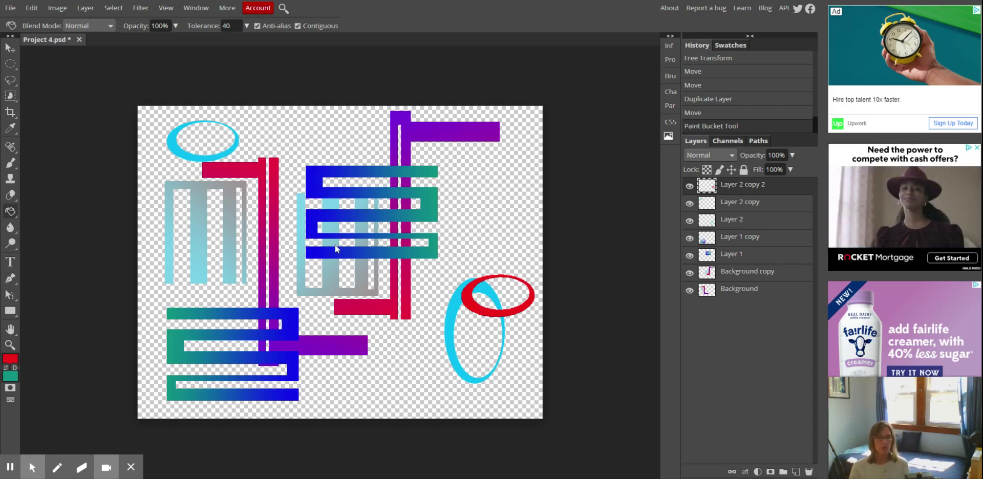
Step: Move the red ring's layer, Layer 2 copy 2, down one place in the stack, below Layer 2 copy
click(764, 188)
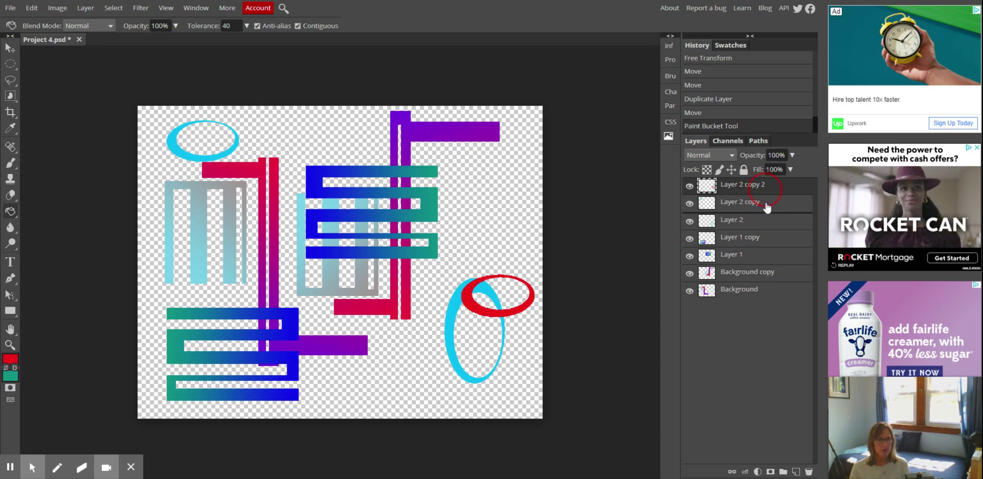
key(ctrl+bracketleft)
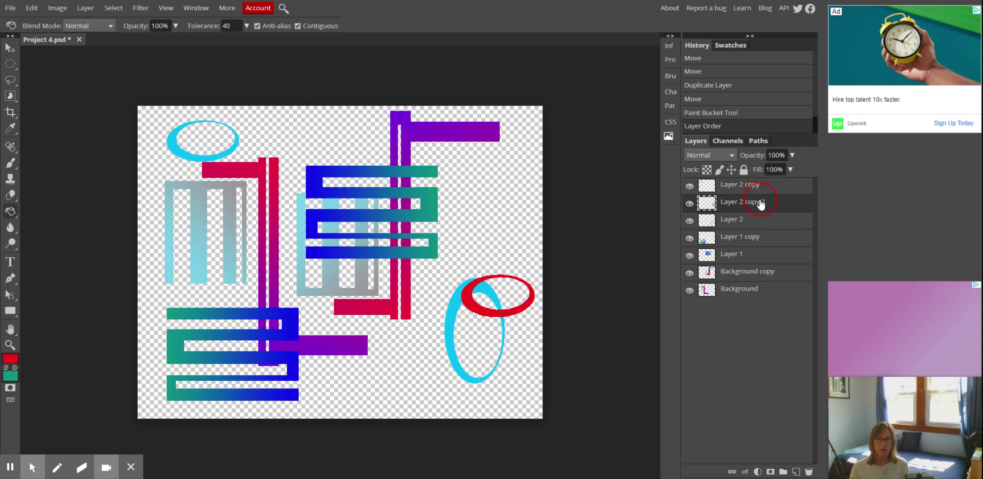
Step: Move the red ring's layer below Layer 2 in the stack, placing it behind the tall cyan ring
drag(762, 203, 761, 215)
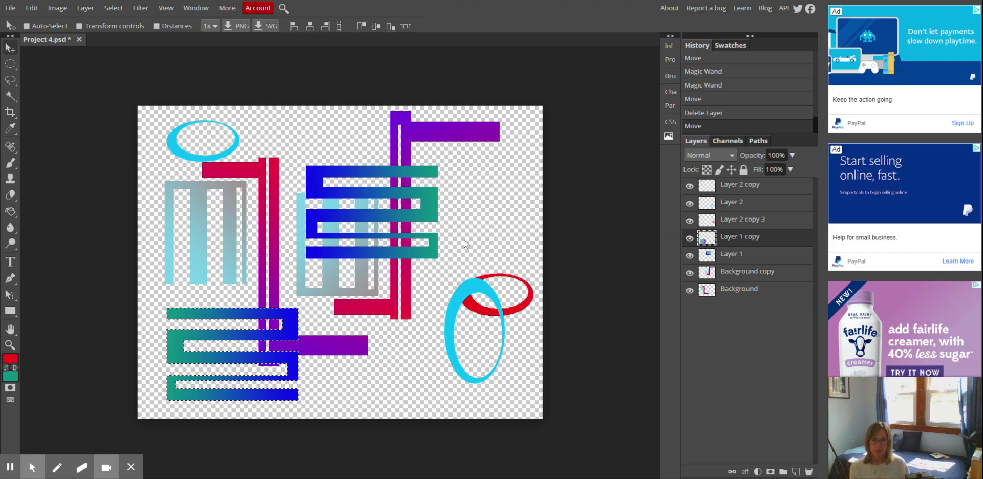
click(321, 134)
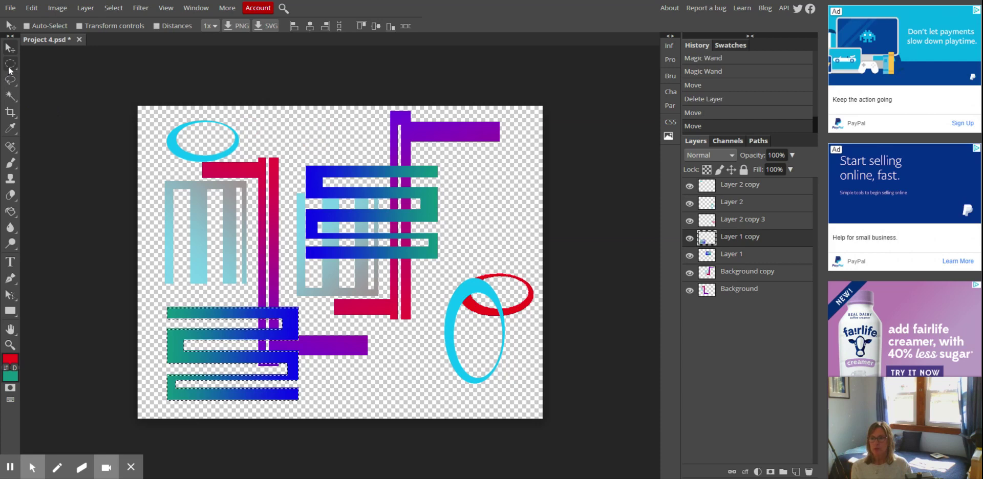
Step: Switch to Rectangle Select and draw an upright rectangular selection in the empty area right of the upper blue-teal shape
click(11, 64)
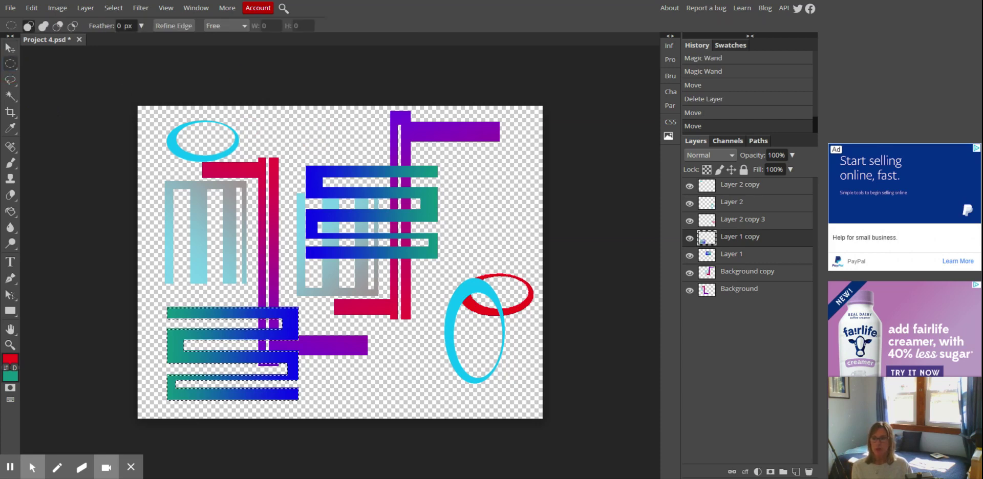
click(13, 65)
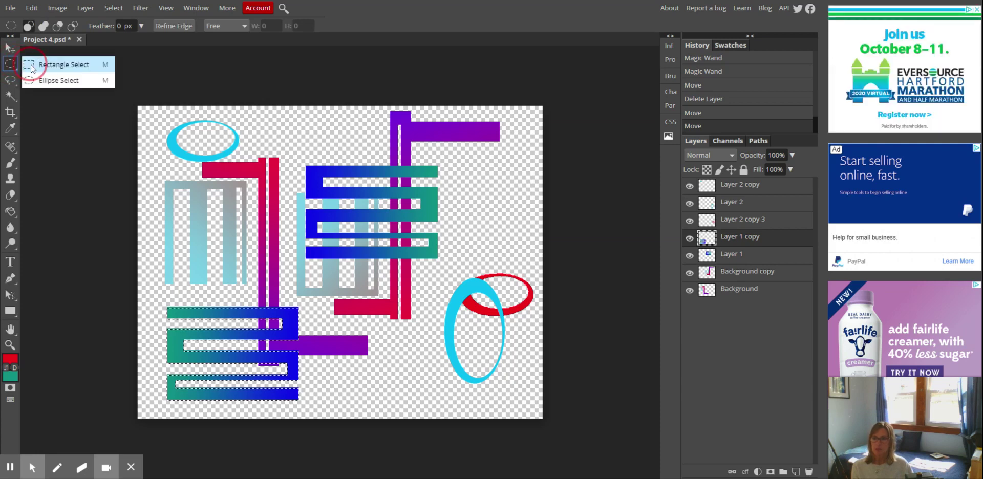
click(47, 65)
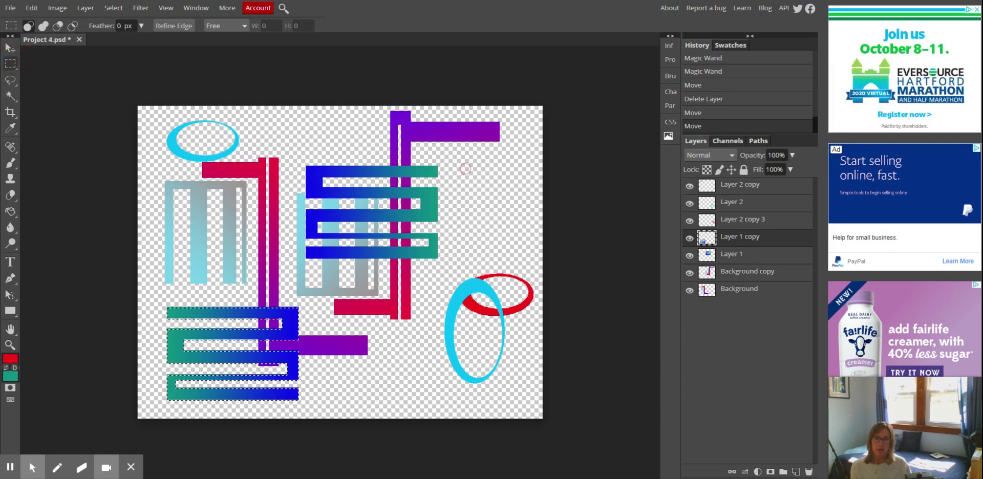
drag(455, 158, 506, 241)
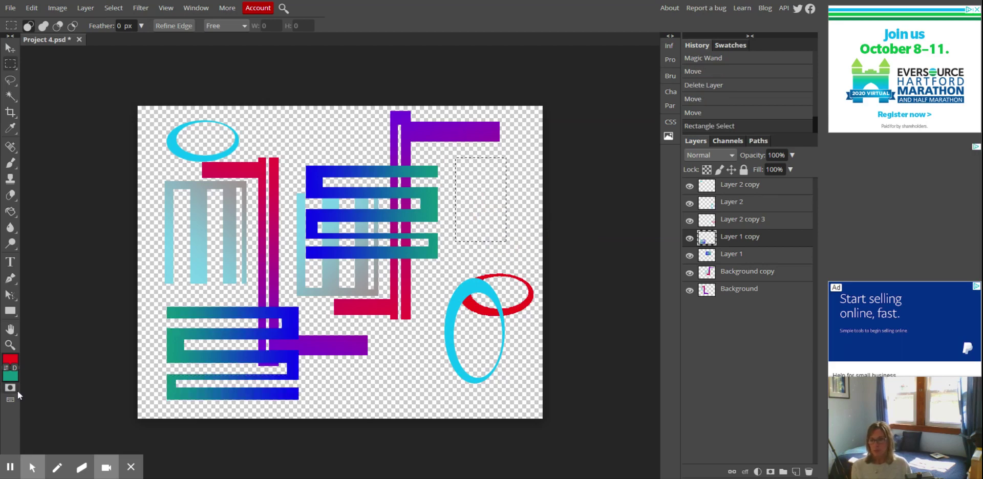
Step: Swap the foreground and background colours and fill the rectangular selection with teal using the Paint Bucket
click(5, 368)
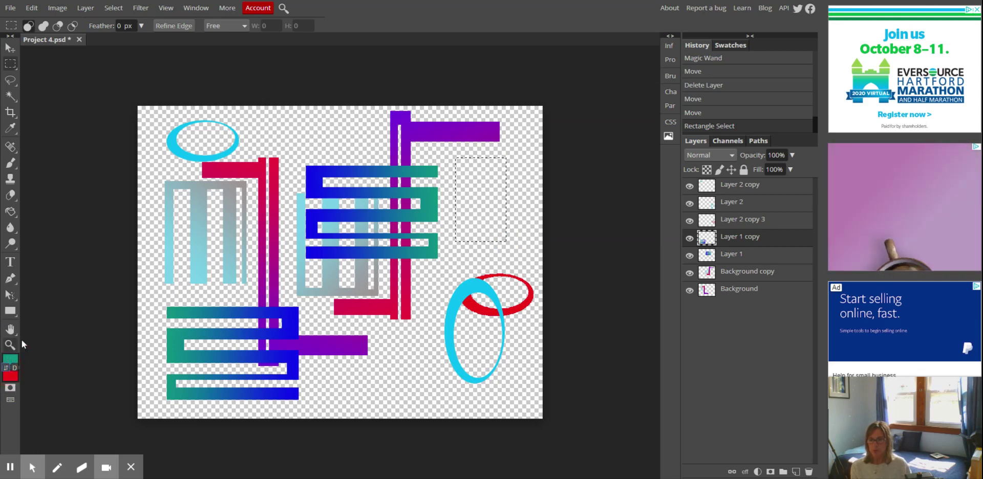
click(9, 211)
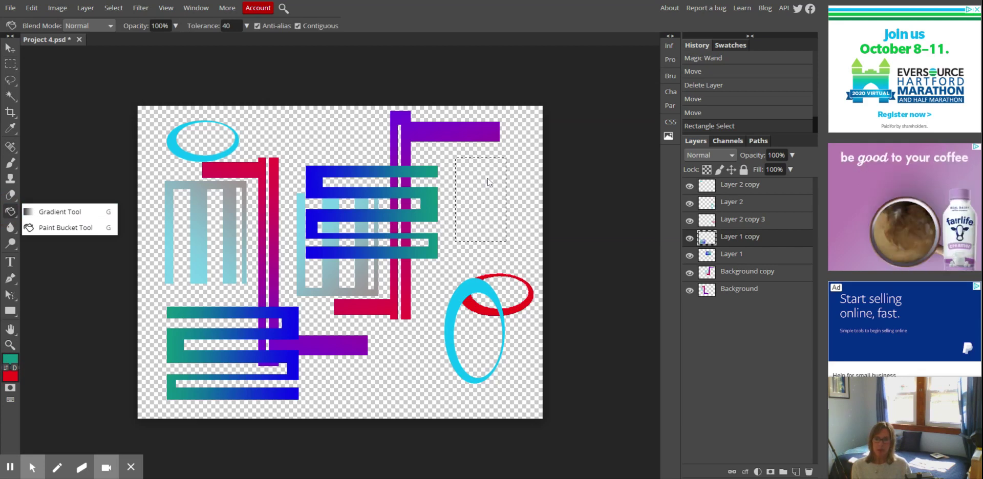
click(97, 228)
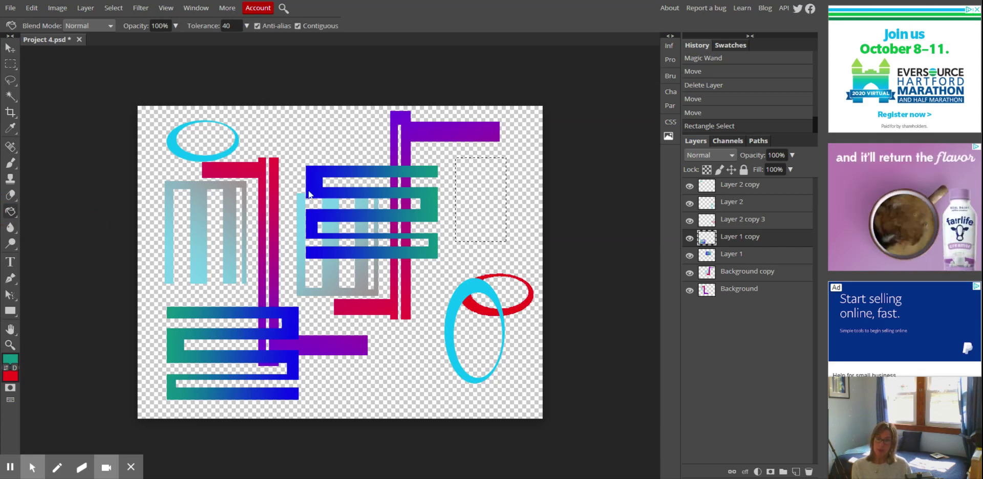
click(488, 171)
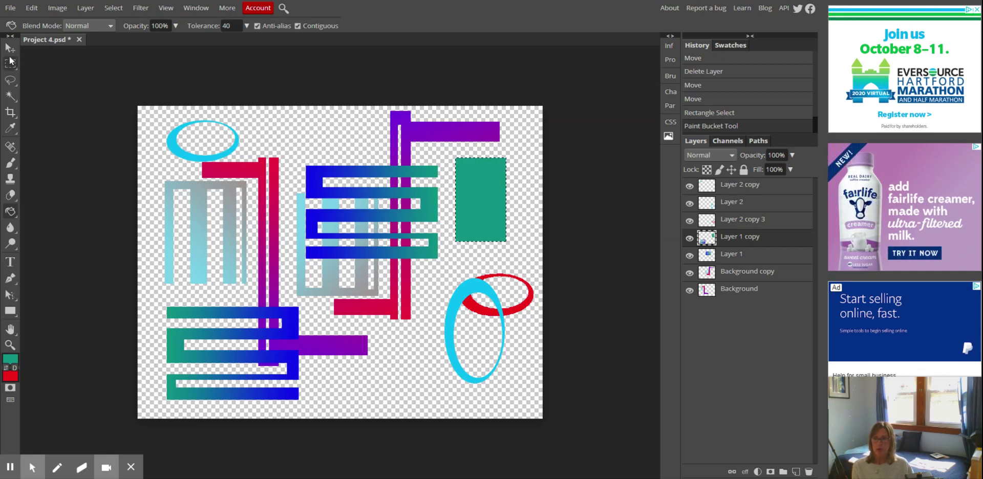
Step: Deselect the teal rectangle, select a tall narrow strip inside its left half and cut it out
click(10, 61)
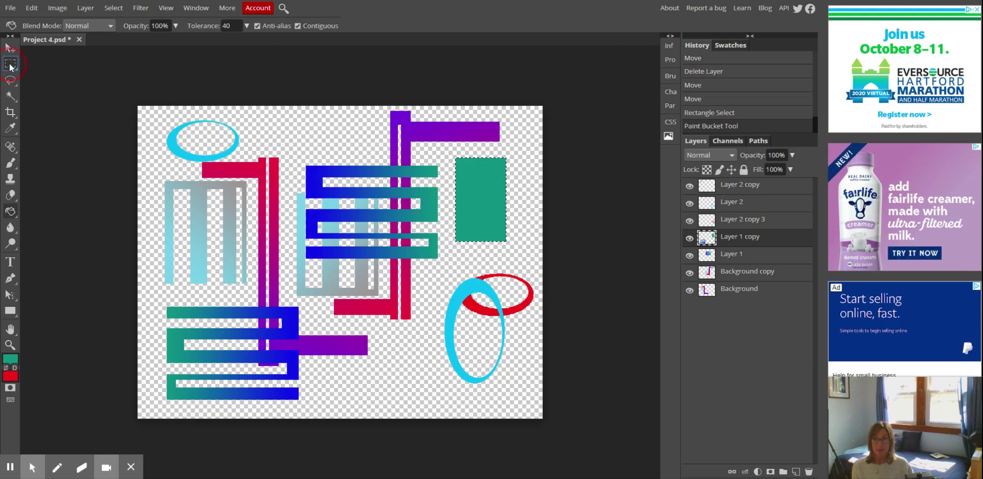
click(471, 168)
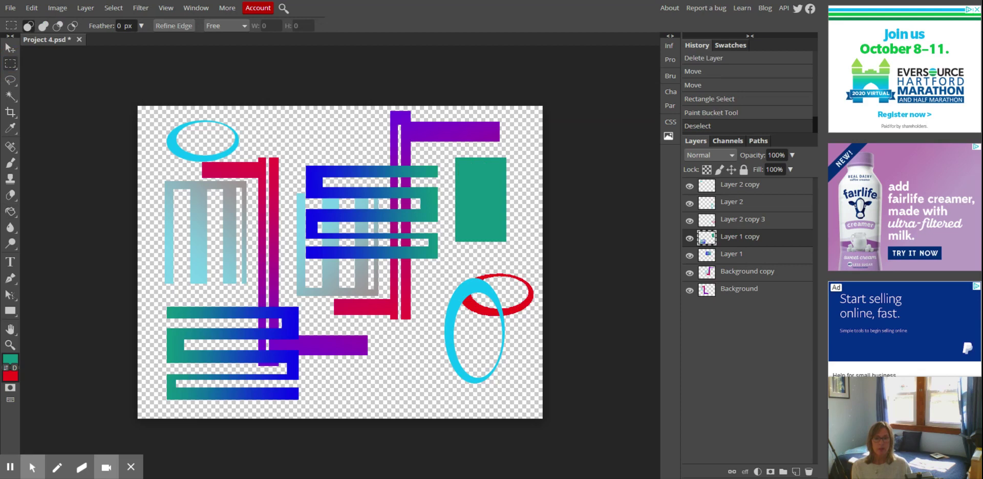
drag(466, 168, 479, 235)
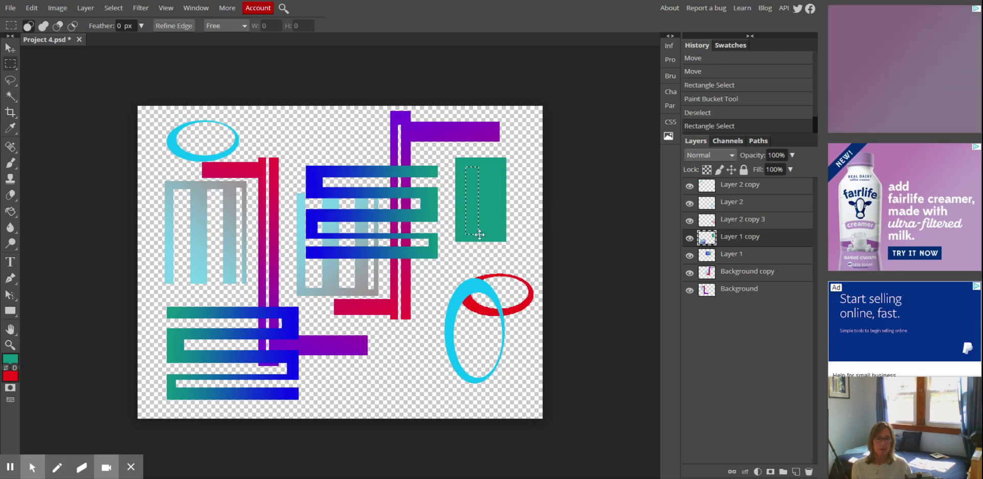
click(32, 7)
click(62, 94)
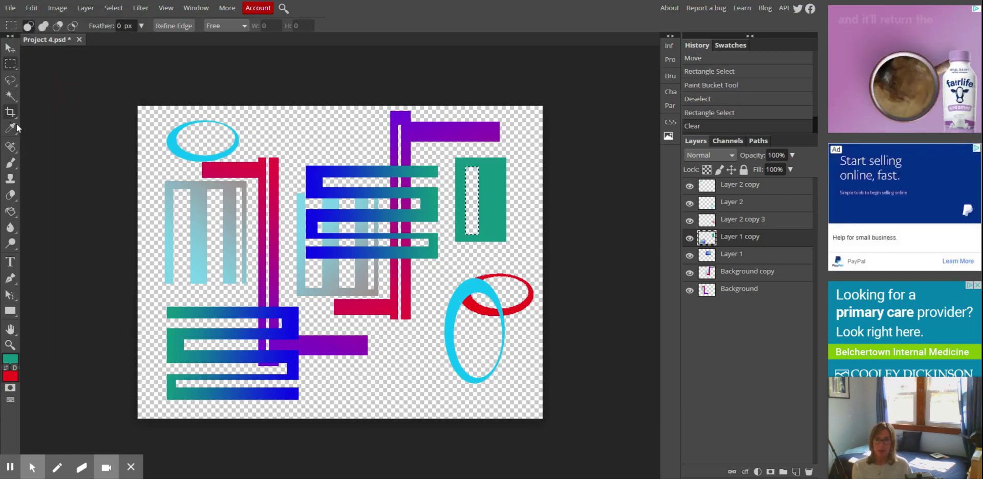
Step: Paste the cut teal strip as a new layer and move it so it overlaps the right end of the lower purple bar
click(31, 8)
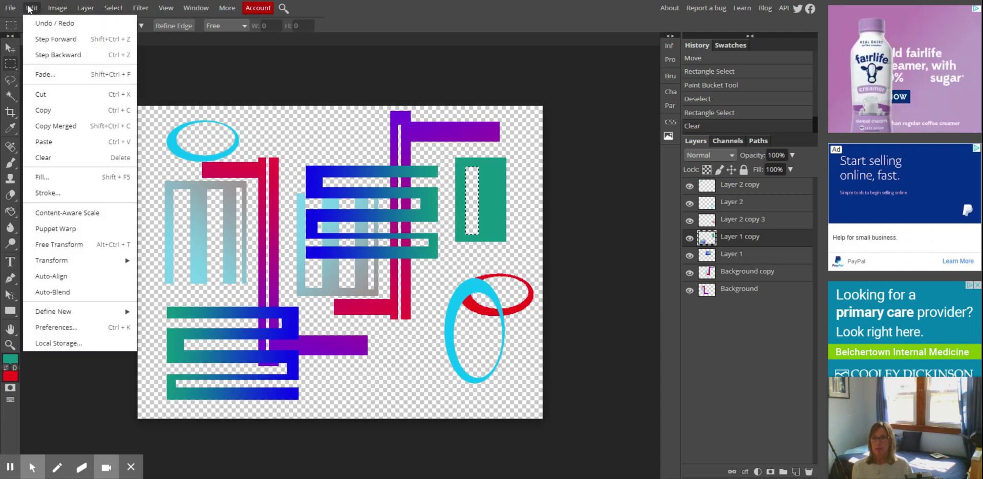
click(46, 142)
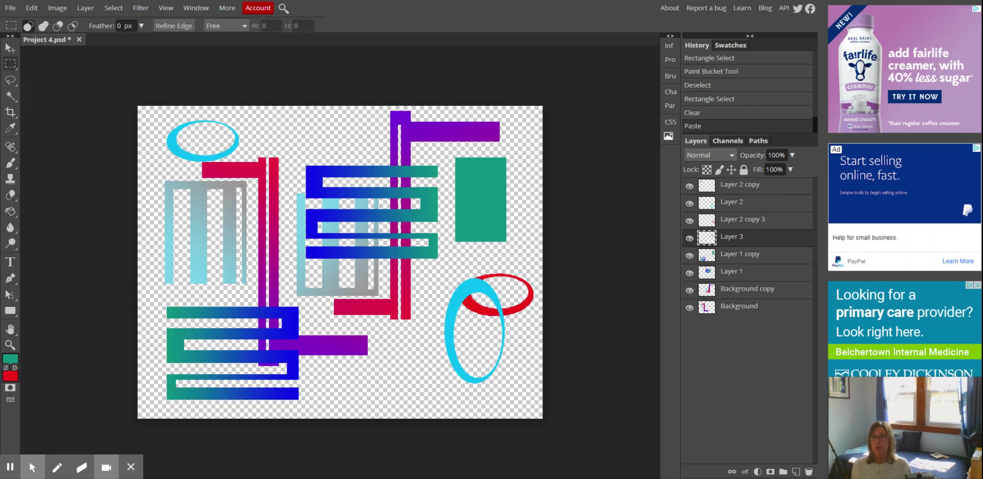
click(11, 47)
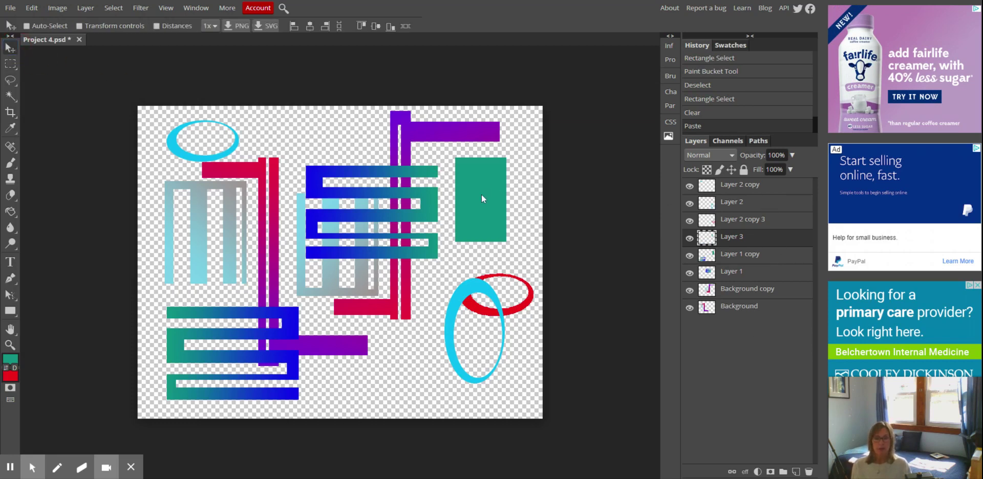
drag(481, 194, 346, 368)
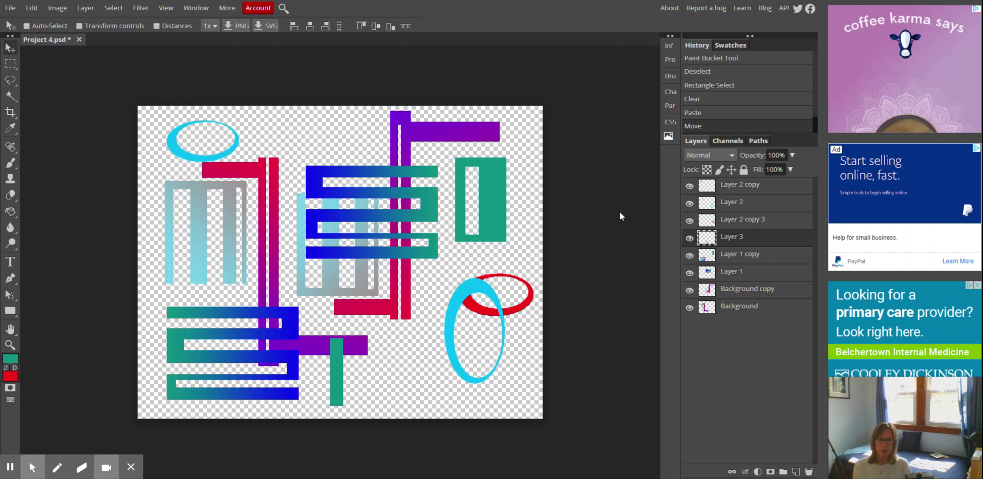
Step: Select a small square left of the tall cyan ring and fill it with teal on a new layer
click(14, 63)
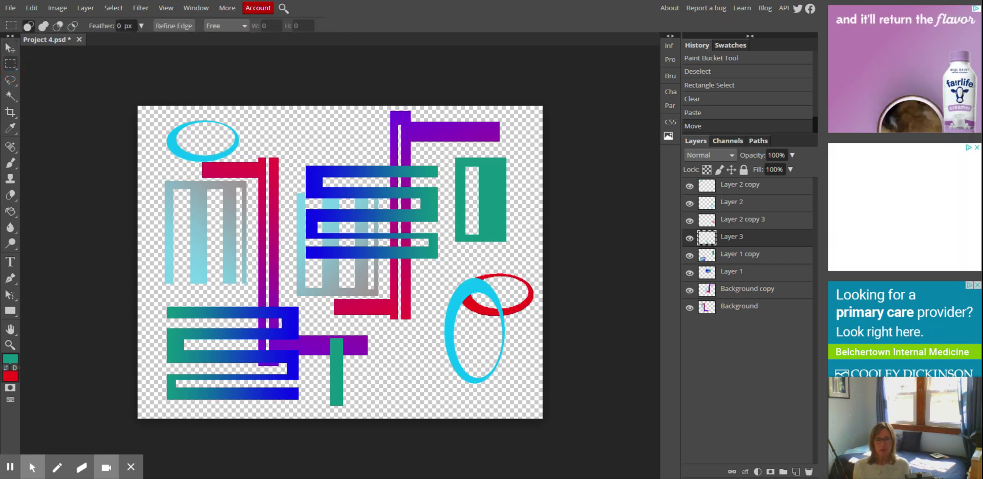
drag(404, 338, 424, 358)
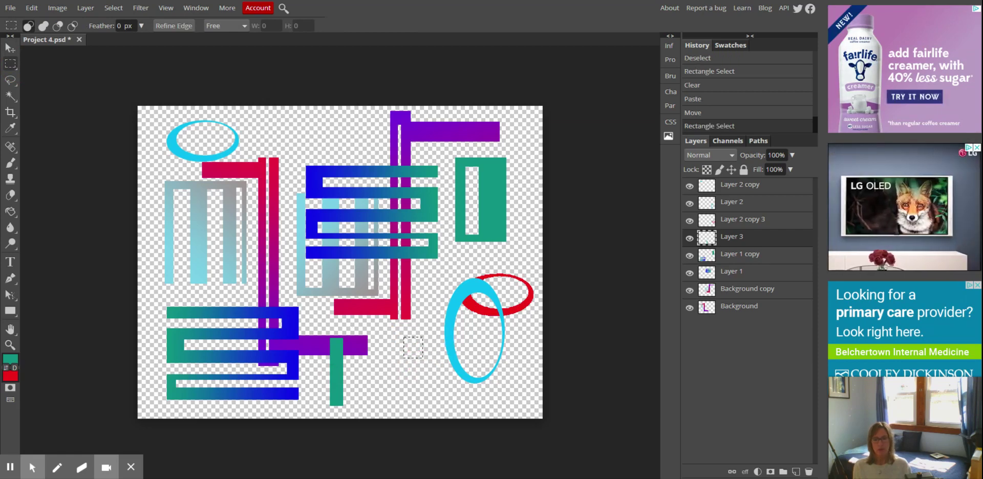
click(11, 362)
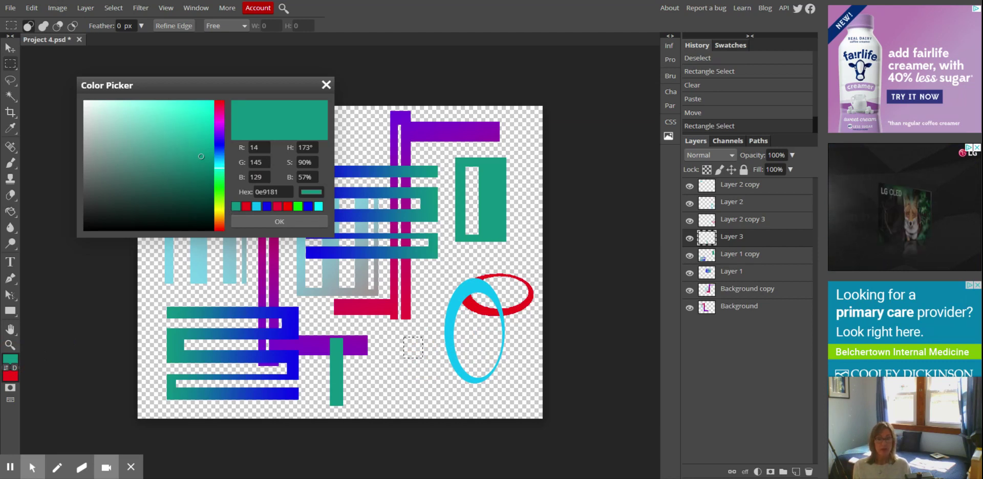
click(325, 86)
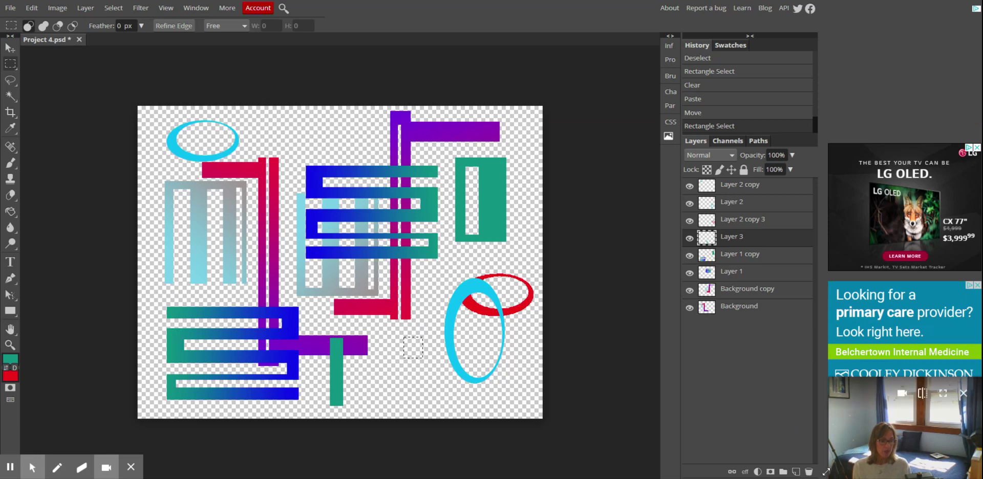
click(796, 471)
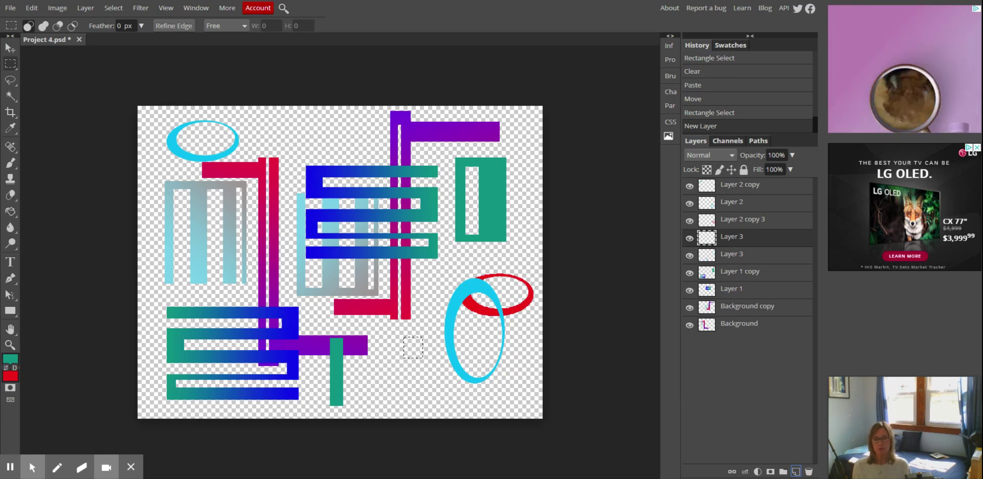
click(10, 211)
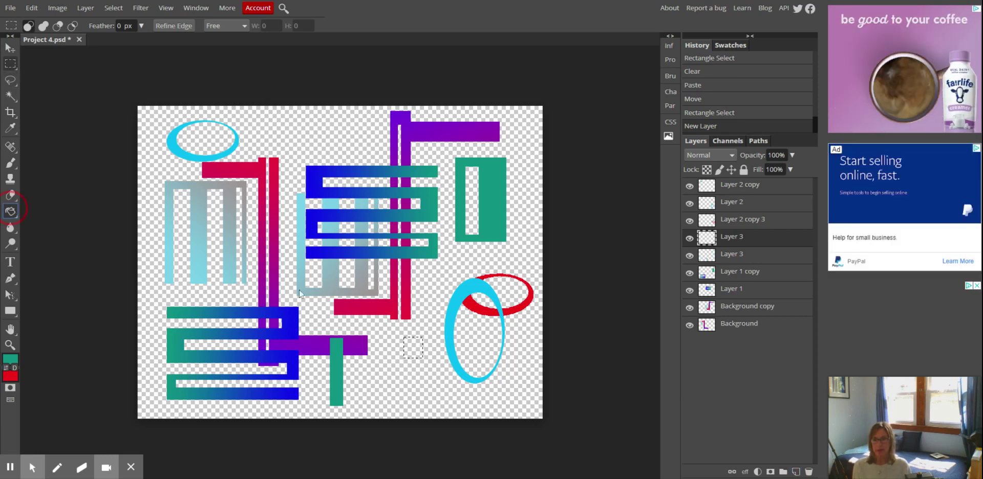
click(417, 346)
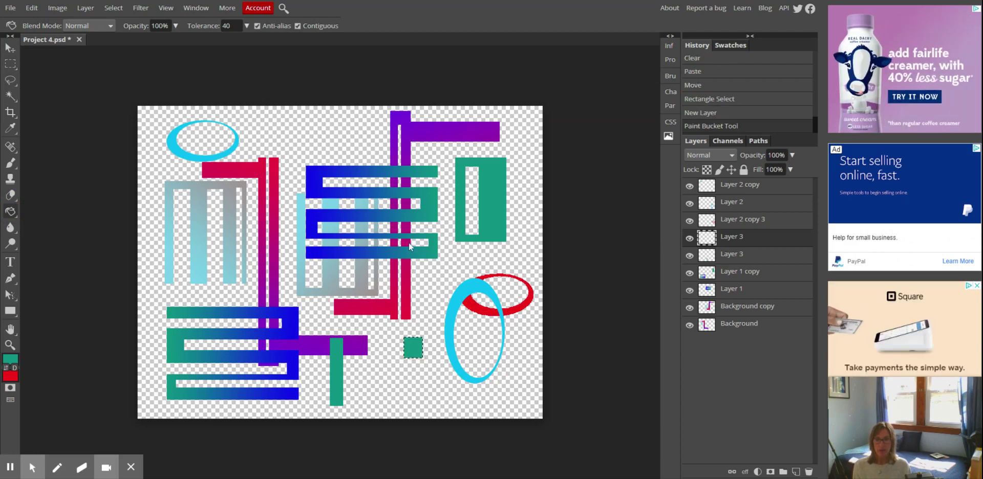
Step: Set the foreground colour to purple, hex a40ff0, and refill the small square using the Paint Bucket
click(10, 360)
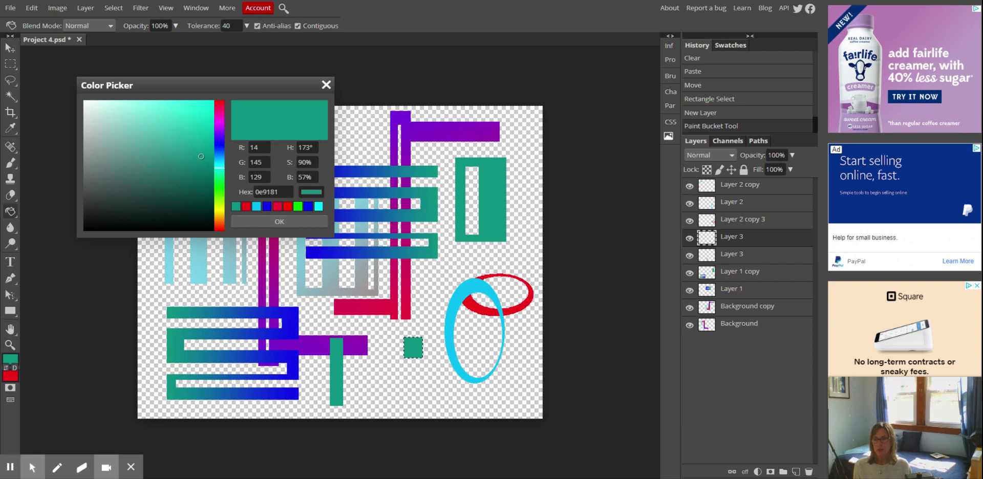
click(219, 130)
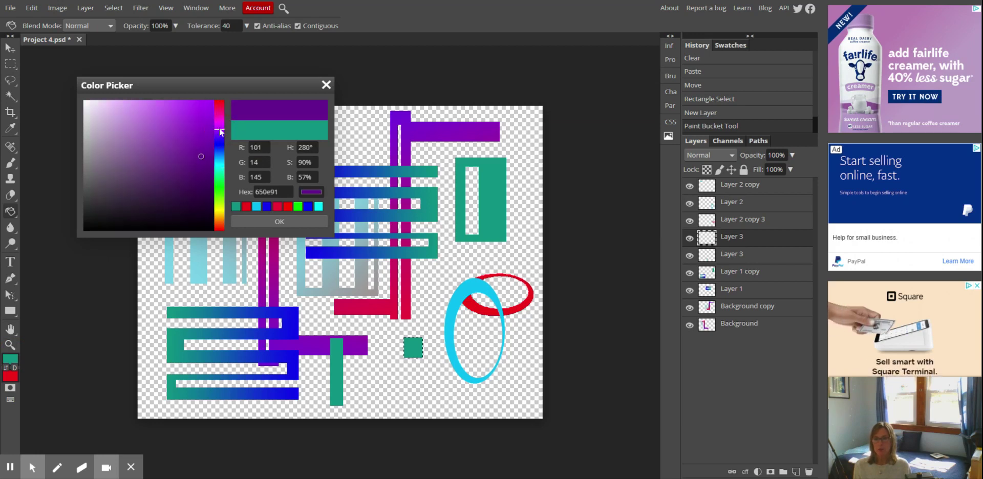
click(205, 108)
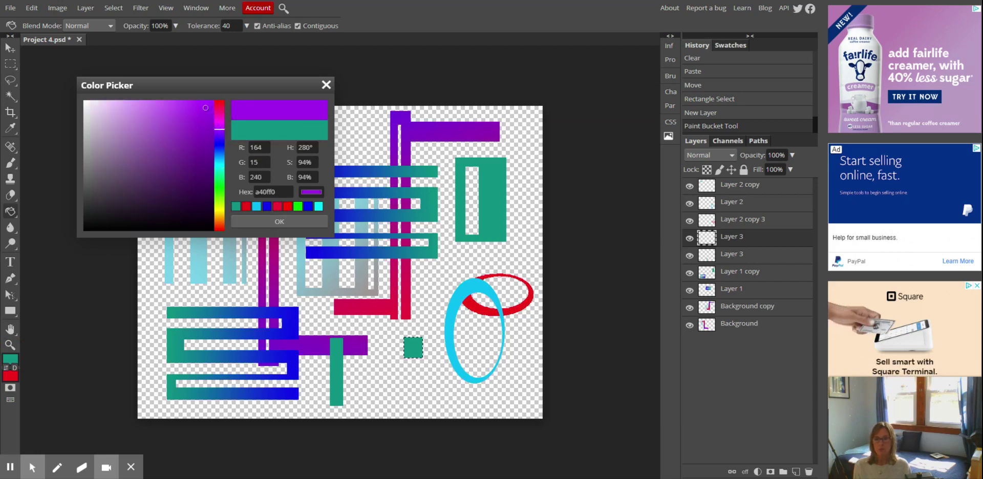
click(292, 223)
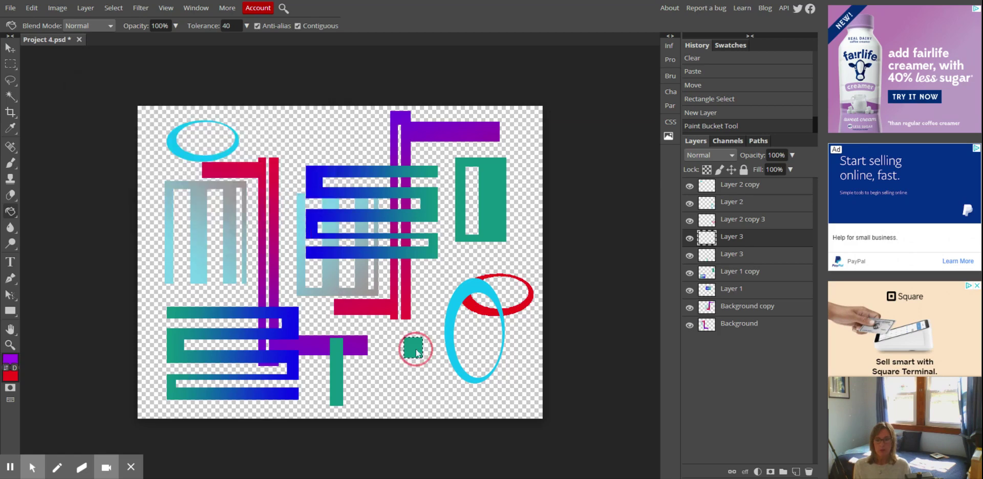
click(415, 348)
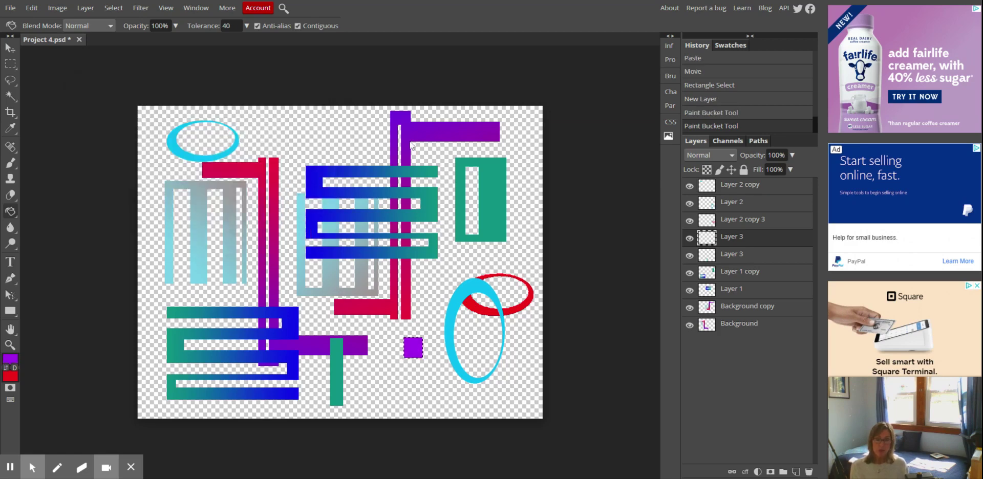
Step: Set the purple square's layer opacity to 63% and move the square onto the lower right corner of the teal rectangle
click(793, 156)
drag(793, 171, 777, 175)
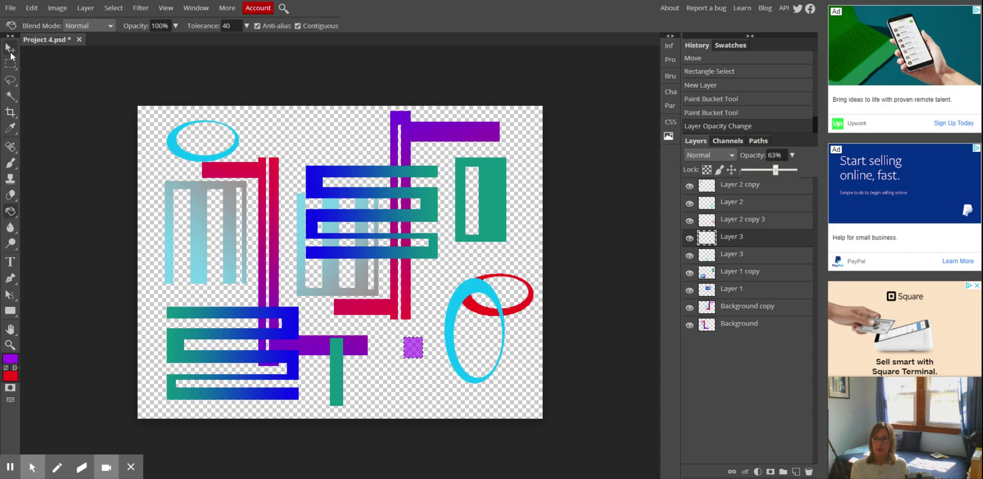
click(10, 47)
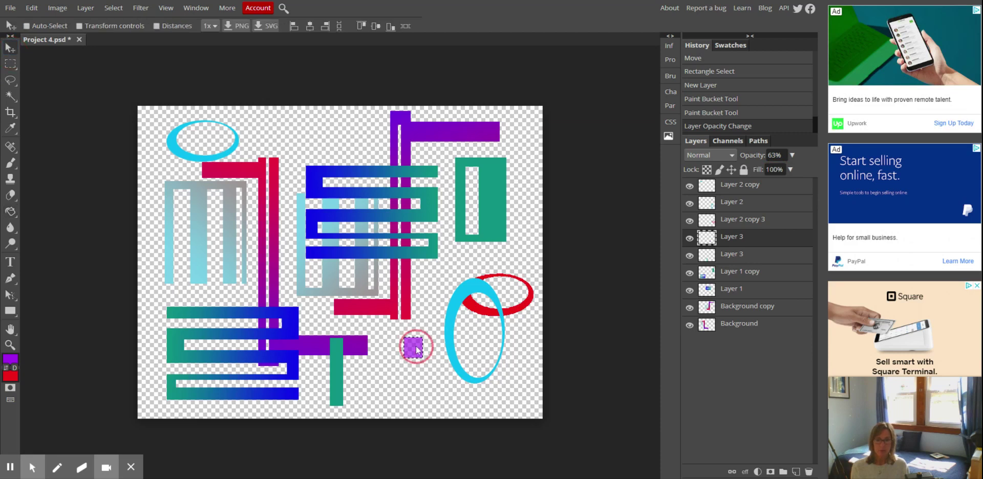
drag(416, 345, 508, 237)
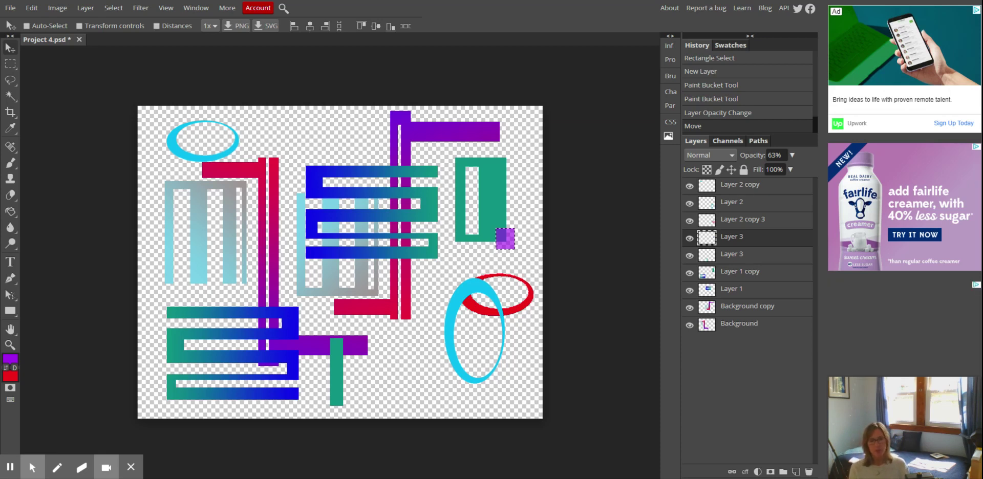
Step: Duplicate the translucent purple square and move the copy so it overlaps the upper left edge of the wide cyan ring
click(768, 238)
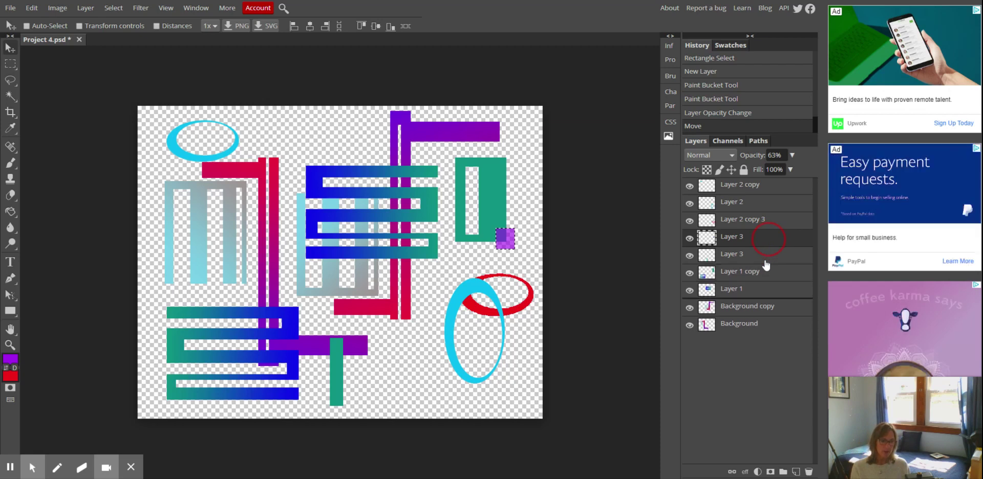
alt+click(404, 183)
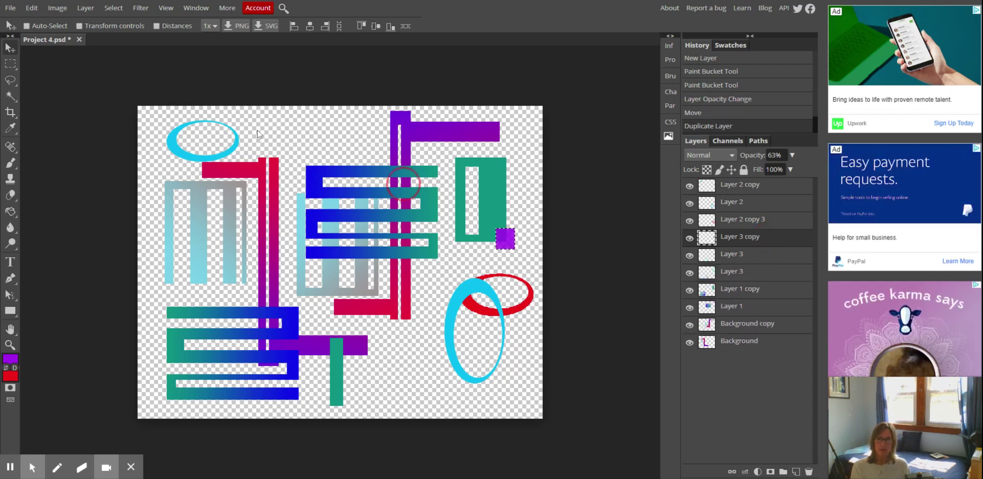
click(60, 77)
click(504, 238)
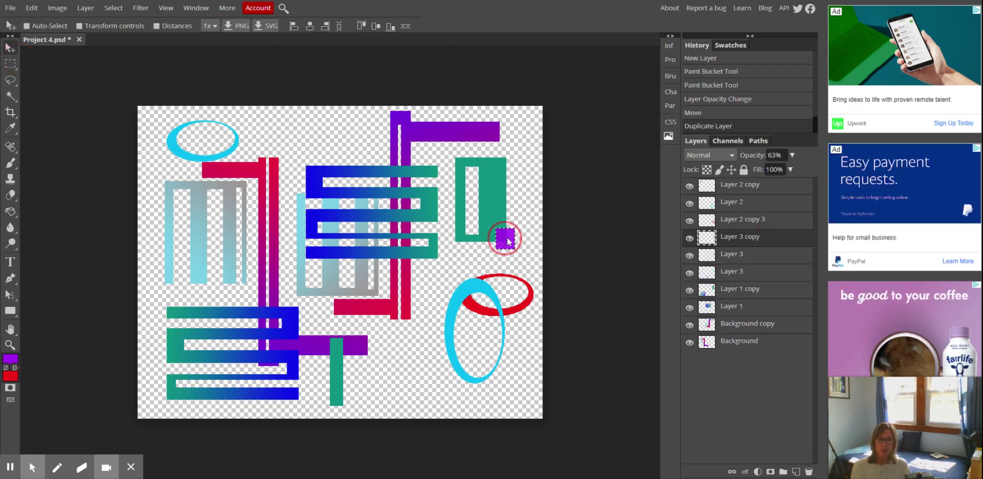
drag(509, 235, 174, 125)
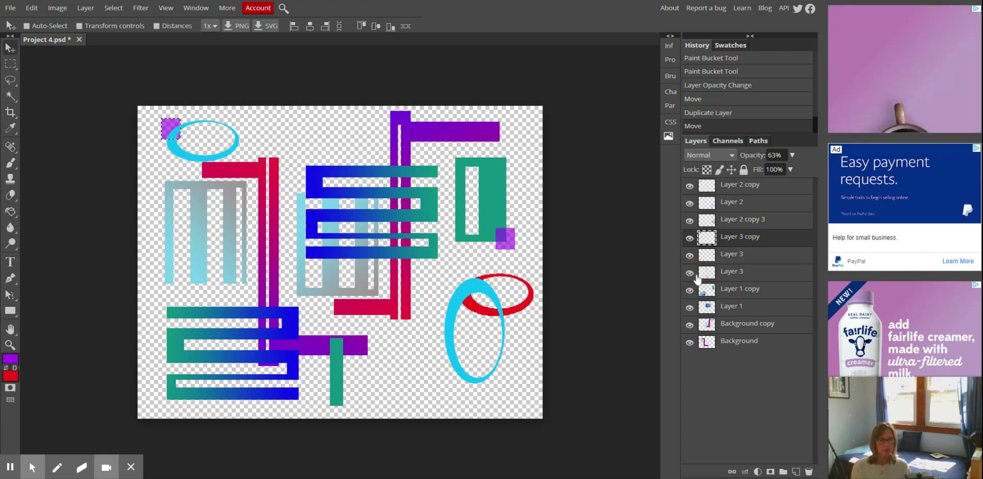
Step: Duplicate the solid teal strip and move the copy up to the canvas's top edge, above the upper blue-teal gradient shape
click(775, 273)
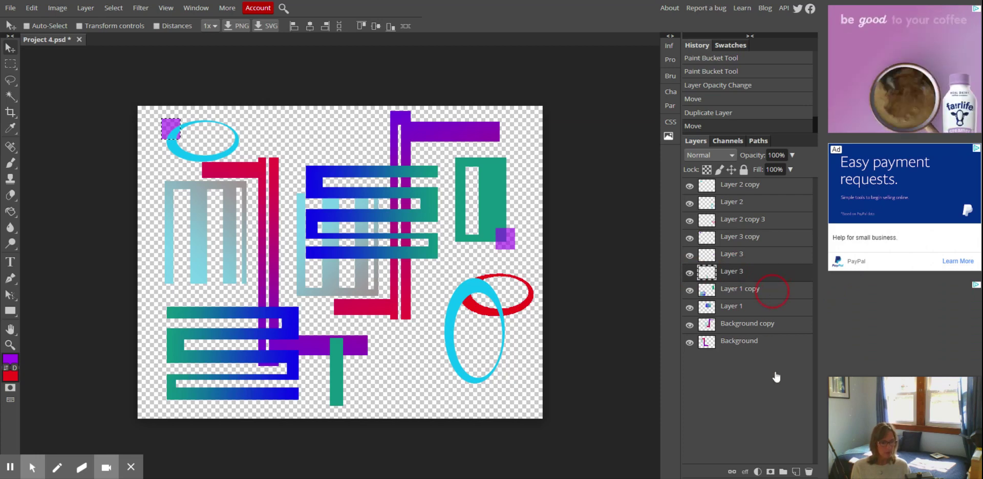
key(ctrl+j)
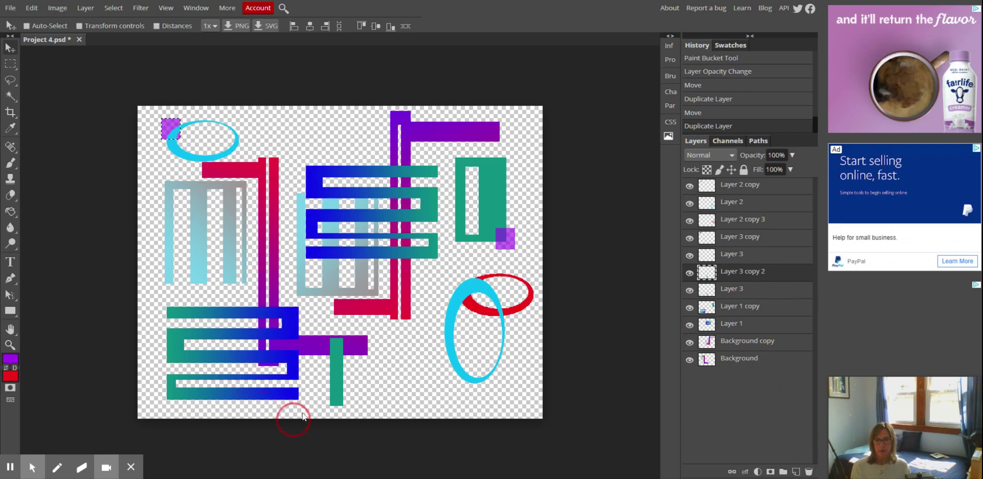
drag(334, 386, 306, 155)
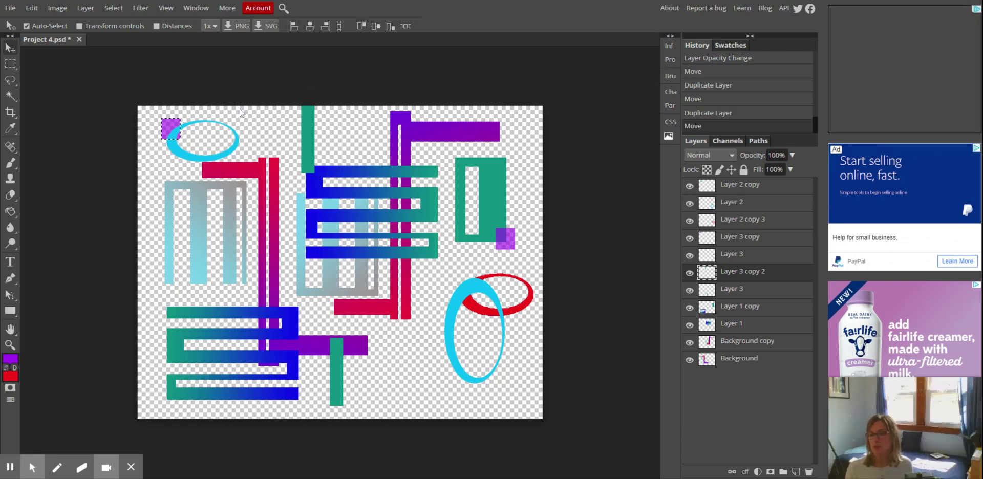
click(36, 12)
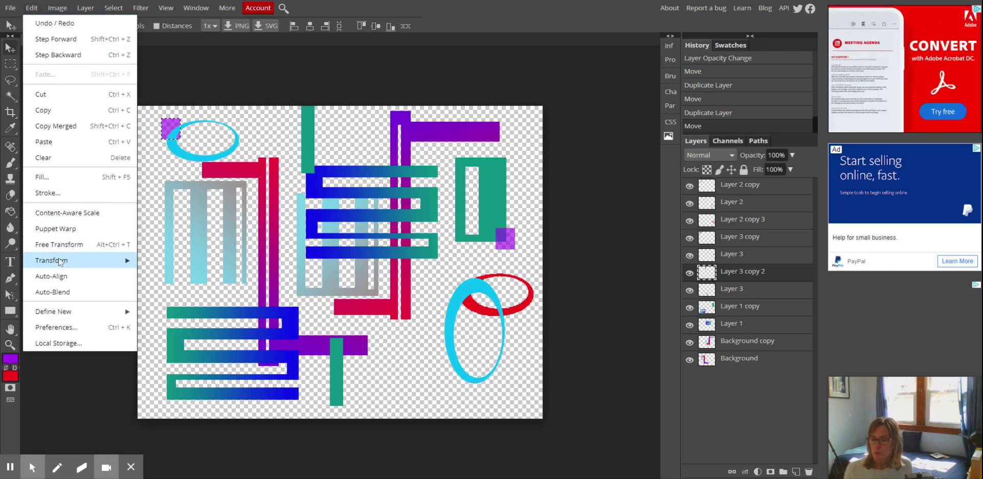
mouse_move(61, 262)
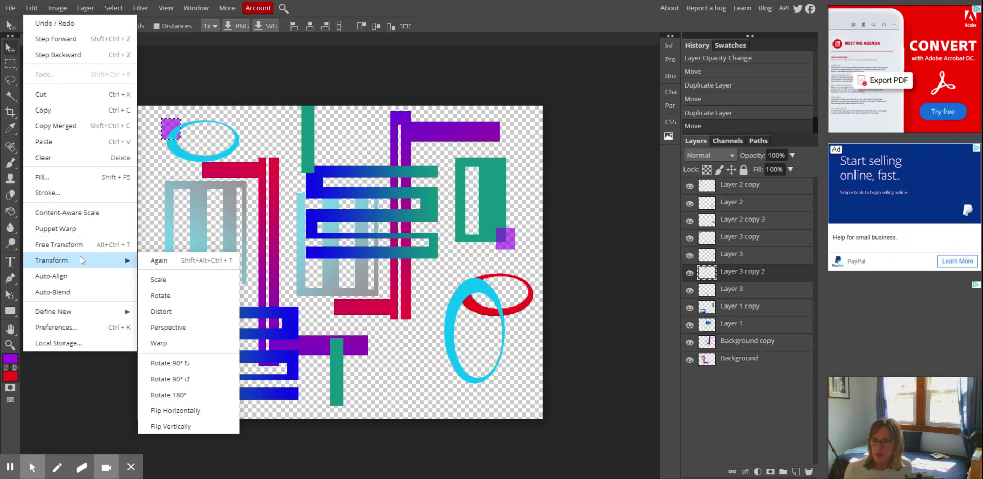
click(160, 296)
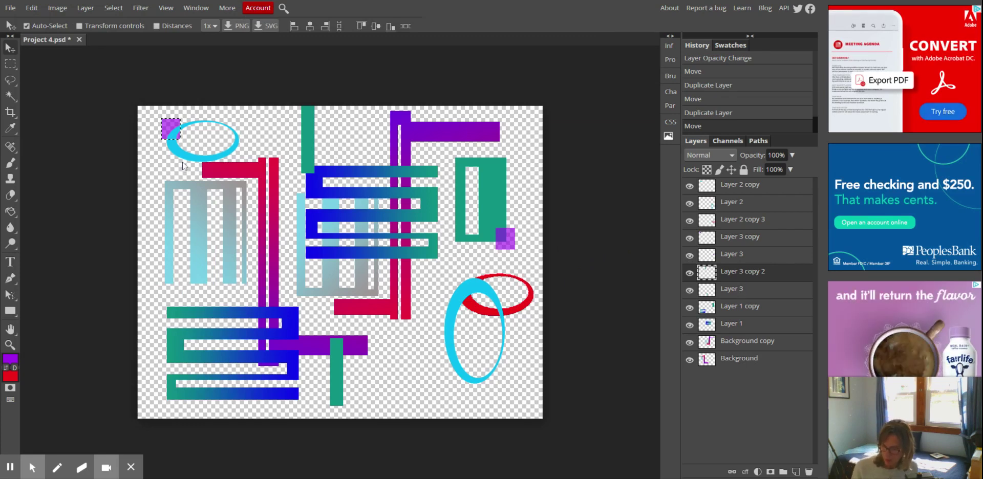
Step: Clear the selection and rotate the teal strip copy to 89.8° so it lies horizontally
key(ctrl+d)
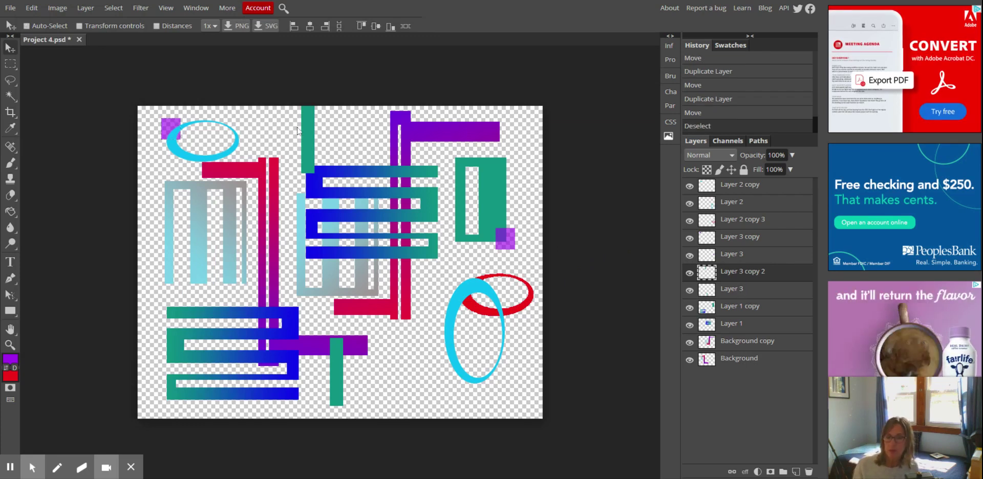
click(33, 9)
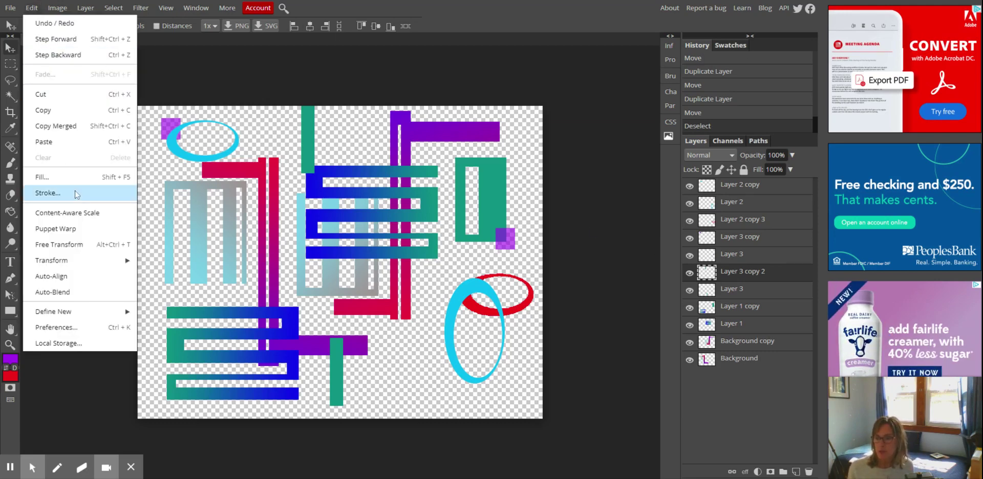
mouse_move(75, 266)
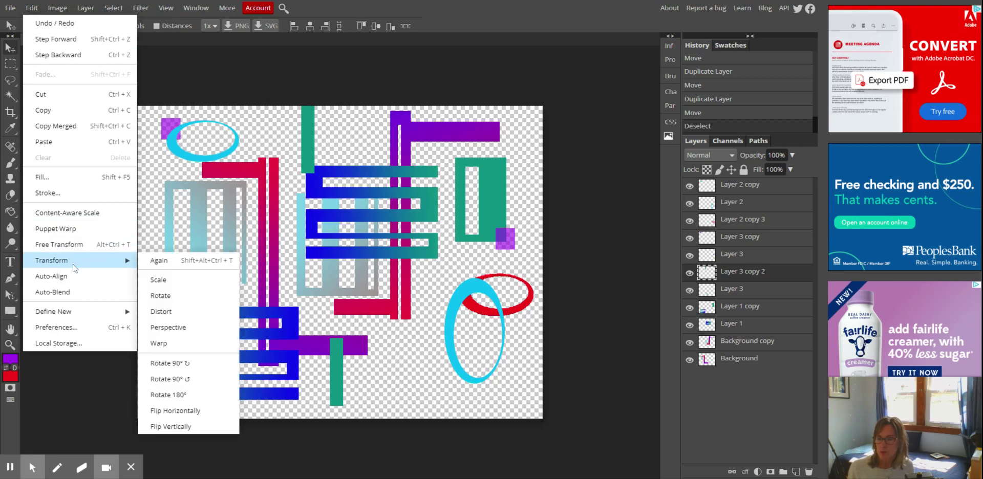
click(178, 299)
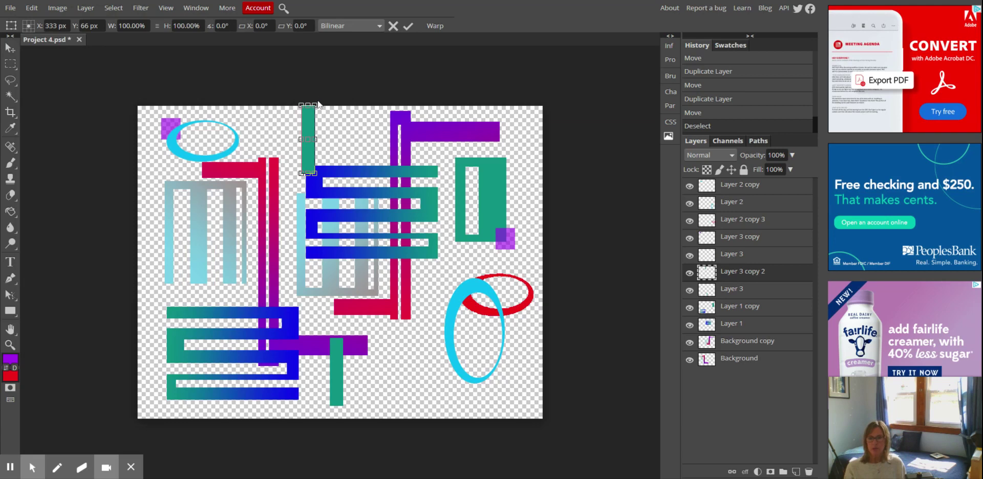
drag(316, 101, 355, 149)
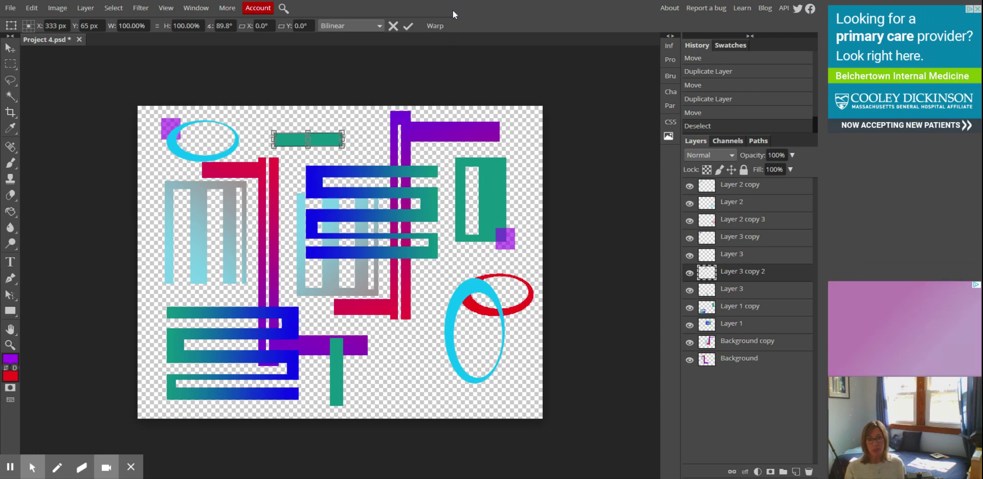
click(408, 27)
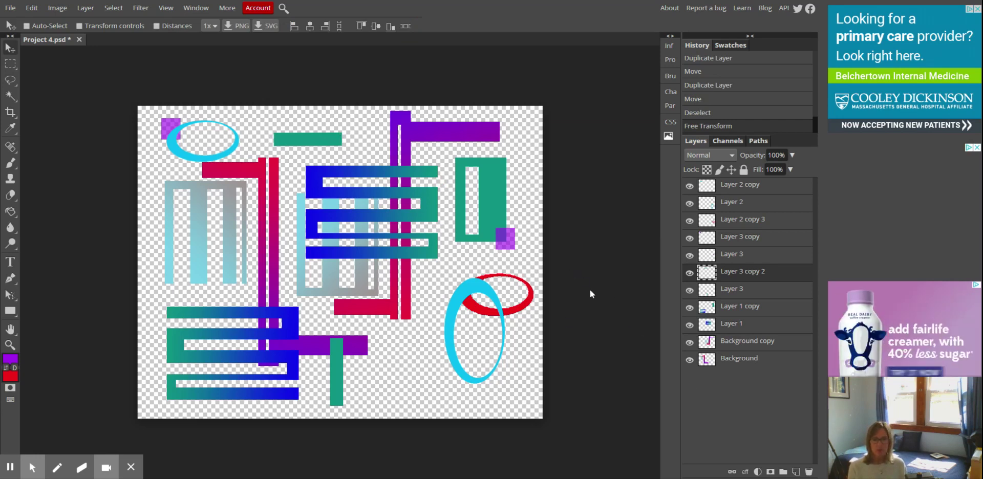
Step: Add a new layer above the teal strip copy and set the foreground colour to pale yellow, hex f5db93
click(796, 472)
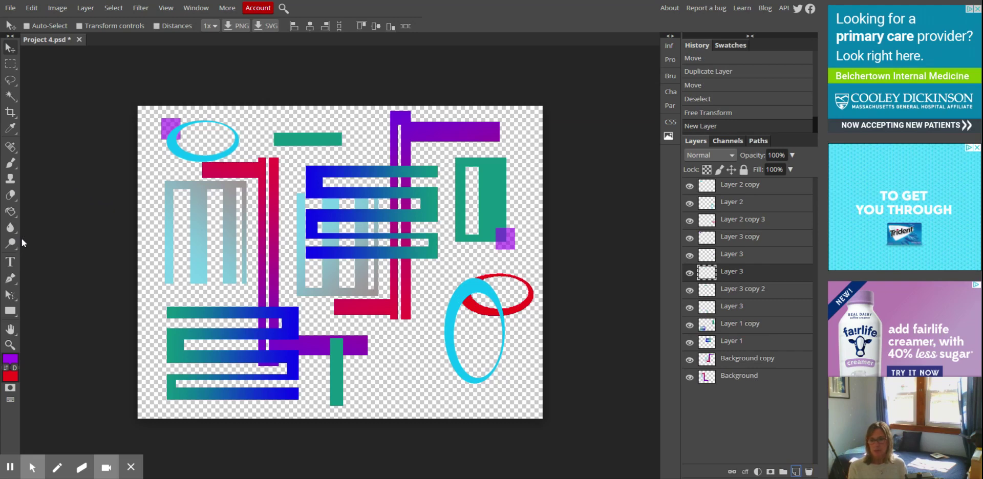
click(15, 360)
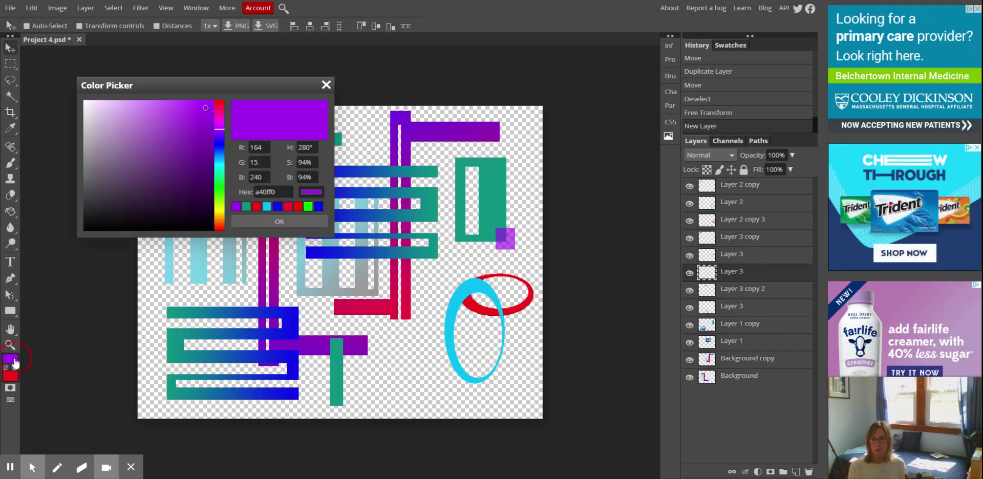
click(219, 219)
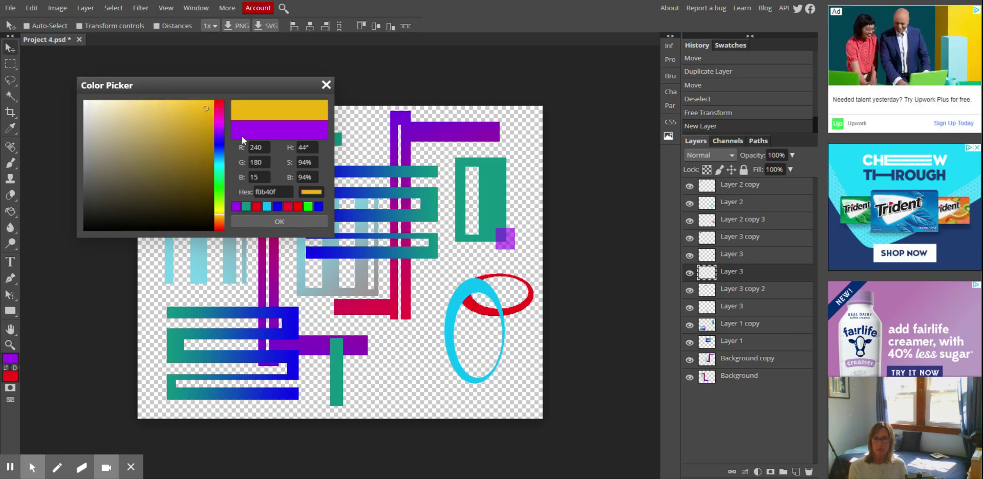
click(136, 106)
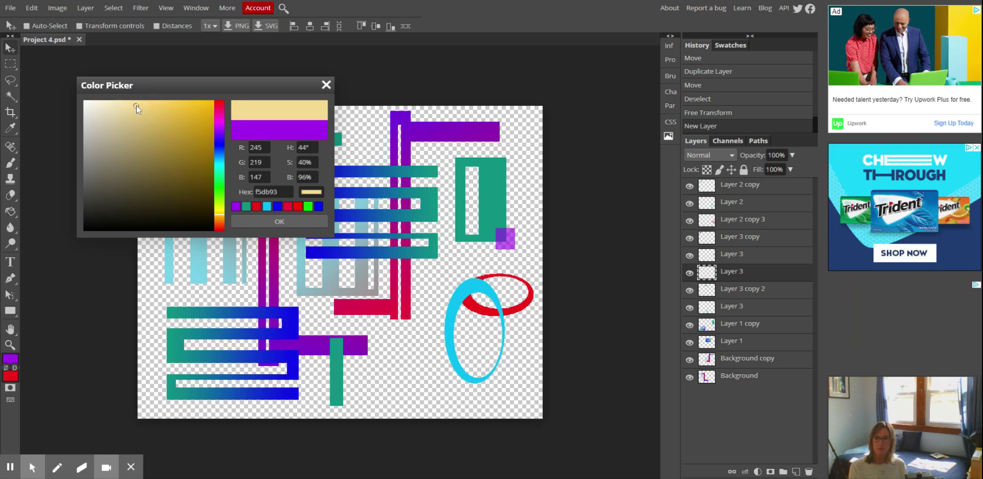
click(245, 222)
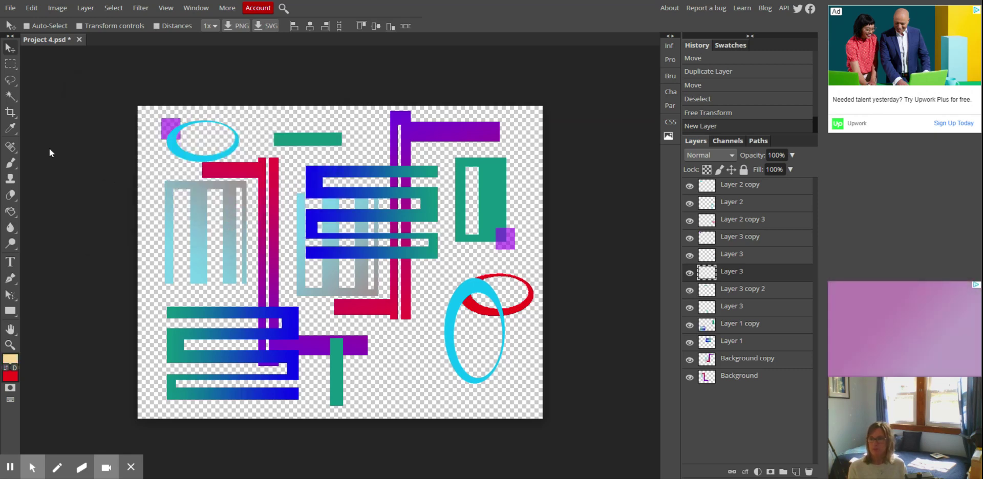
Step: Fill the new layer with the pale yellow using the Paint Bucket and move it below all other layers as the background
key(e)
key(g)
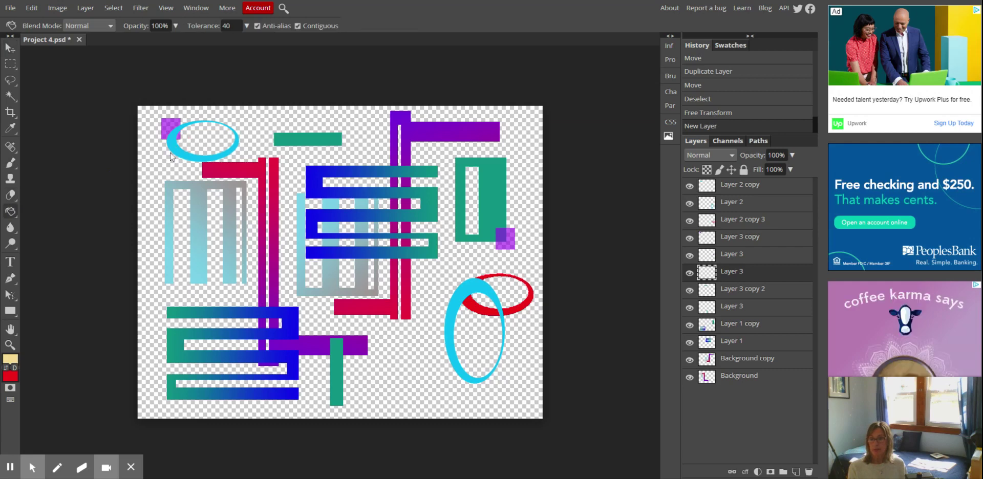
click(174, 148)
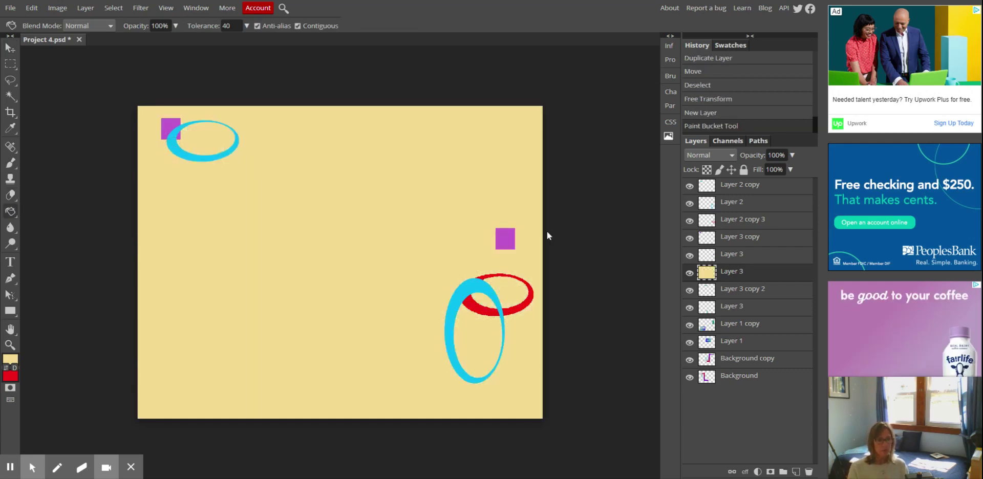
drag(778, 278, 778, 364)
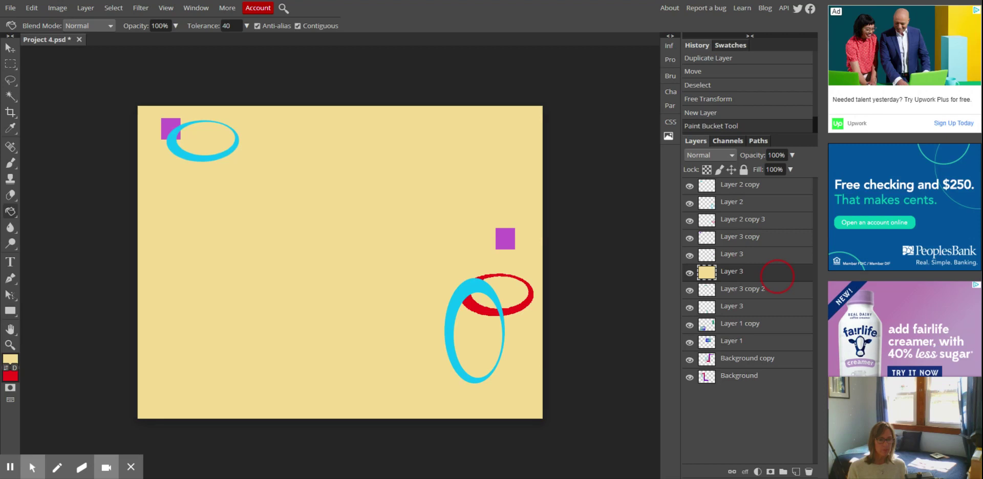
drag(776, 277, 773, 390)
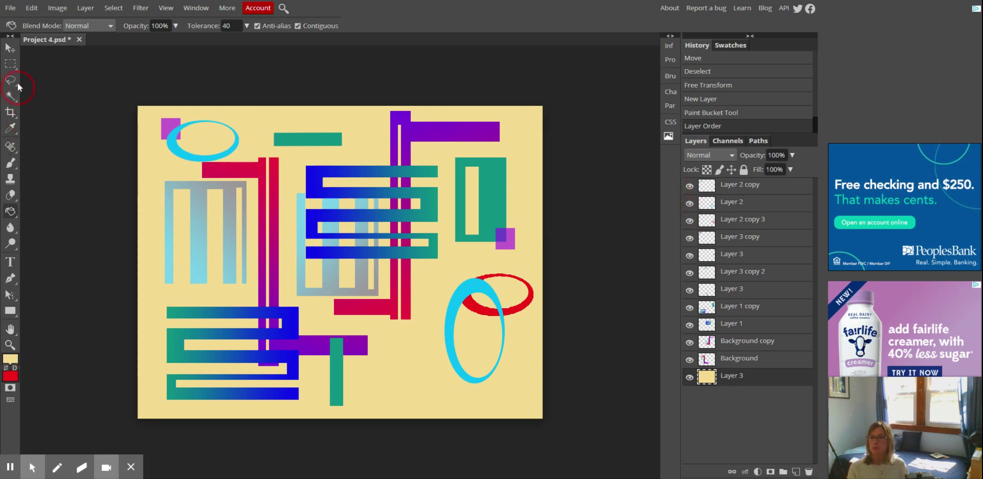
Step: Save the composition as a PSD and close the document
click(12, 8)
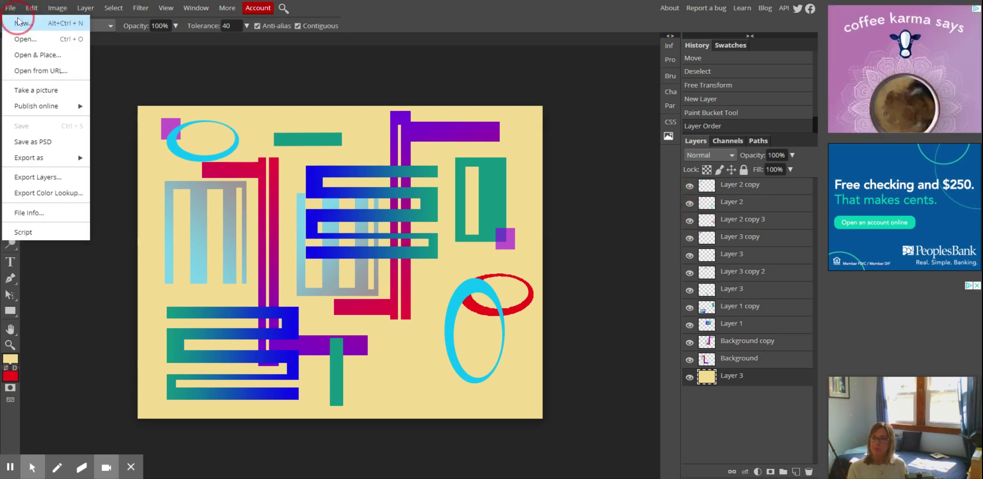
click(37, 143)
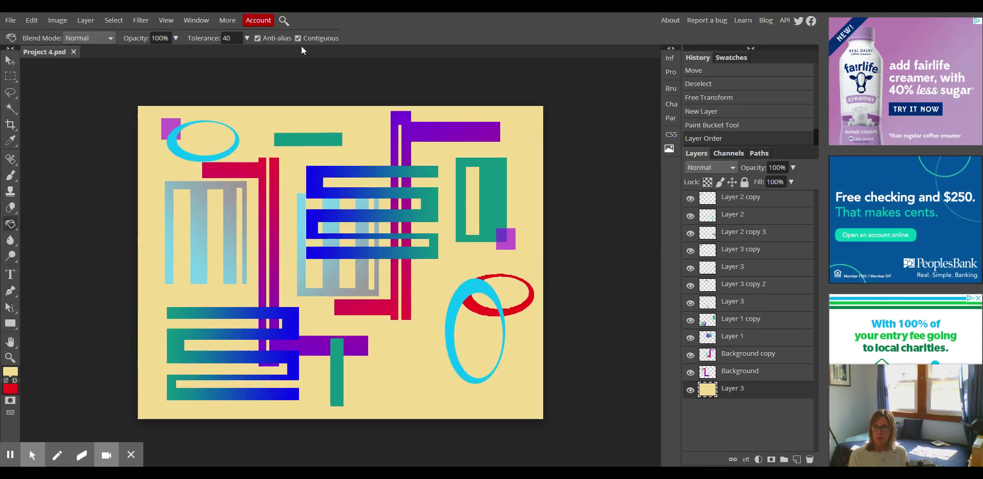
click(74, 53)
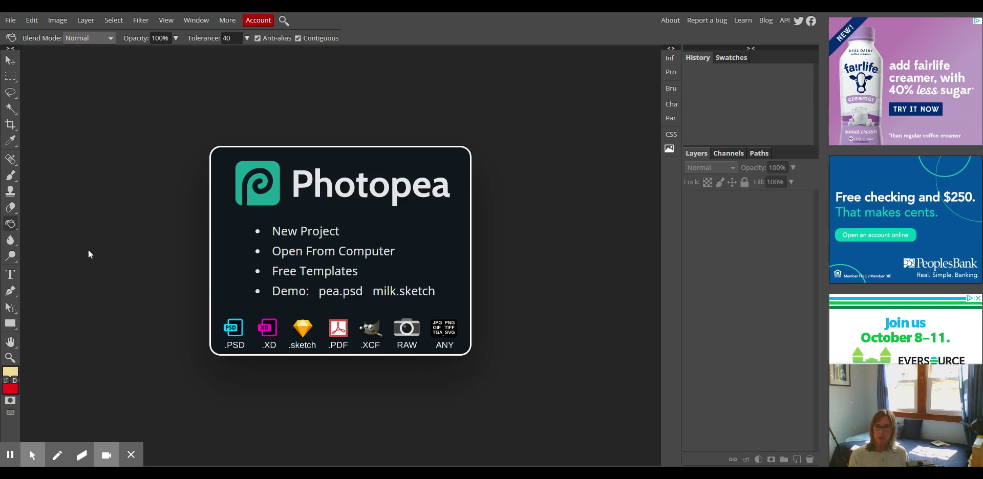
Step: Reopen Project 4.psd and export it as a JPG at 792 × 612 px with 70% quality
click(17, 22)
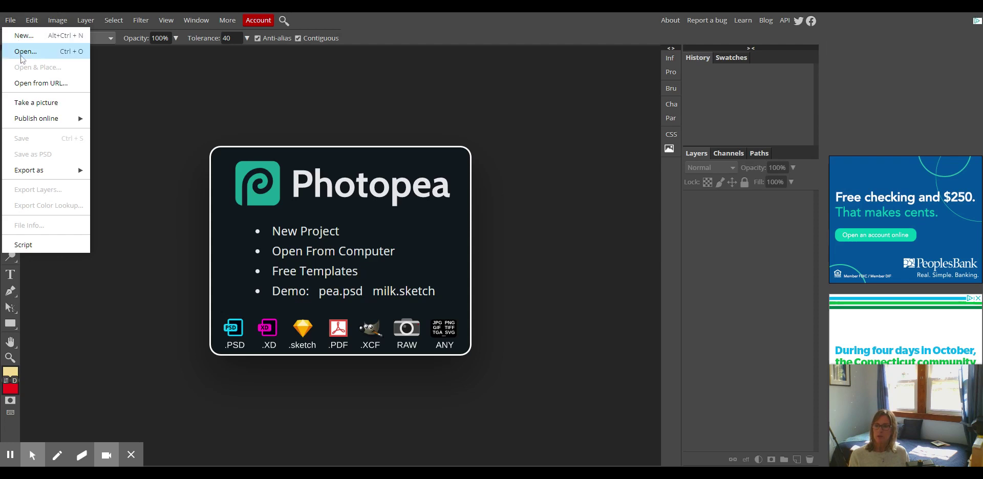
click(22, 53)
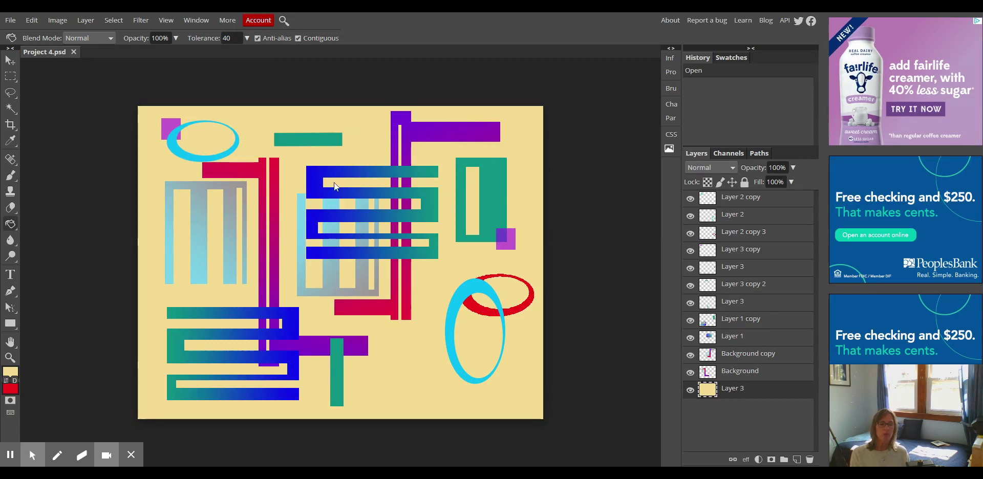
click(13, 22)
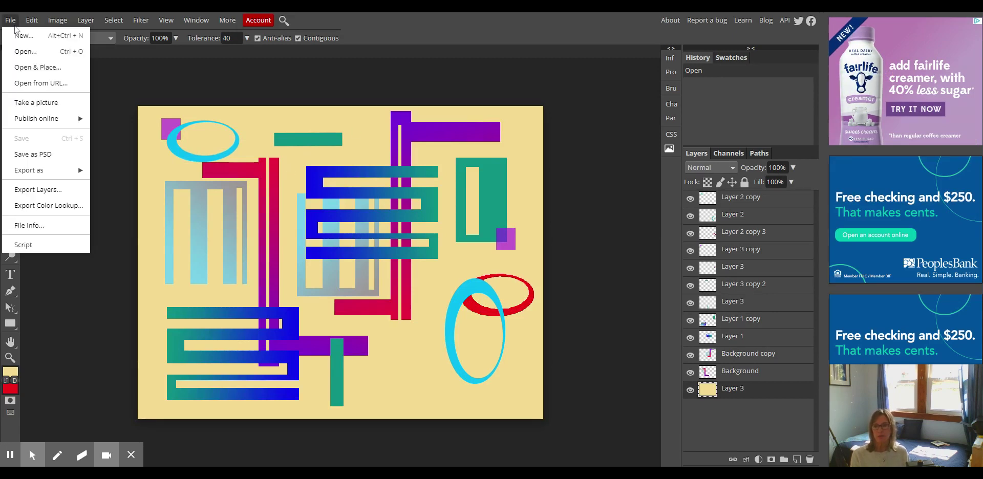
click(46, 174)
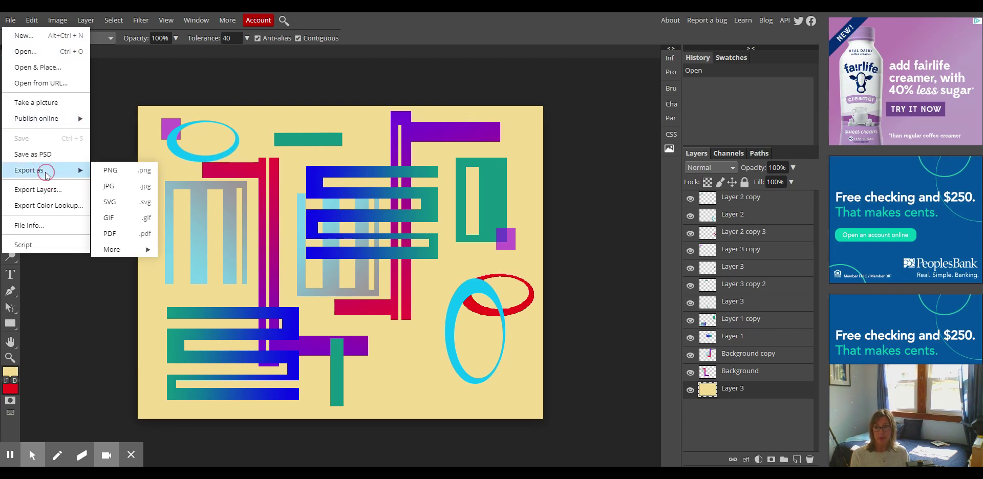
click(132, 189)
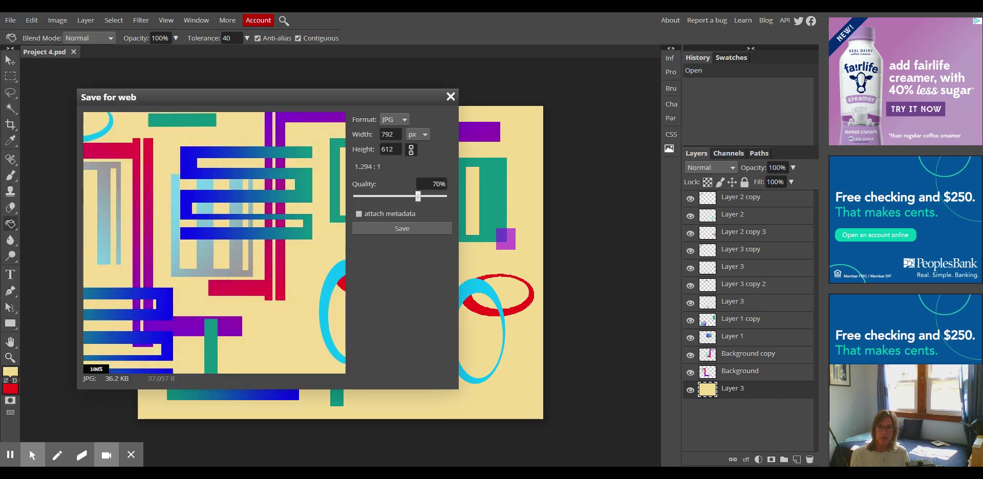
click(409, 228)
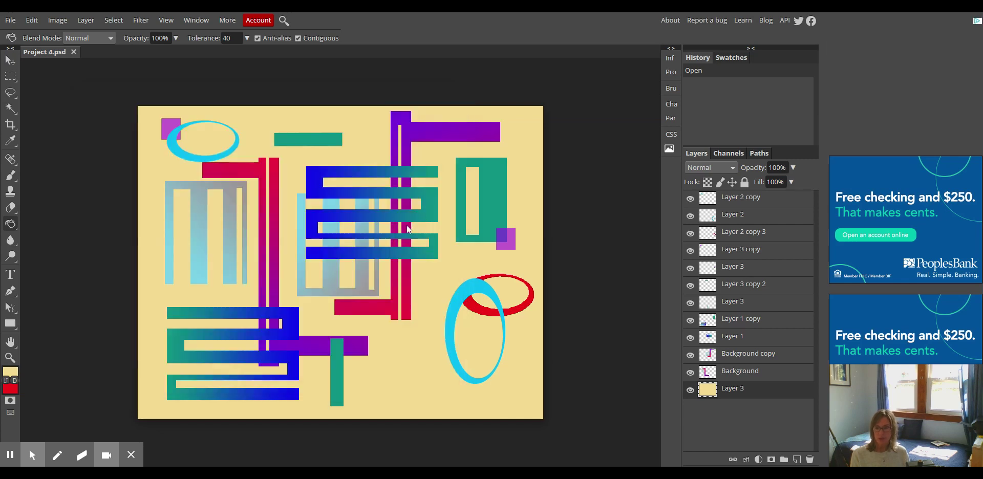
mouse_move(96, 455)
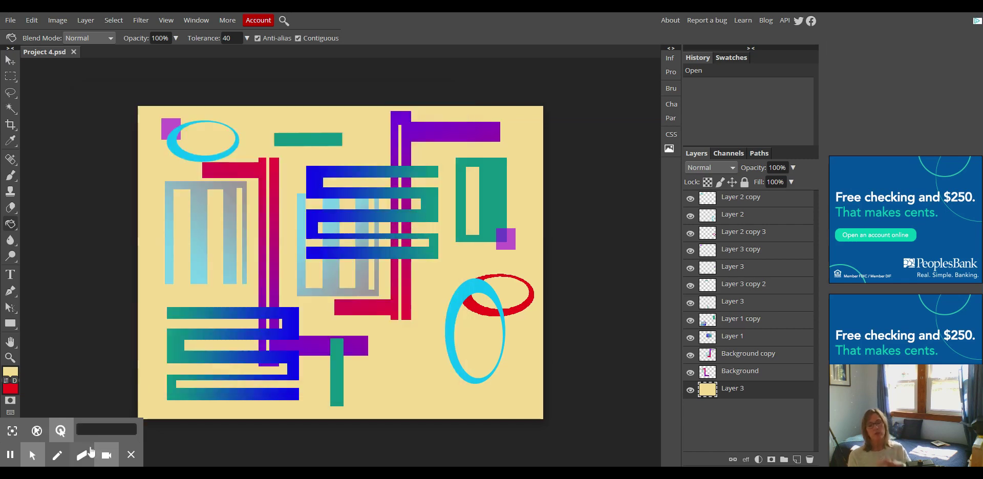